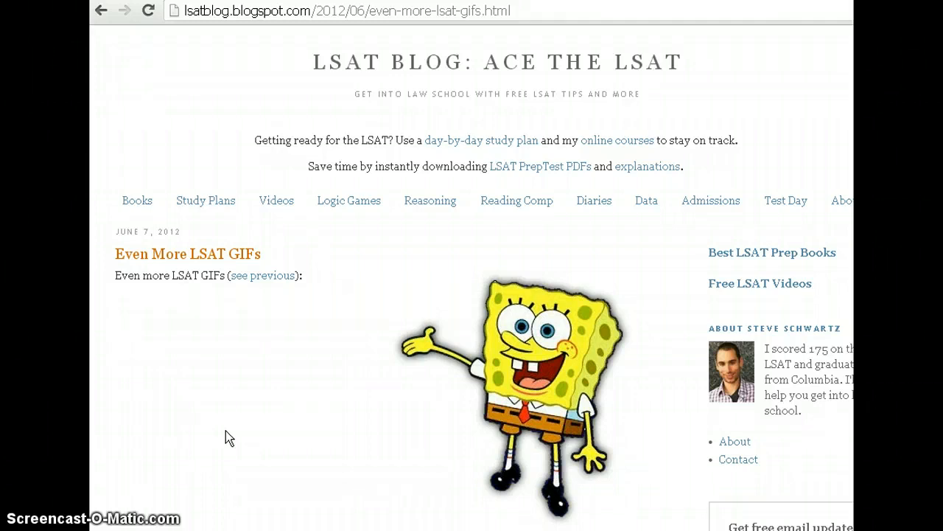
Inspect the page code of the cat GIF captioned "On Test Day, when the proctor says 'you may begin'".
scroll(225, 432, "down", 3)
scroll(226, 432, "up", 3)
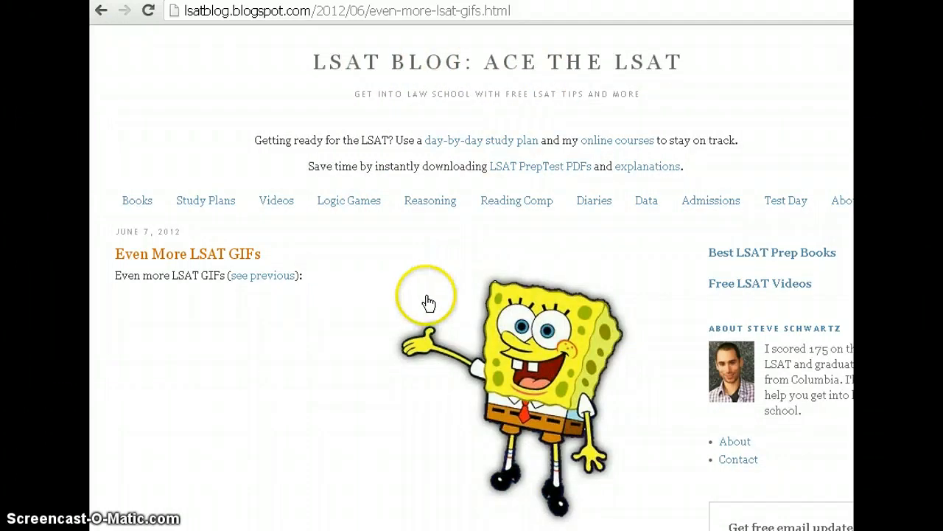
scroll(429, 302, "down", 2)
scroll(267, 307, "down", 3)
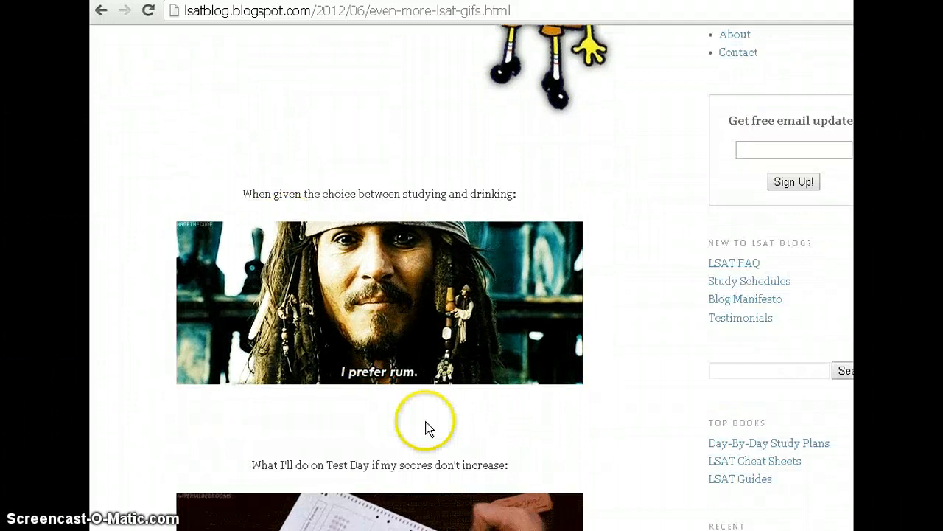
scroll(469, 406, "down", 3)
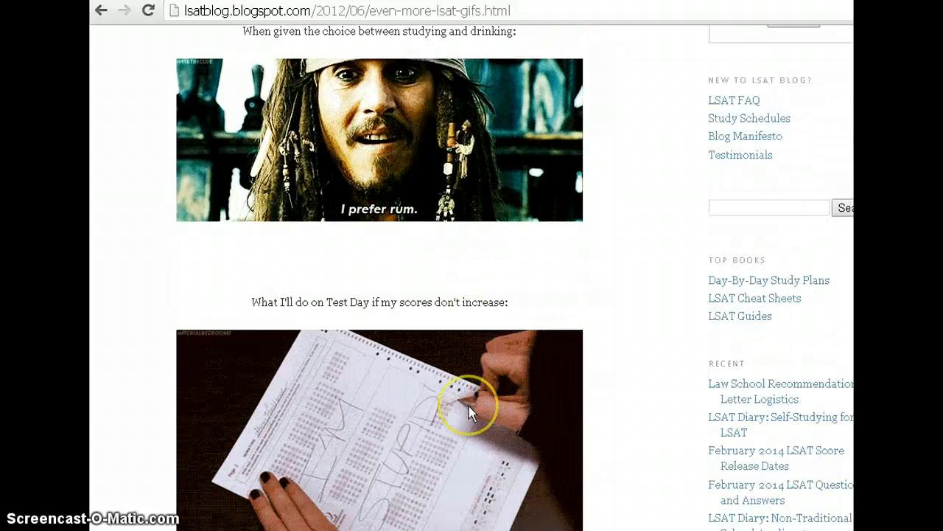
scroll(401, 339, "down", 5)
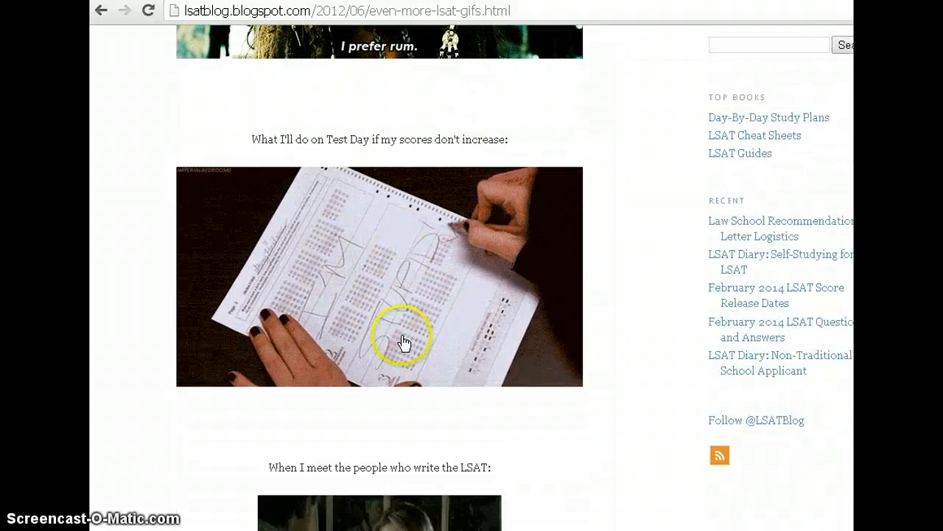
scroll(402, 339, "down", 1)
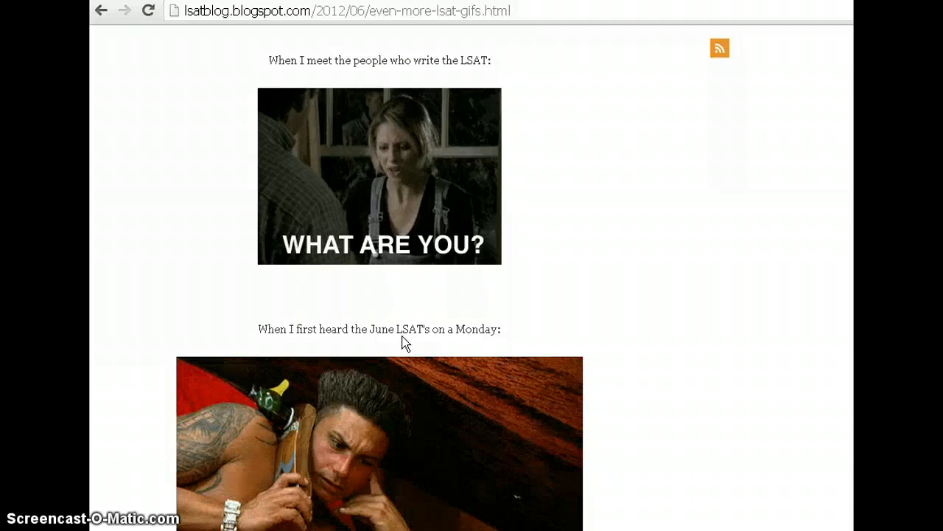
scroll(404, 341, "down", 3)
scroll(403, 343, "down", 3)
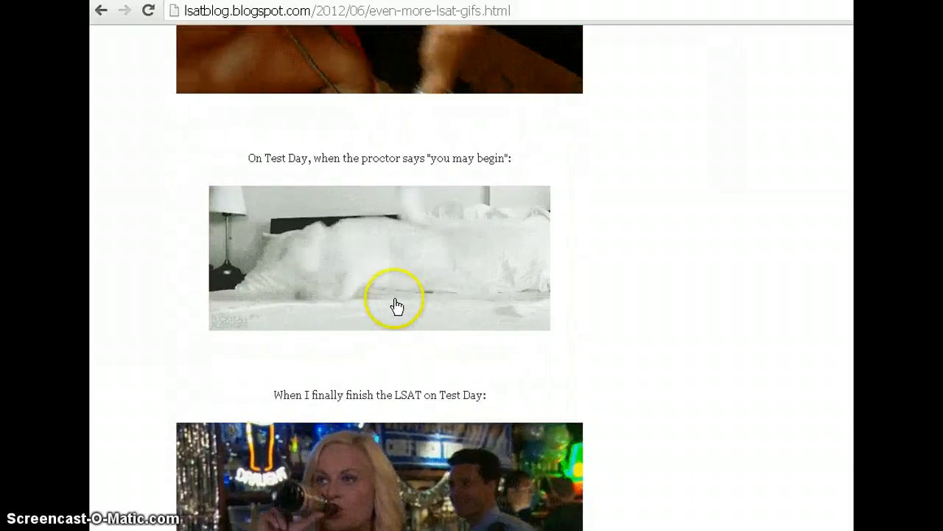
right_click(323, 265)
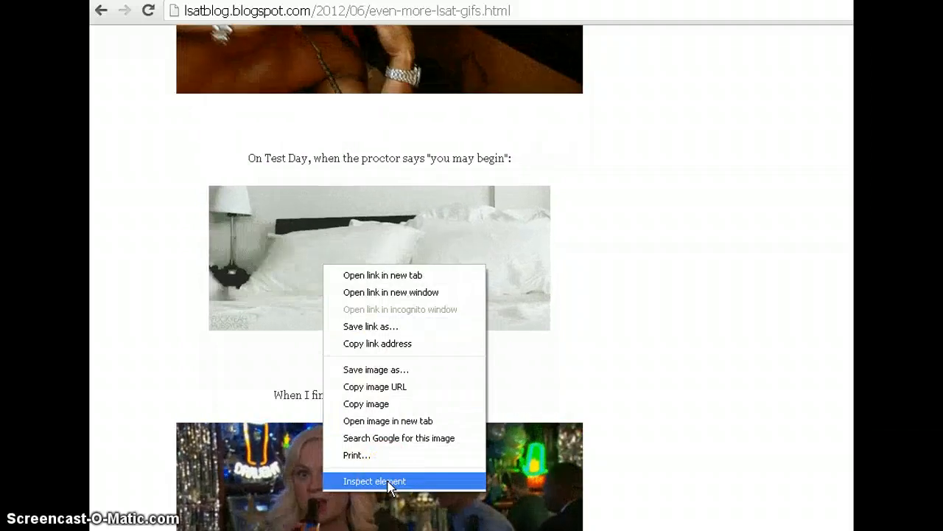
left_click(388, 481)
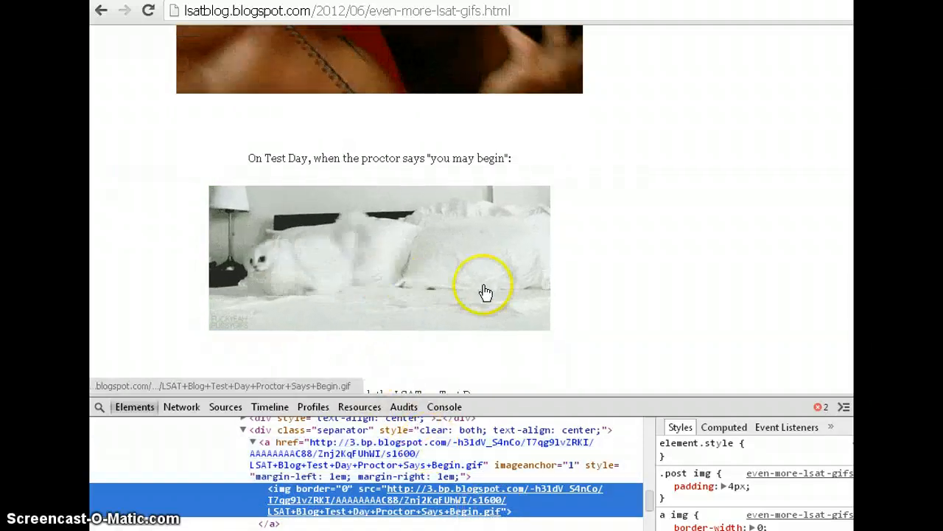
Return to the SpongeBob image near the start of the post and close the developer tools.
scroll(639, 245, "up", 5)
scroll(639, 245, "up", 15)
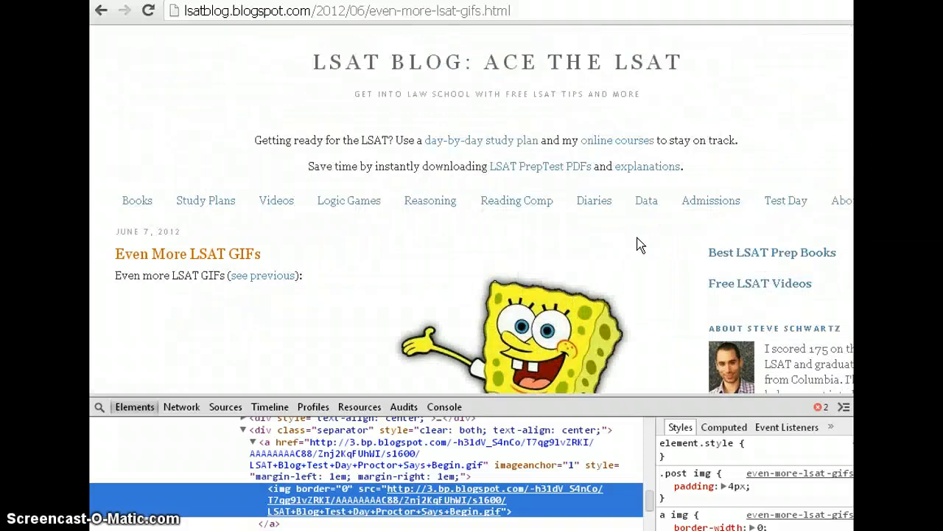
scroll(638, 247, "down", 1)
left_click(835, 341)
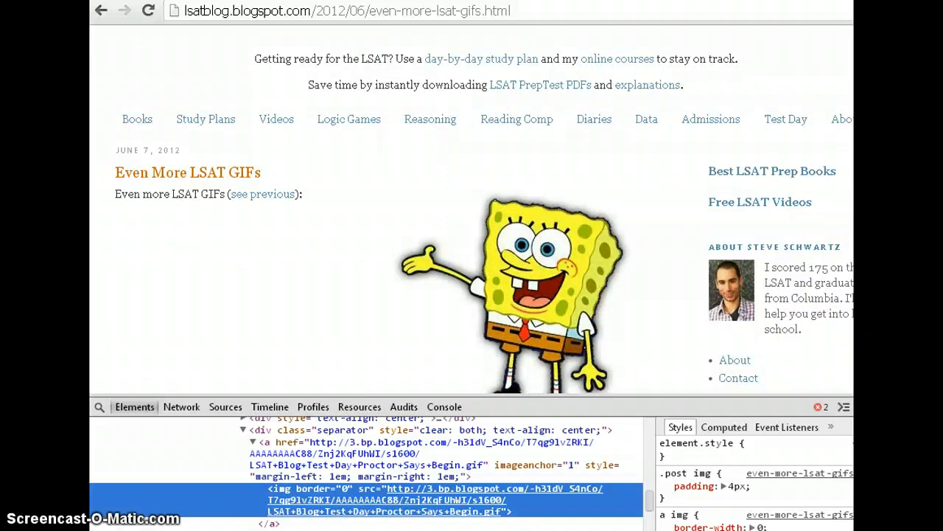
left_click(907, 407)
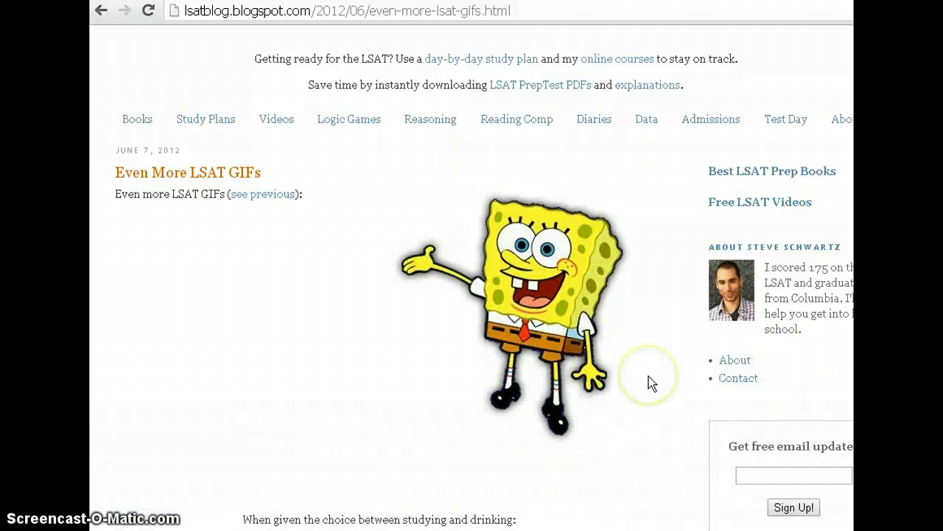
Switch to Photoshop, create a new document and paste the captured screenshot of the web page into it.
left_click(701, 403)
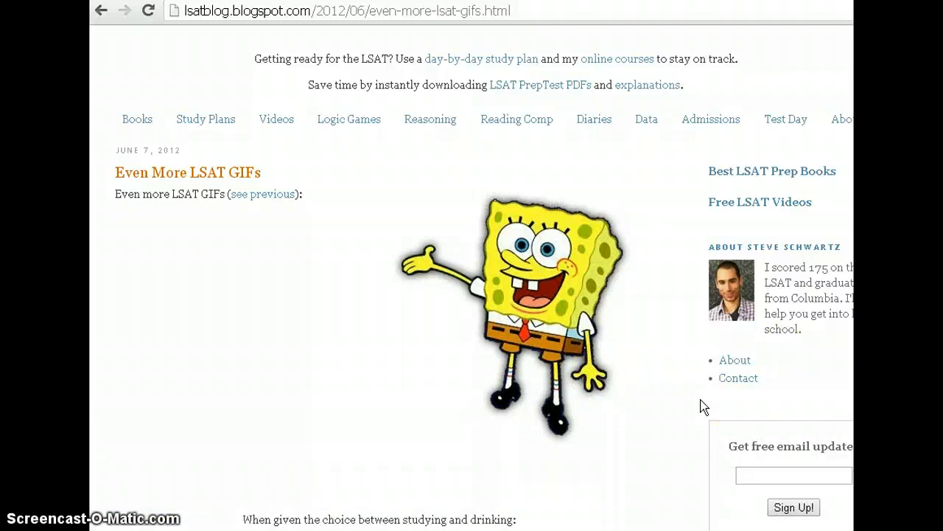
left_click(691, 386)
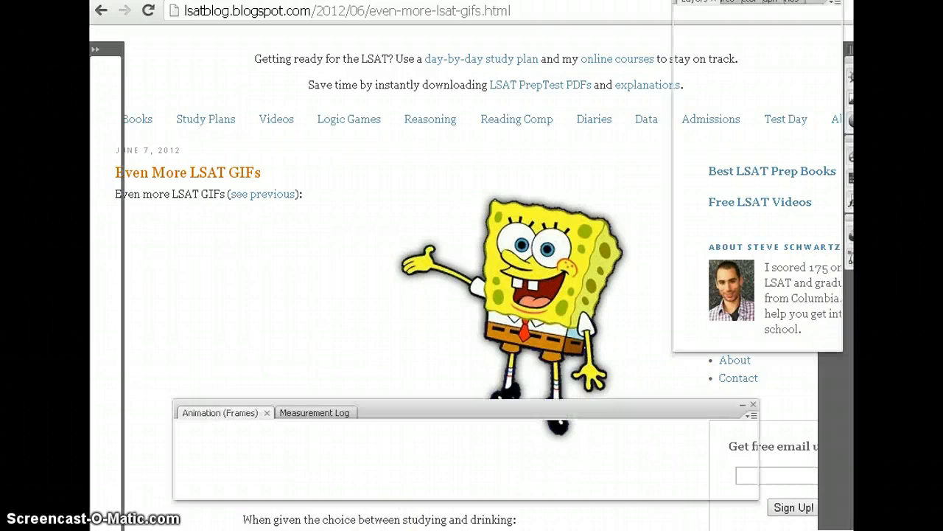
left_click(317, 327)
left_click(99, 10)
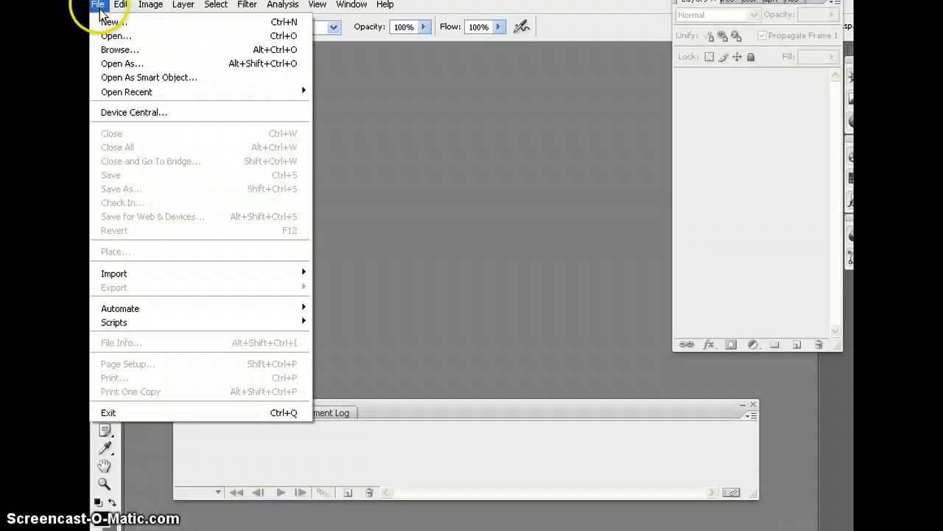
left_click(107, 22)
left_click(549, 79)
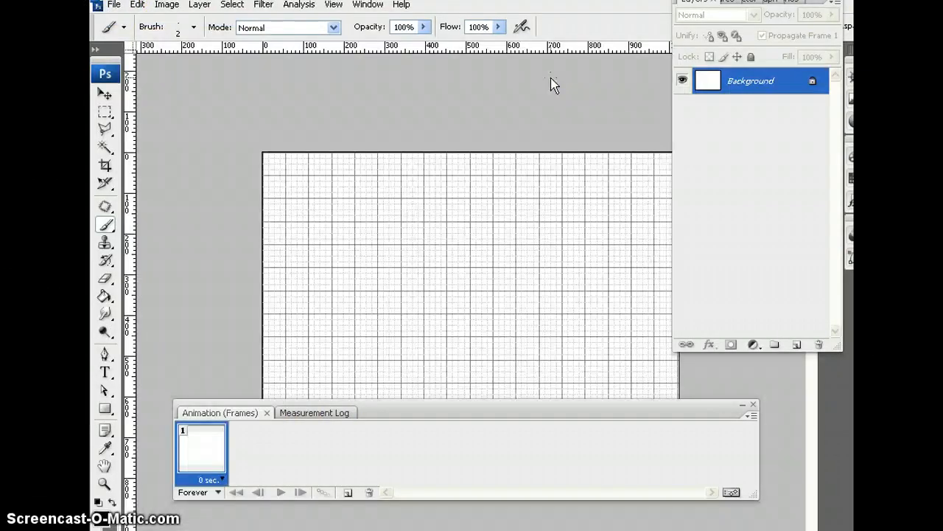
key("ctrl+v")
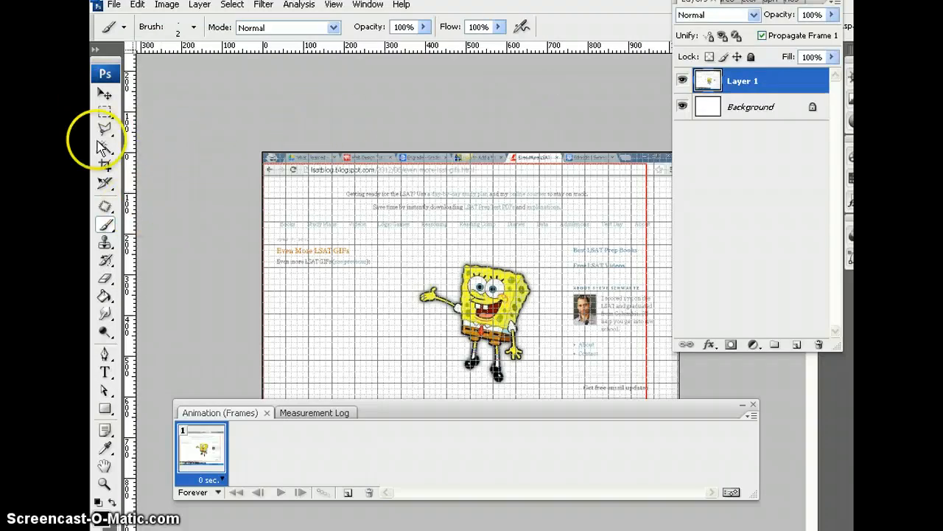
Crop the document to a square tightly around the SpongeBob figure.
left_click(106, 166)
left_click_drag(412, 253, 551, 391)
right_click(523, 349)
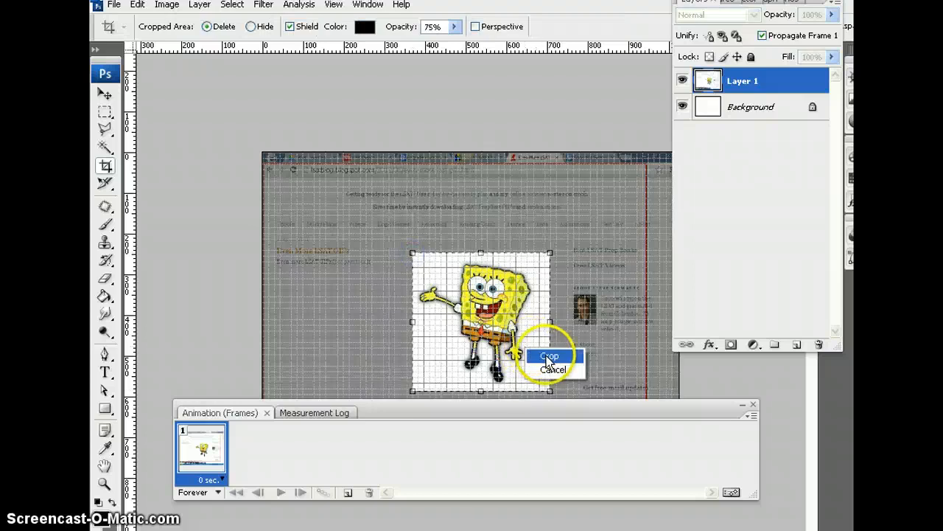
left_click(546, 356)
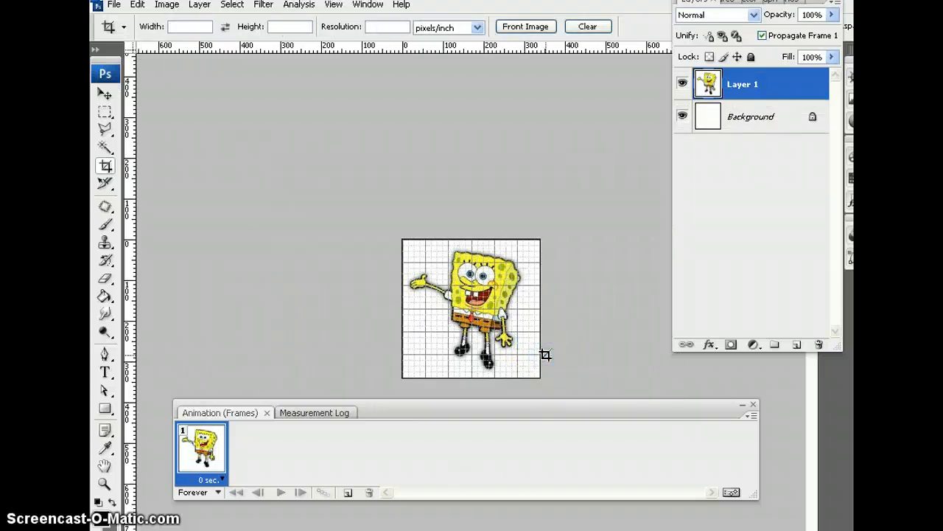
Activate the Magic Wand and set its tolerance to 20.
left_click(105, 148)
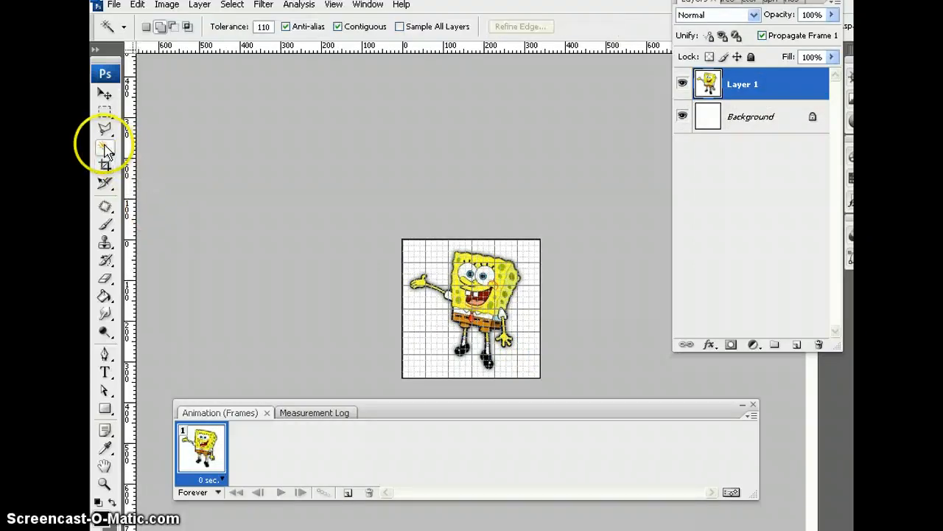
left_click(261, 26)
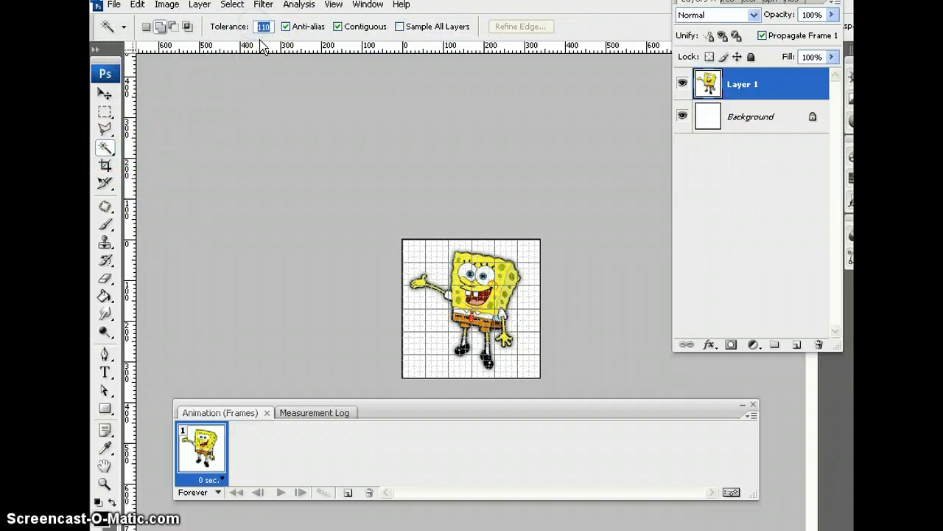
type("20")
left_click(296, 59)
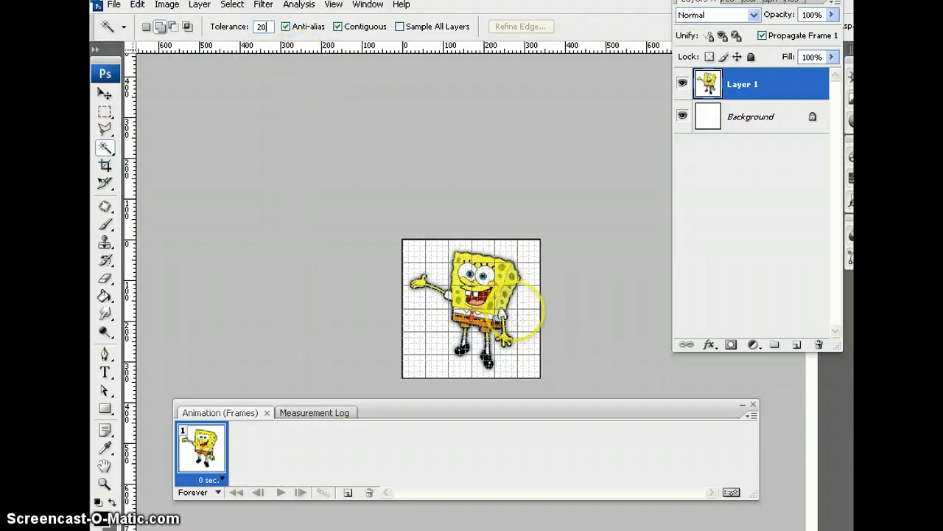
Hide the grid, close the Animation panel and select the white background around SpongeBob with the Magic Wand at tolerance 0.
key("ctrl+h")
key("ctrl+plus")
key("ctrl+plus")
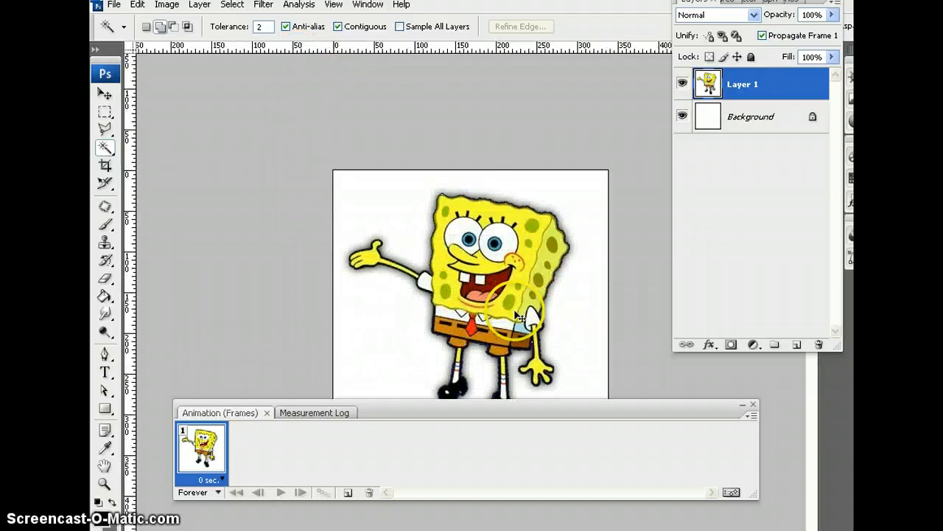
left_click(753, 405)
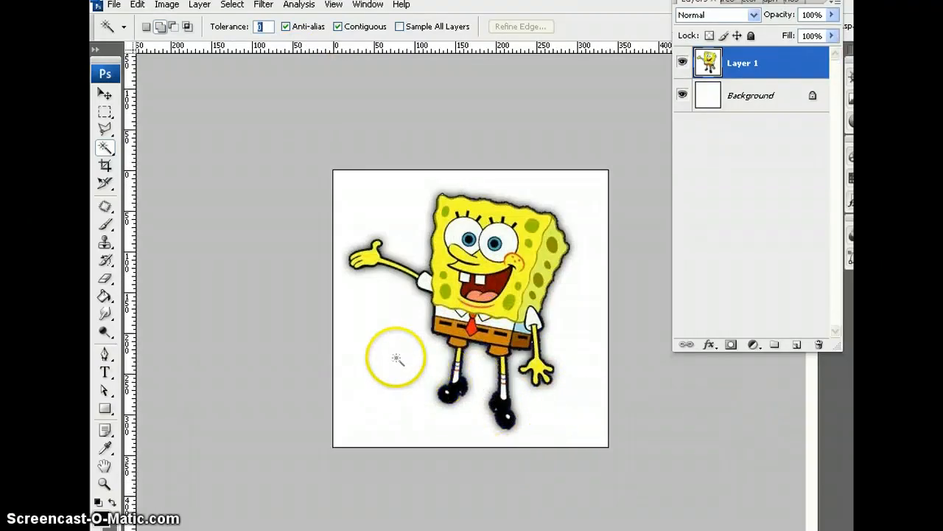
left_click(383, 346)
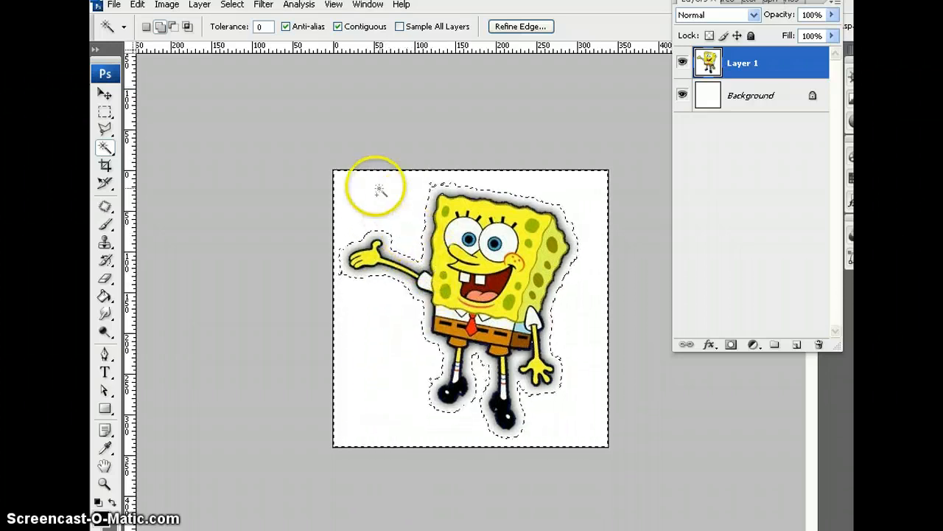
Extend the background selection closer to SpongeBob's outline using Magic Wand tolerances of 30, 60, 100 and 120.
left_click(244, 29)
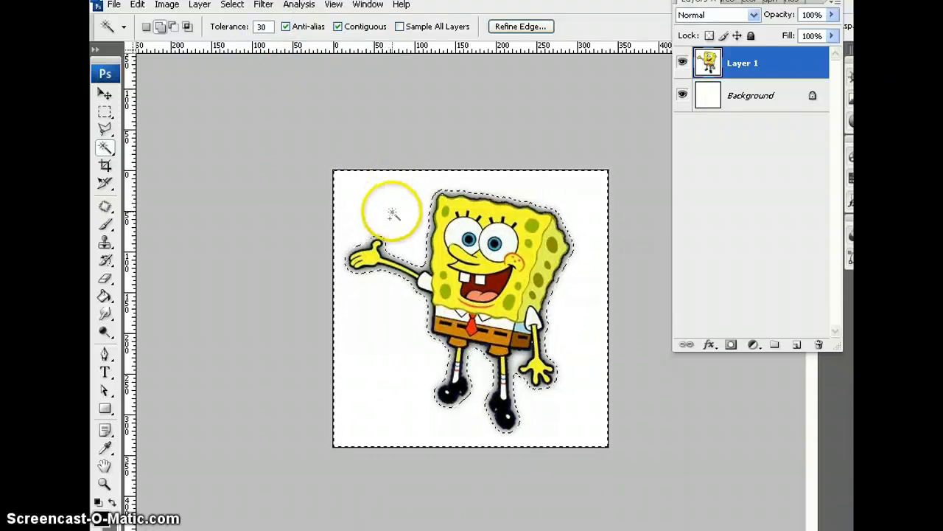
left_click(215, 28)
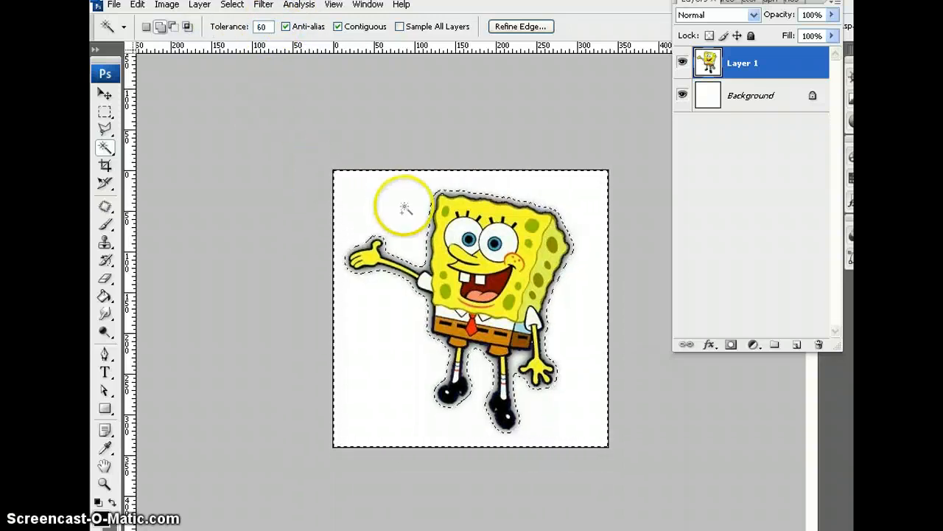
left_click(222, 28)
type("1")
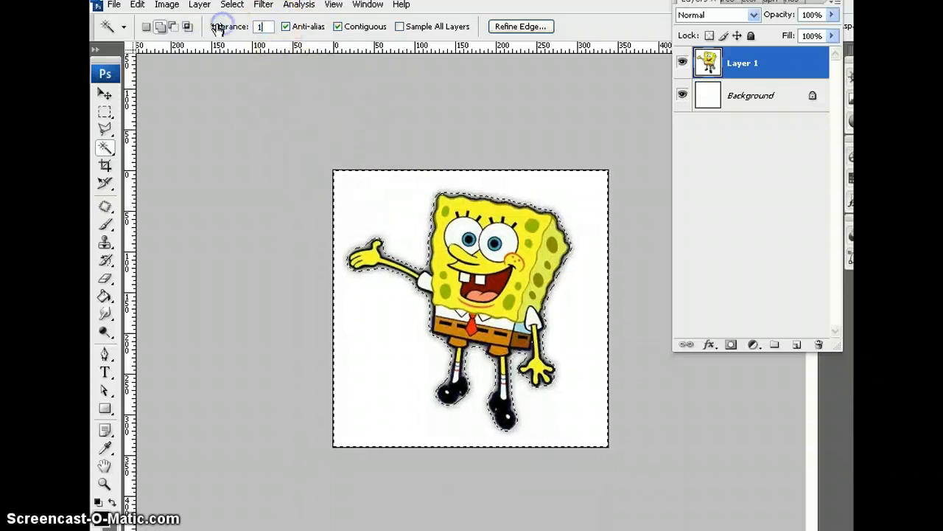
type("00")
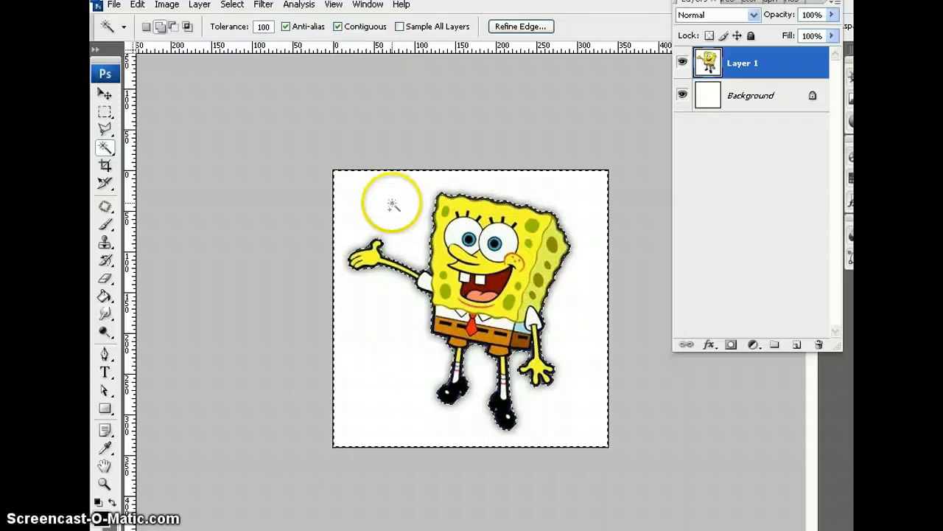
left_click(235, 27)
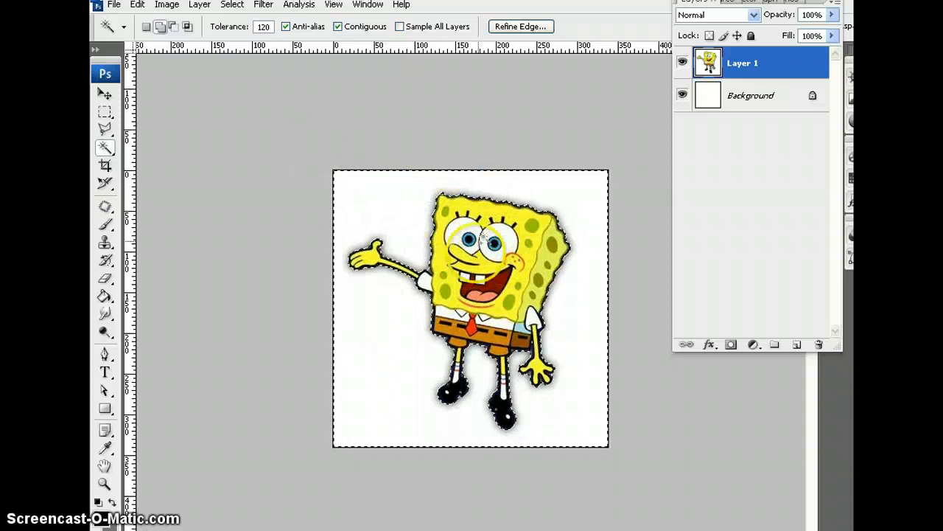
Try copying the selected background to its own layer, comparing it with Layer 1 by toggling their visibility.
right_click(397, 240)
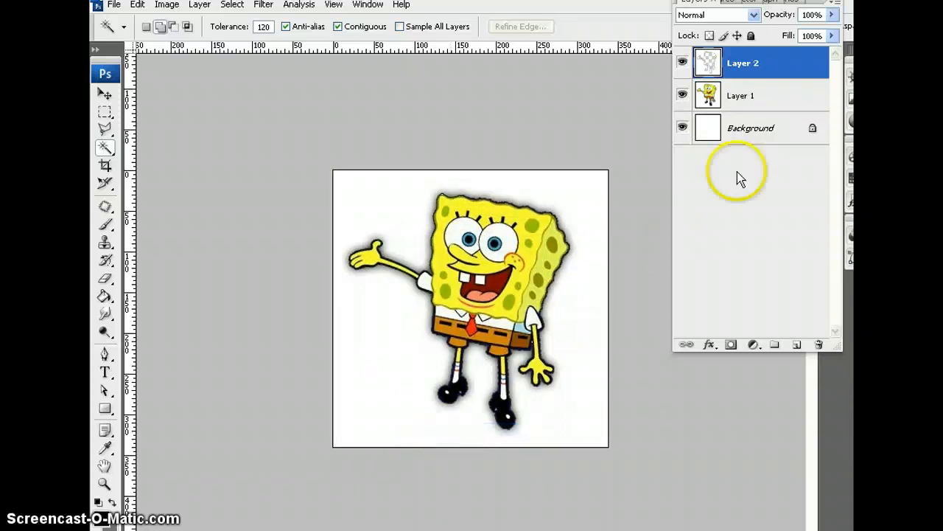
left_click(680, 98)
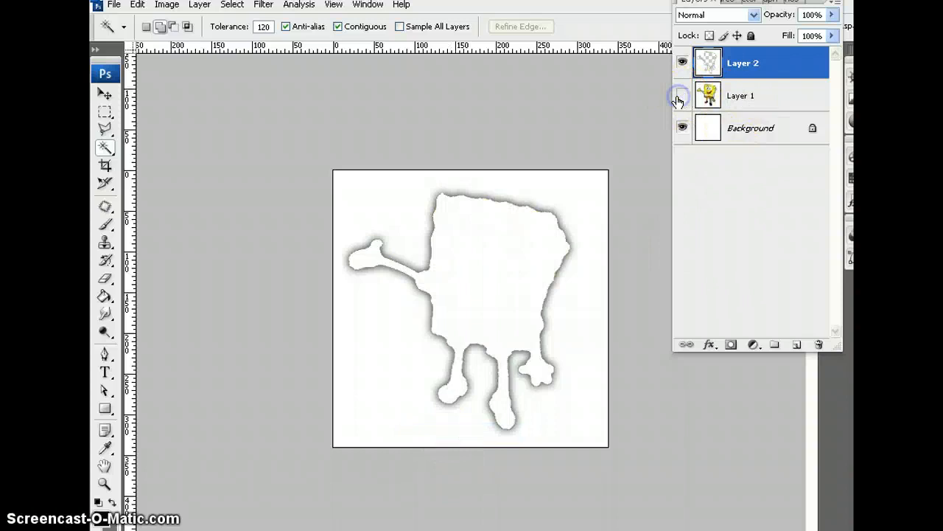
left_click(679, 99)
left_click(682, 63)
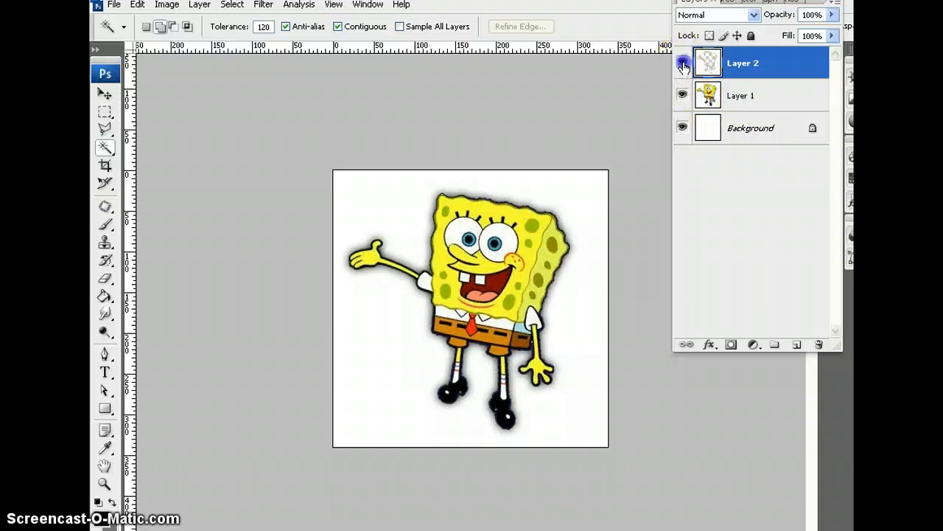
left_click(683, 64)
left_click(683, 96)
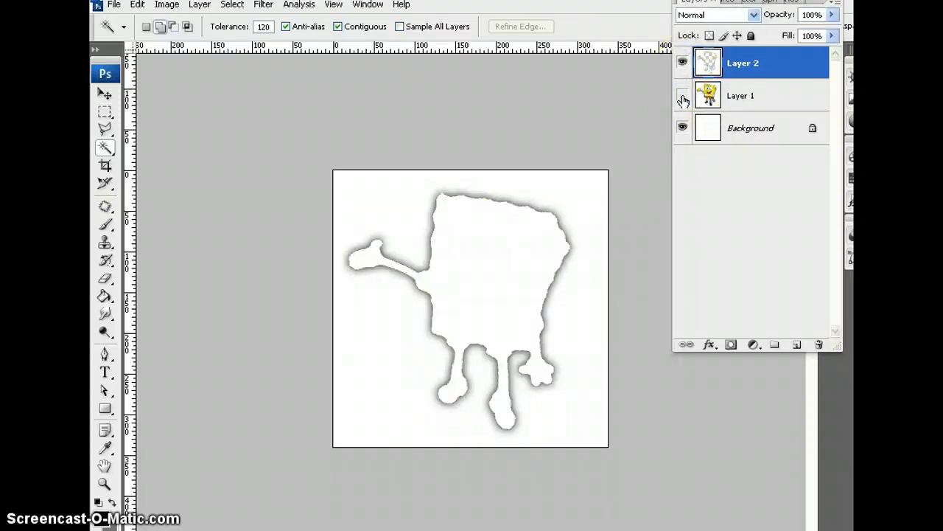
left_click(683, 97)
left_click(740, 67)
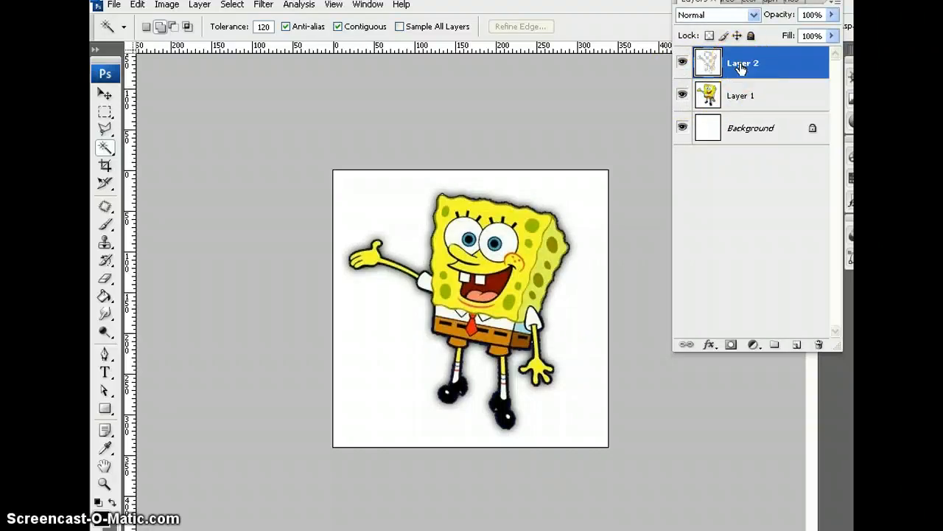
key("ctrl+z")
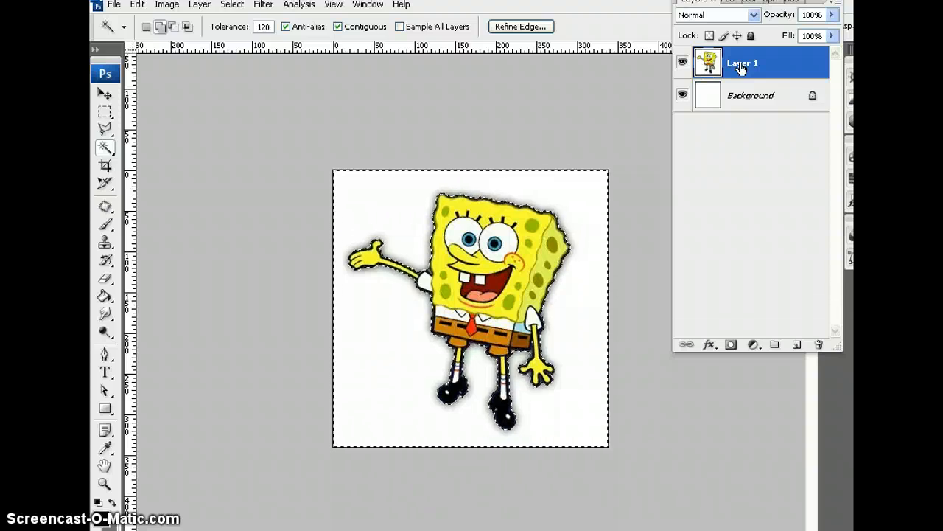
Invert the selection, copy SpongeBob to a new layer, and hide Layer 1 and the Background.
left_click(231, 4)
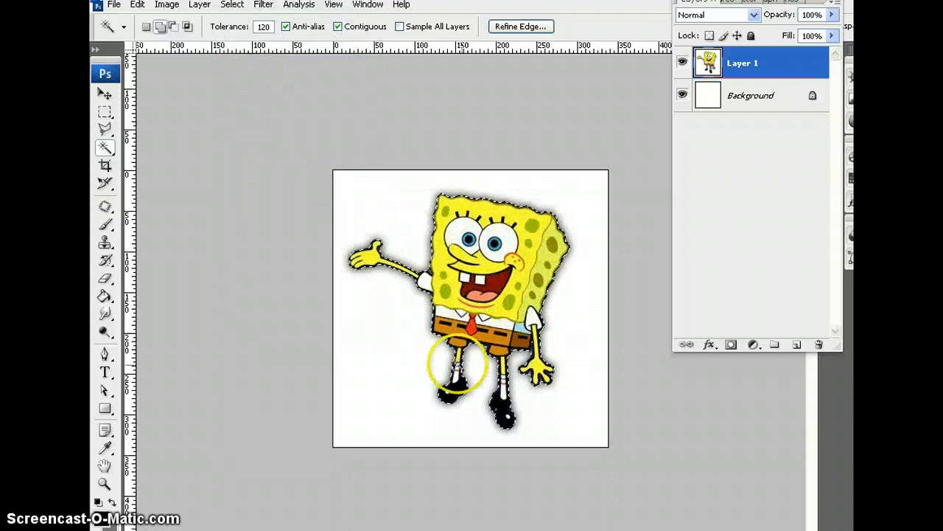
right_click(478, 269)
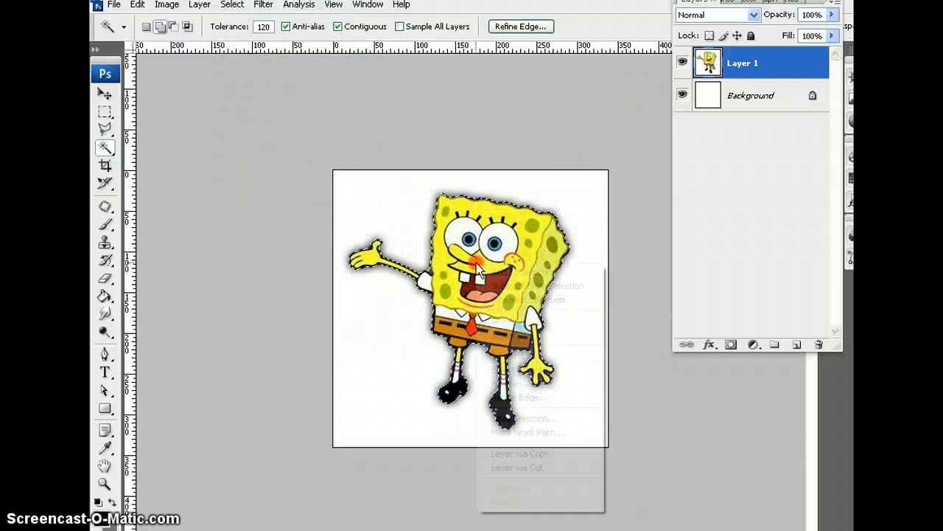
left_click(520, 453)
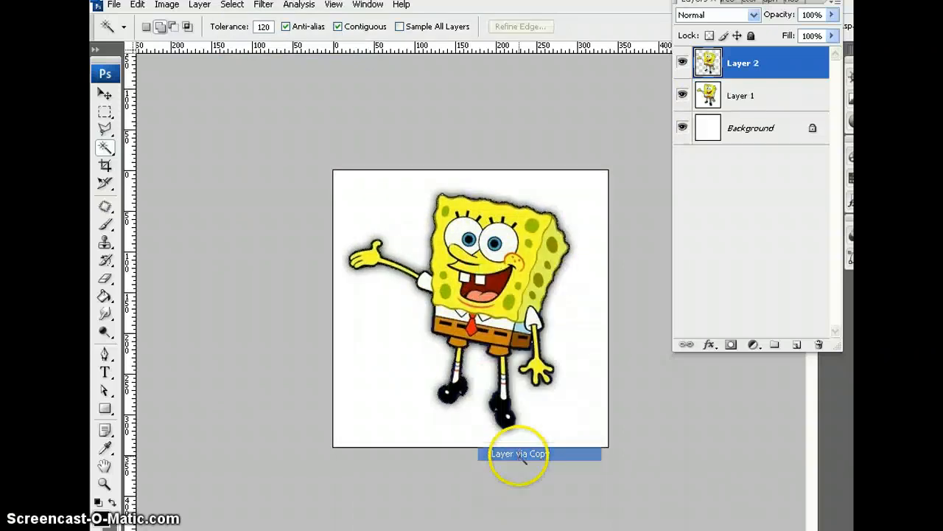
left_click(683, 95)
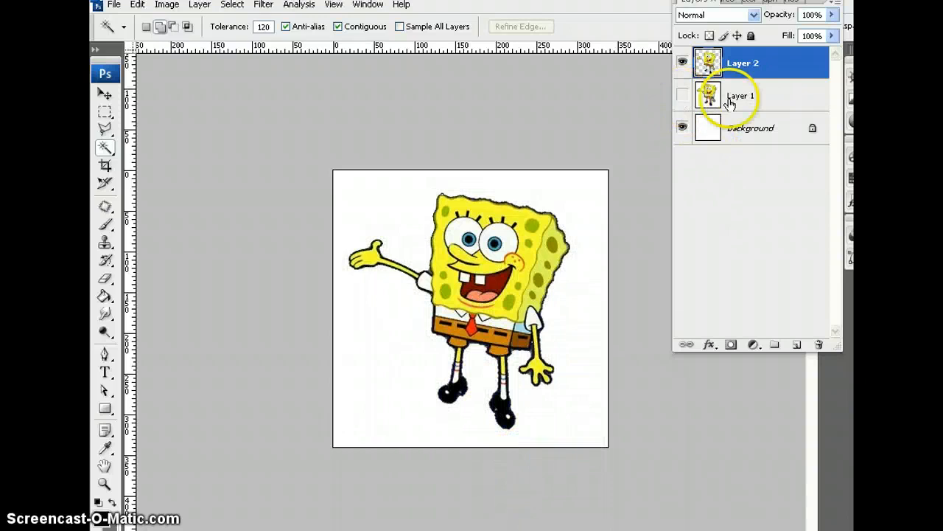
left_click(682, 128)
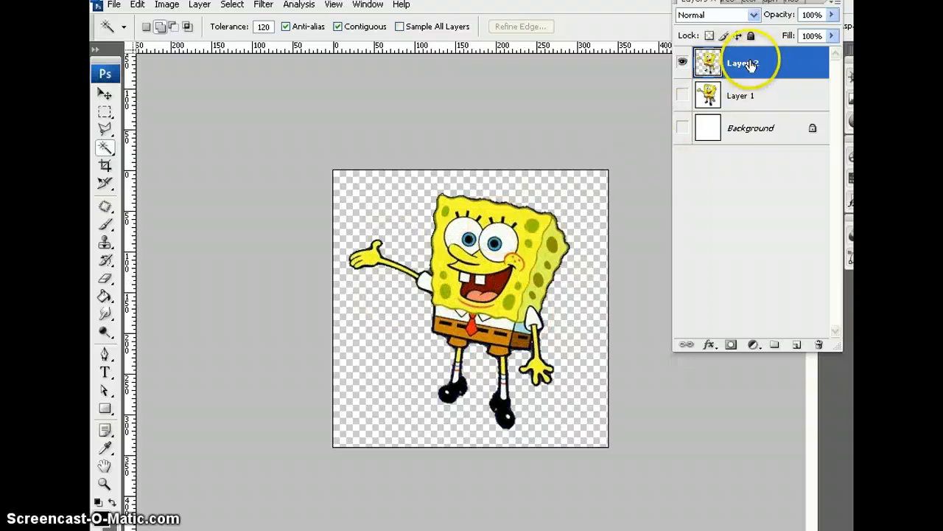
Delete the hidden Layer 1 and Background layers together.
left_click(744, 92)
left_click(748, 128, "shift")
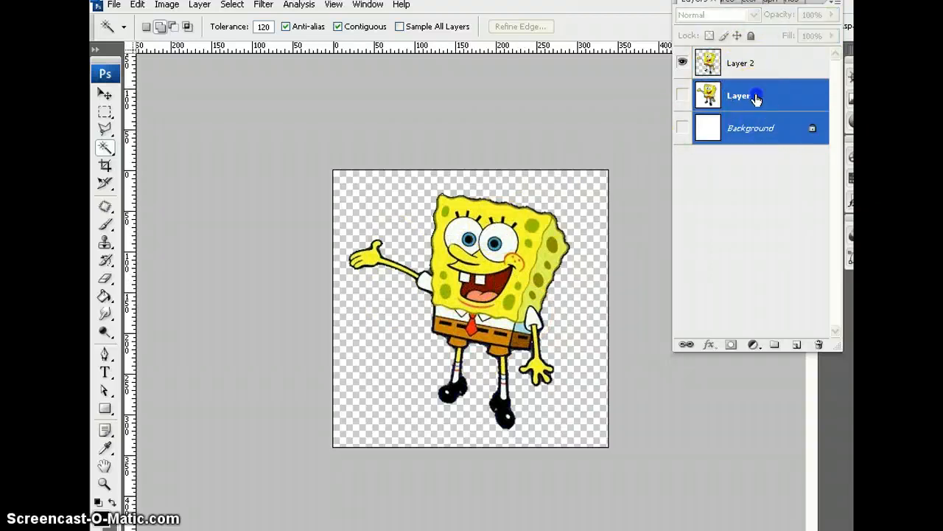
left_click(780, 215)
left_click(755, 102)
left_click(757, 129, "shift")
left_click_drag(759, 108, 819, 344)
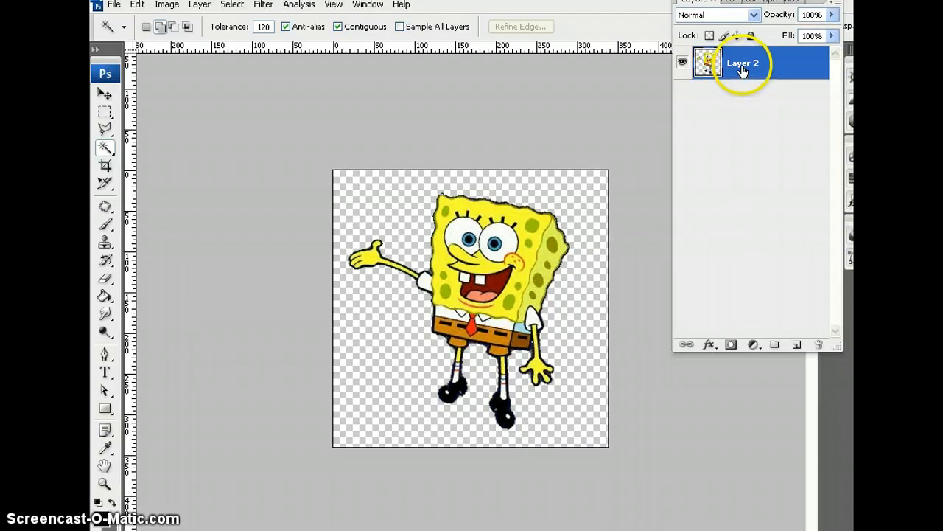
Rename the cut-out SpongeBob layer as sb1.
double_click(744, 63)
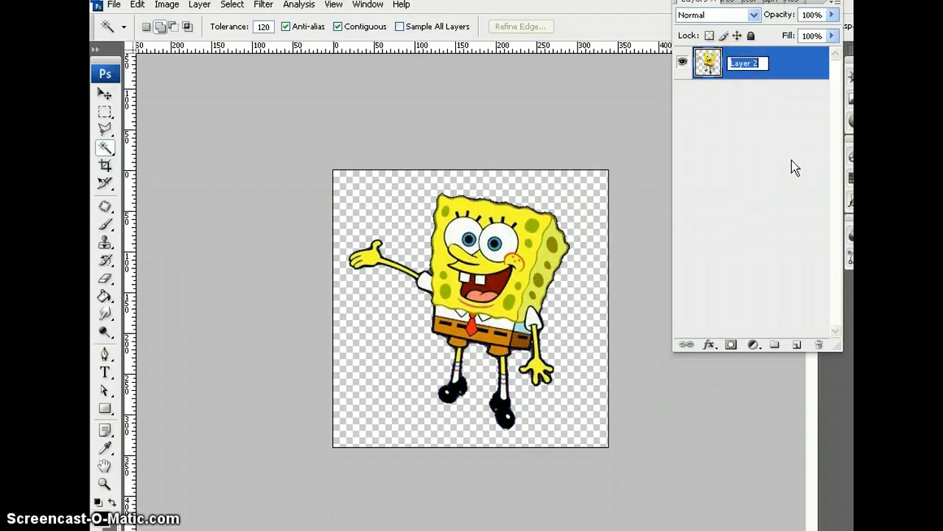
type("sb1")
key("Return")
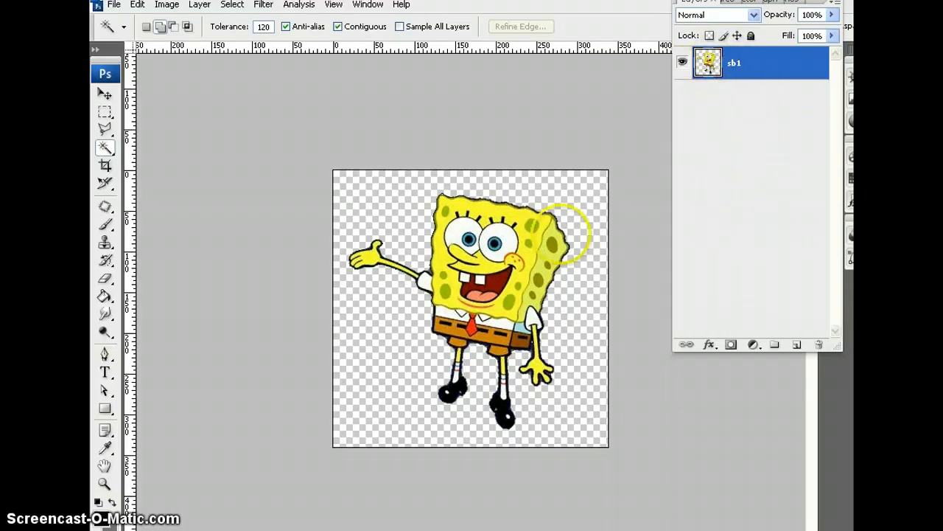
Duplicate layer sb1, name the copy sb2, and hide sb1.
right_click(739, 72)
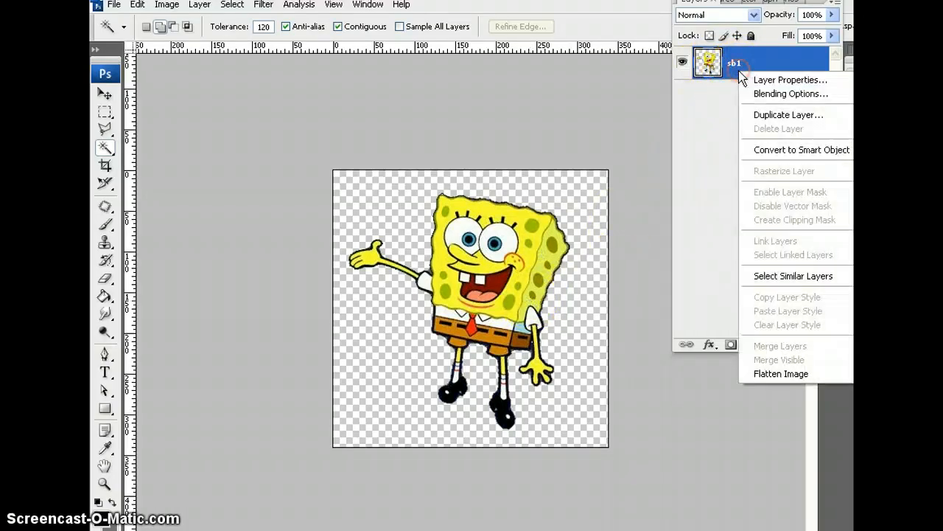
left_click(772, 117)
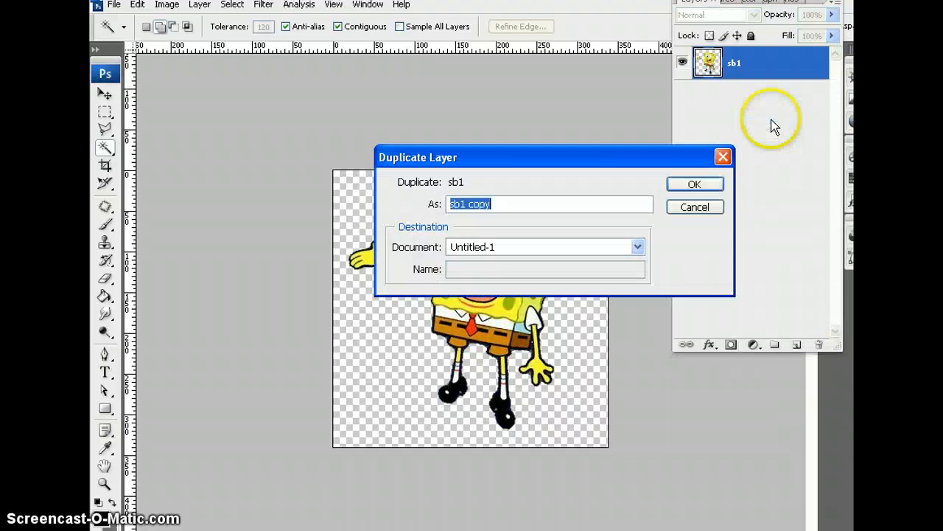
left_click(682, 184)
left_click(749, 66)
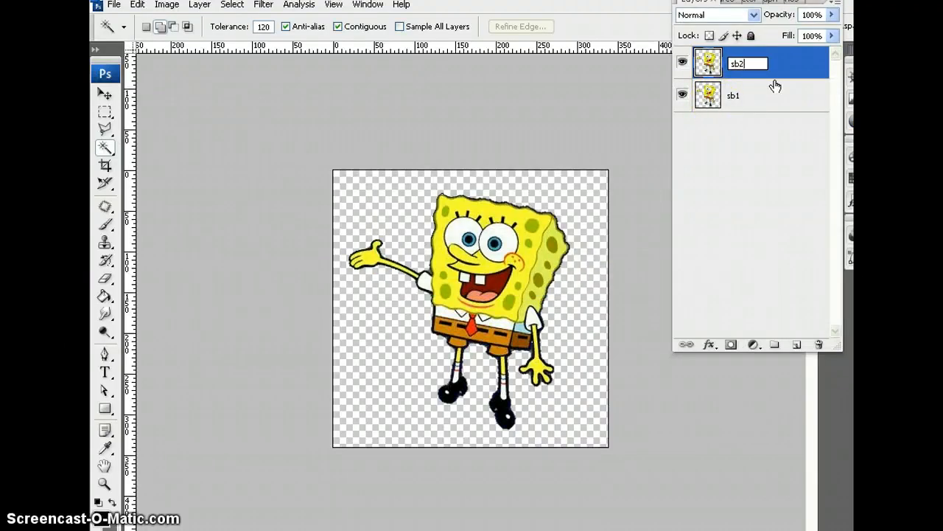
left_click(682, 94)
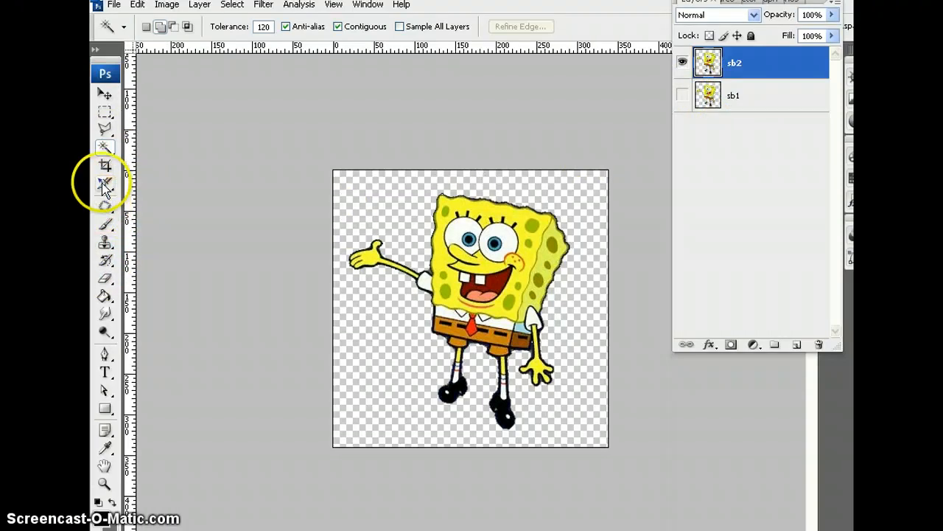
Outline SpongeBob's outstretched arm and hand on sb2 with the freehand Lasso and cut them to a new layer.
left_click(104, 131)
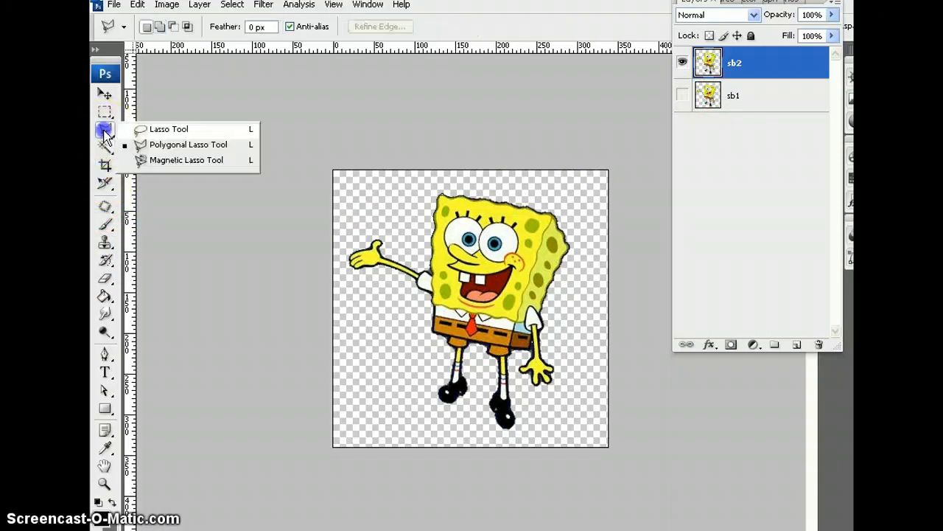
left_click(169, 129)
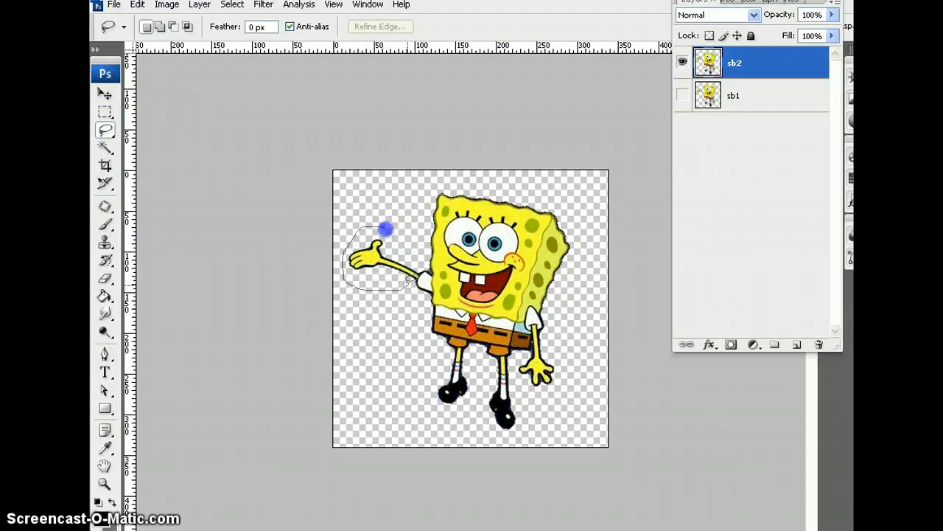
left_click_drag(398, 224, 377, 231)
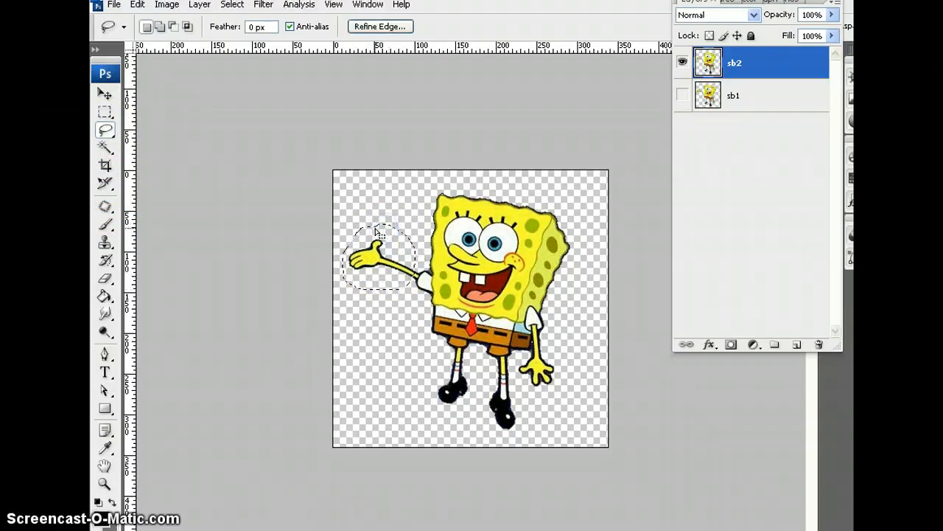
right_click(376, 237)
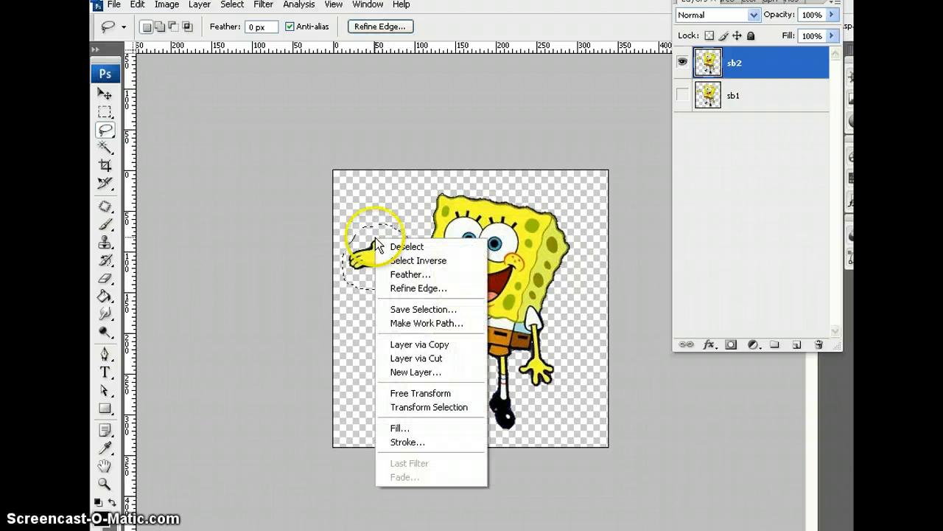
left_click(441, 358)
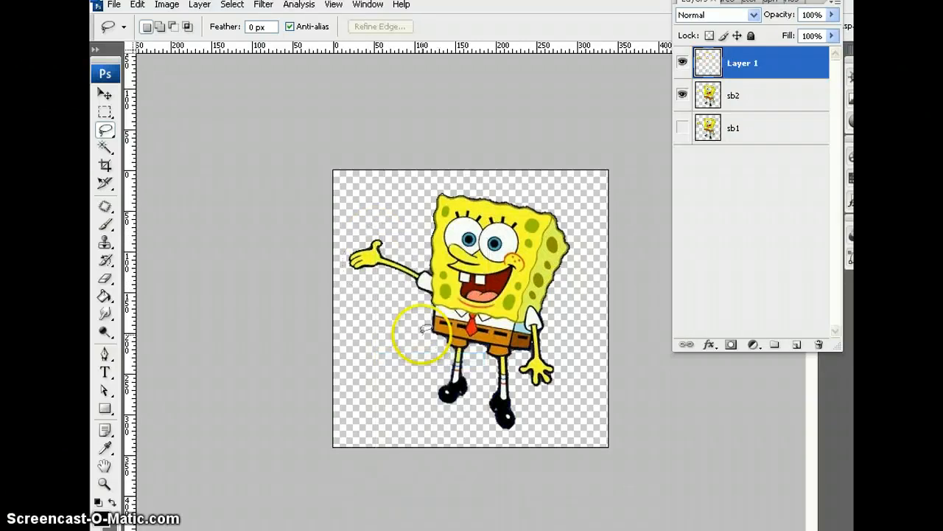
Rotate the cut-out arm upward about its sleeve end with Free Transform so that SpongeBob's hand is raised.
key("ctrl+t")
mouse_move(430, 228)
left_mouse_down()
mouse_move(442, 246)
mouse_move(424, 280)
mouse_move(430, 232)
left_mouse_up()
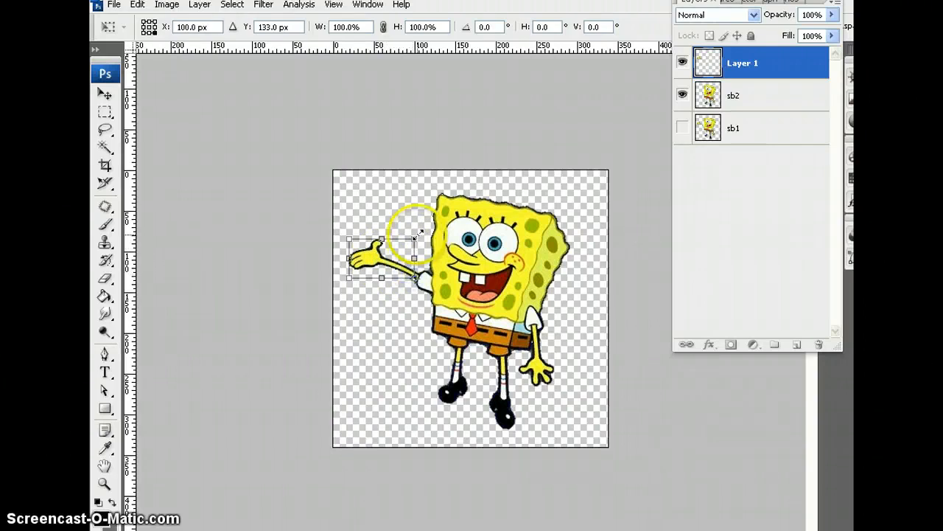
left_click_drag(425, 234, 452, 259)
key("Return")
key("l")
left_click(495, 277)
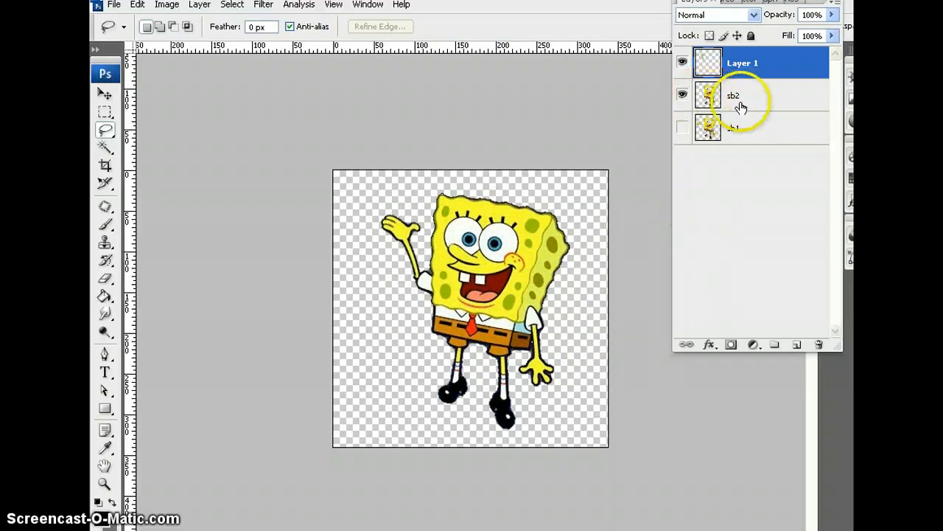
Compare the raised arm with the body by toggling the visibility of sb2 and Layer 1.
left_click(682, 95)
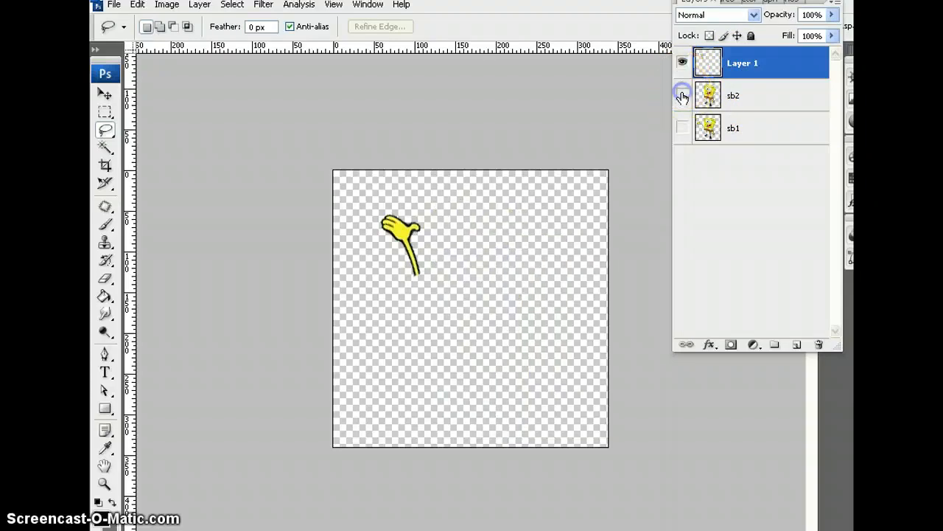
left_click(683, 95)
left_click(683, 96)
left_click(682, 96)
left_click(682, 64)
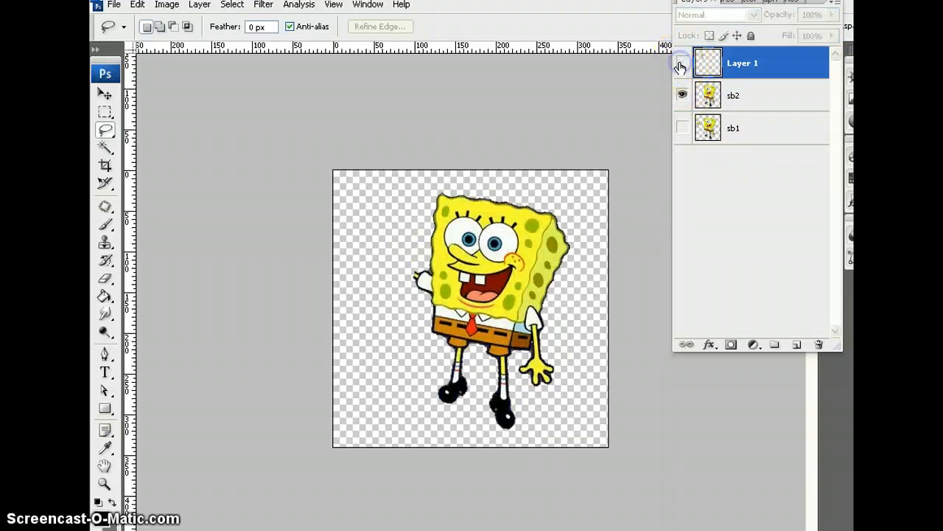
left_click(682, 64)
left_click(681, 64)
left_click(682, 64)
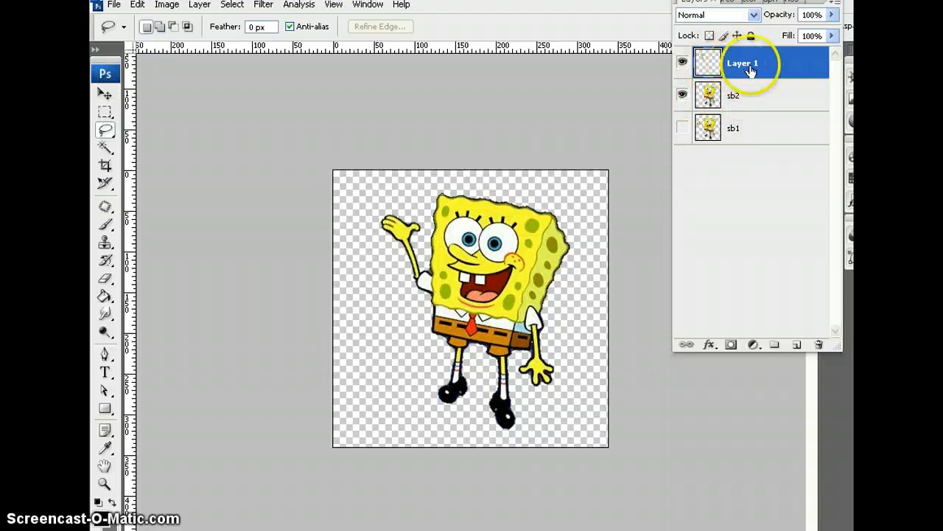
Merge the raised-arm layer into sb2 and check the merged layer by toggling its visibility.
key("Delete")
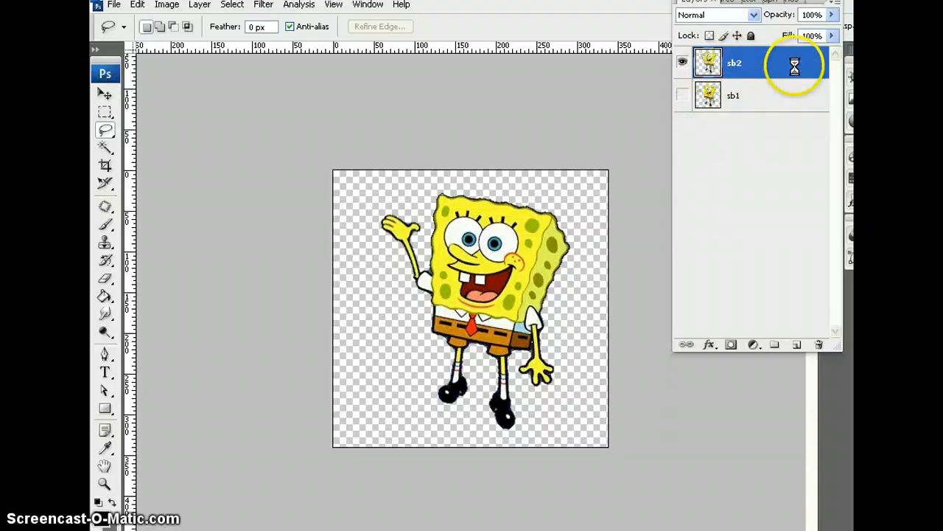
left_click(684, 65)
left_click(684, 65)
left_click(684, 65)
left_click(684, 66)
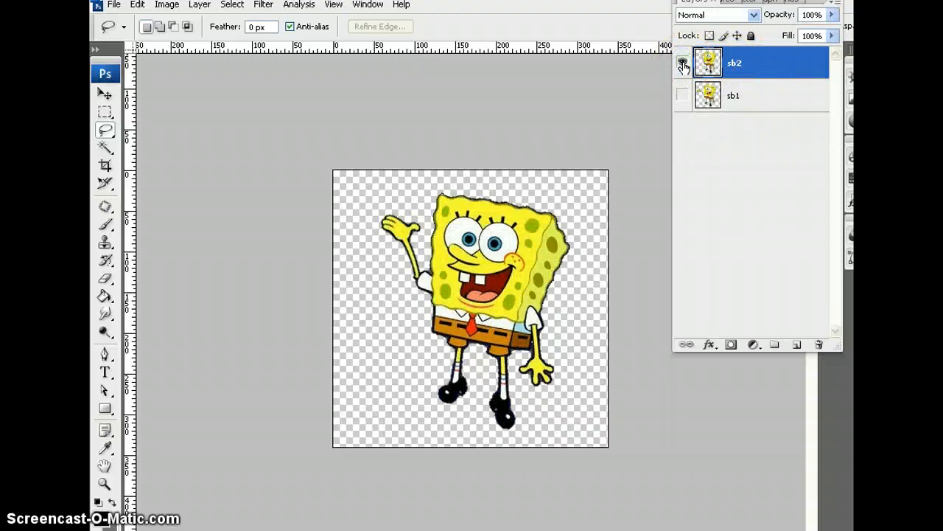
Duplicate layer sb2, rename the copy as sb3, and hide sb2.
left_click(736, 66)
right_click(737, 67)
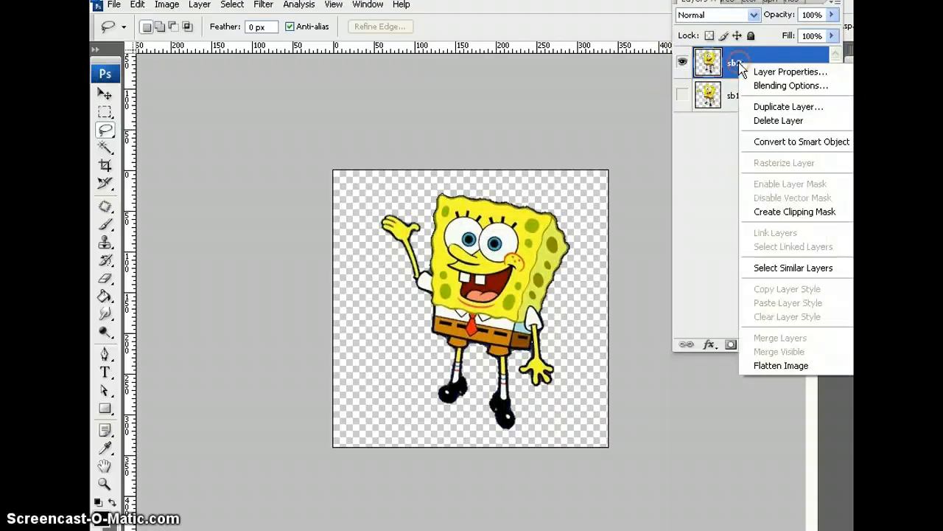
left_click(781, 108)
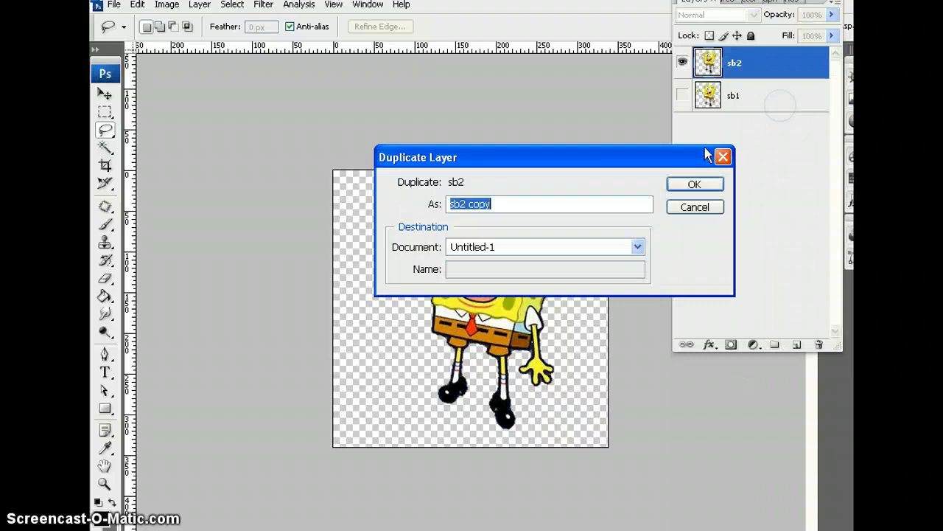
left_click(693, 184)
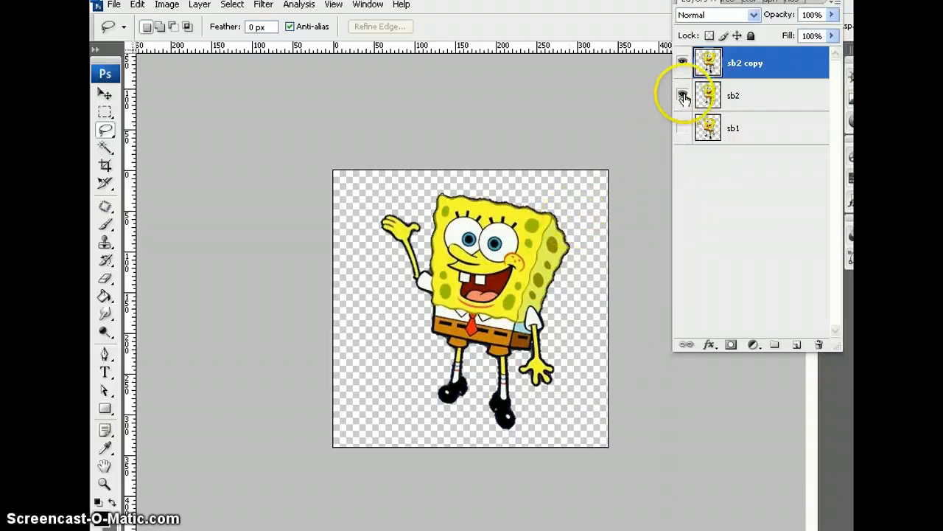
double_click(719, 63)
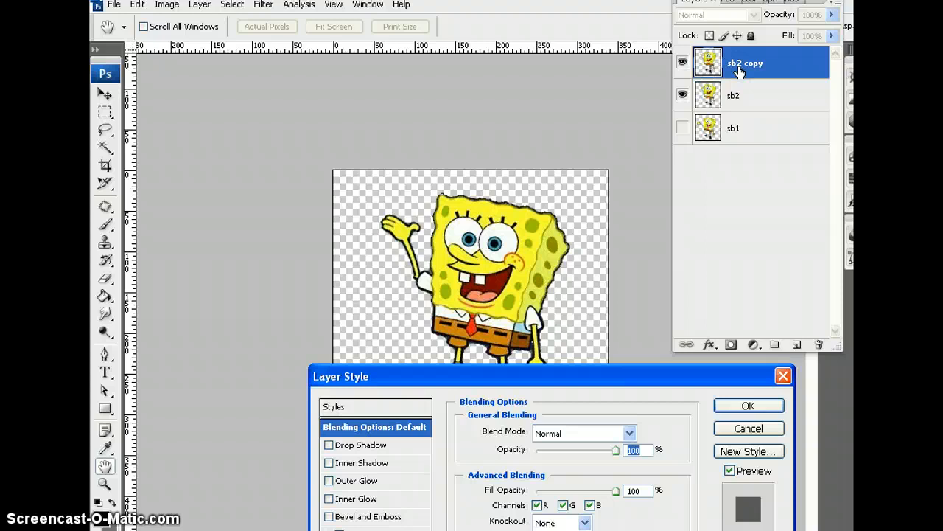
left_click(774, 427)
double_click(746, 64)
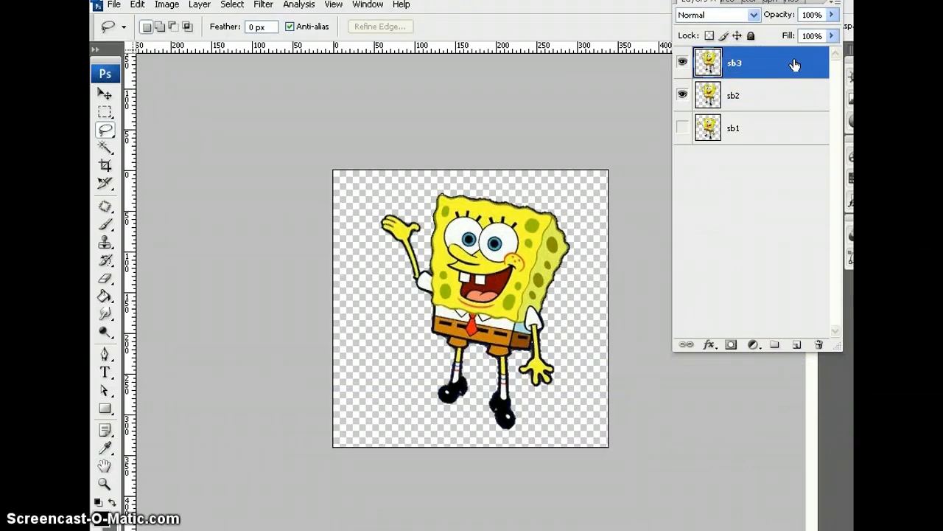
type("sb3")
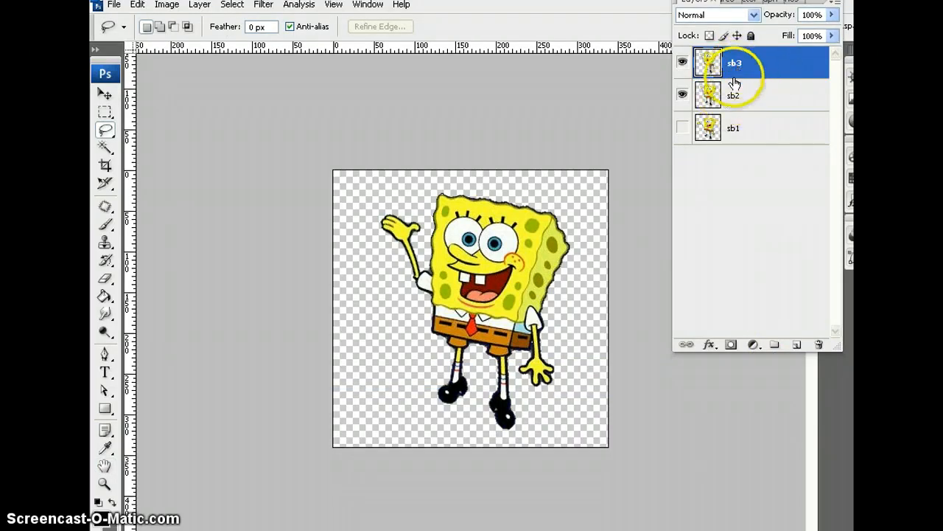
left_click(682, 96)
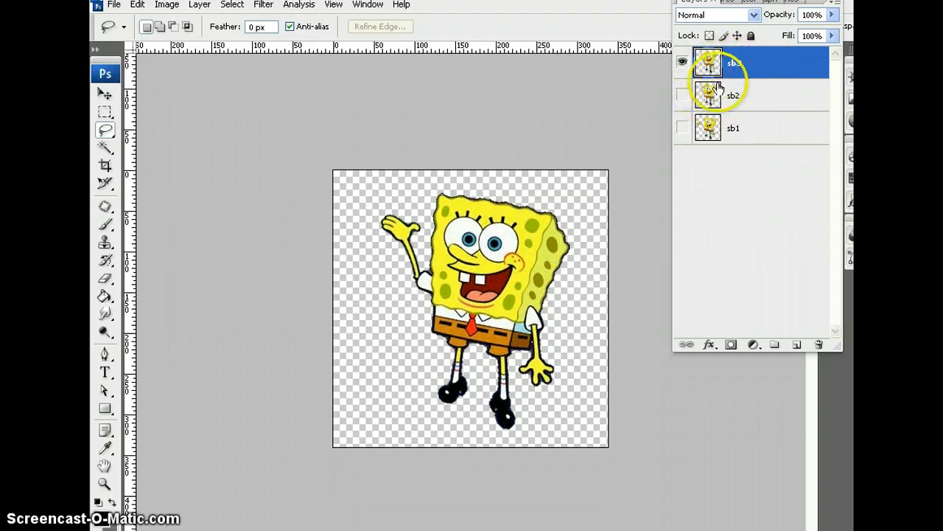
Outline the lower part of the tongue on sb3 with the Polygonal Lasso and copy it to a new layer.
key("ctrl+plus")
key("ctrl+plus")
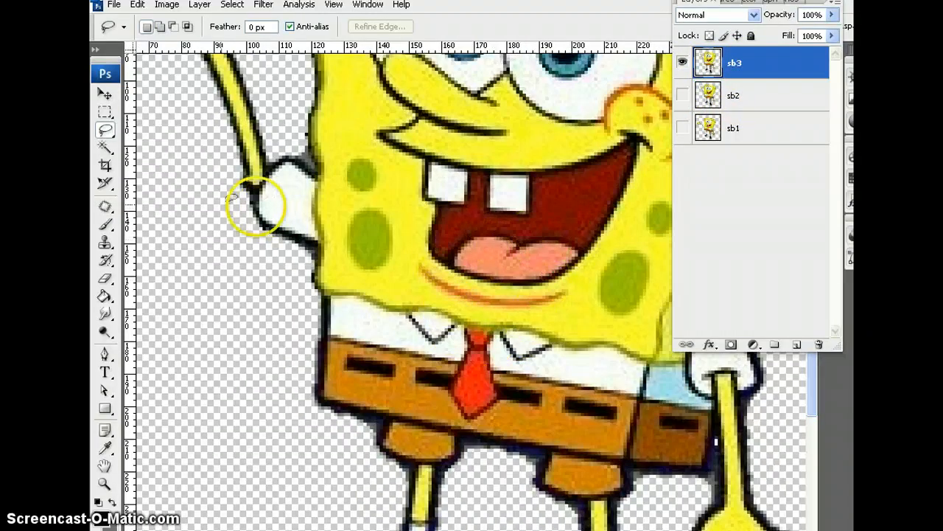
left_click(107, 132)
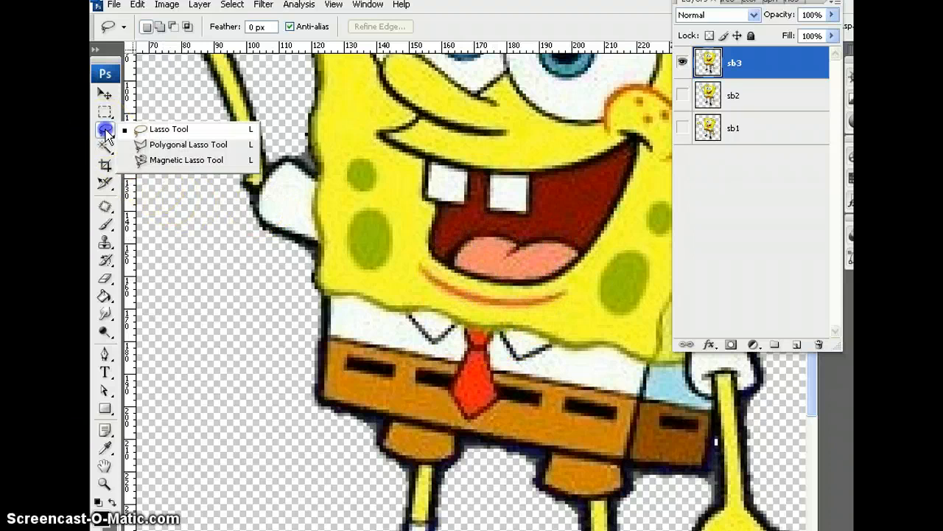
left_click(188, 145)
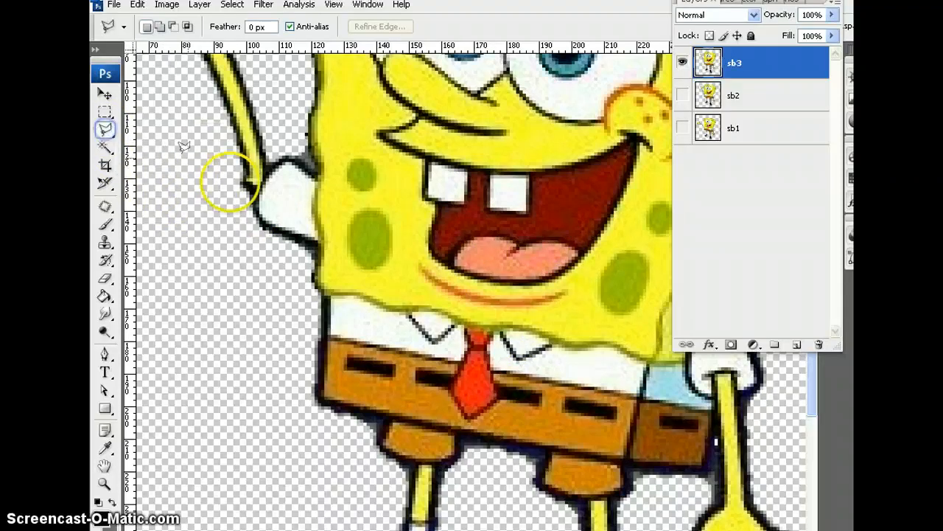
left_click(459, 242)
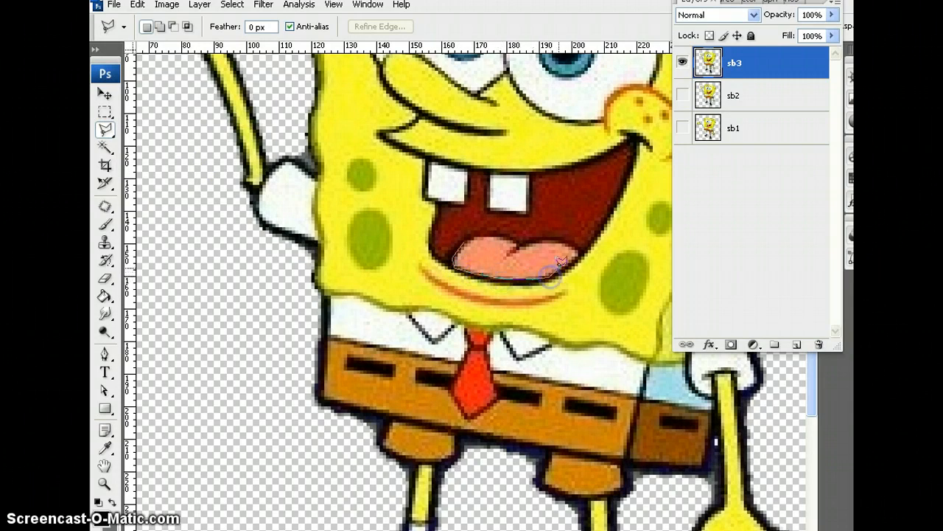
left_click(465, 237)
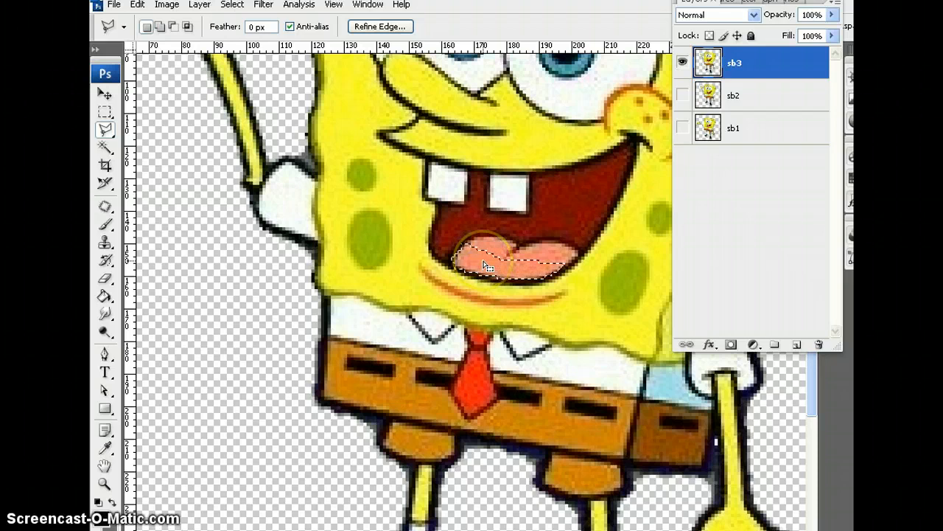
right_click(486, 265)
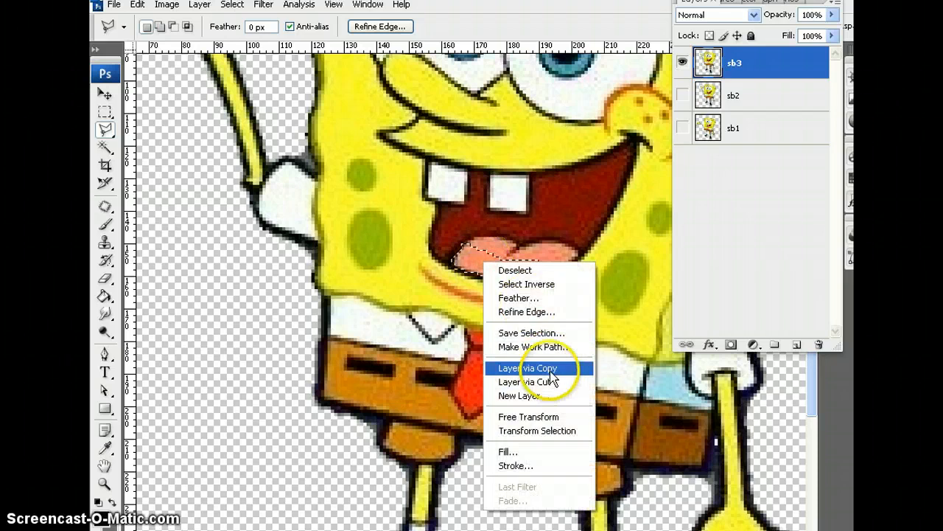
left_click(549, 365)
Stretch the copied tongue piece to 225% height with Free Transform and place it so the tongue hangs over the lower lip.
left_click(105, 93)
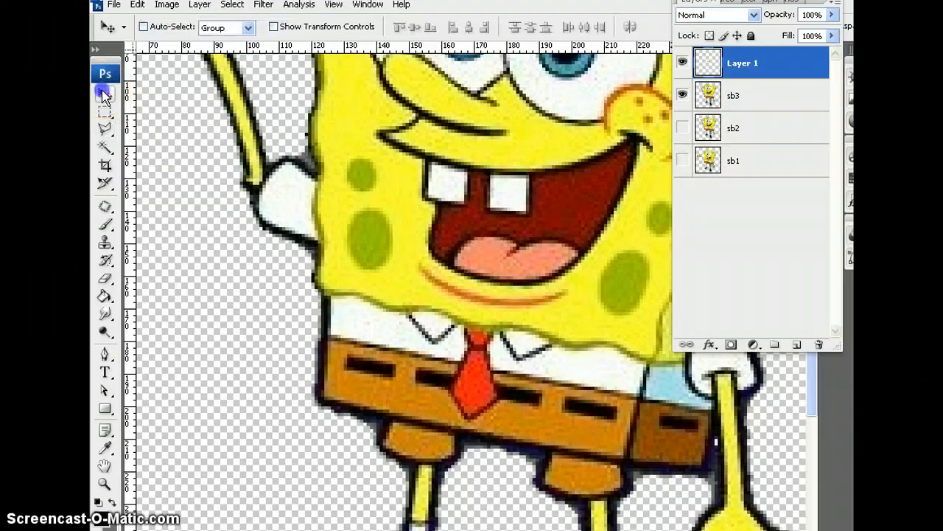
key("ctrl+t")
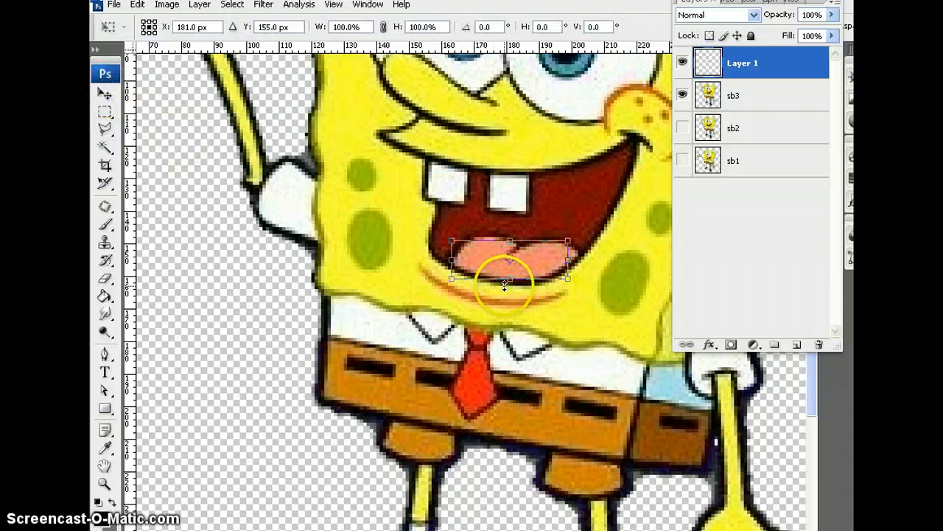
left_click_drag(508, 279, 471, 325)
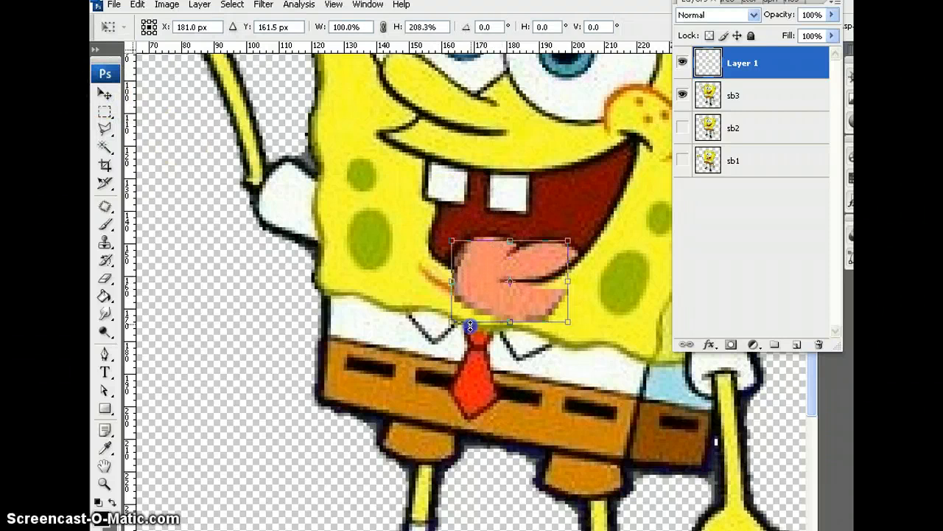
mouse_move(524, 307)
left_mouse_down()
mouse_move(536, 307)
mouse_move(531, 292)
left_mouse_up()
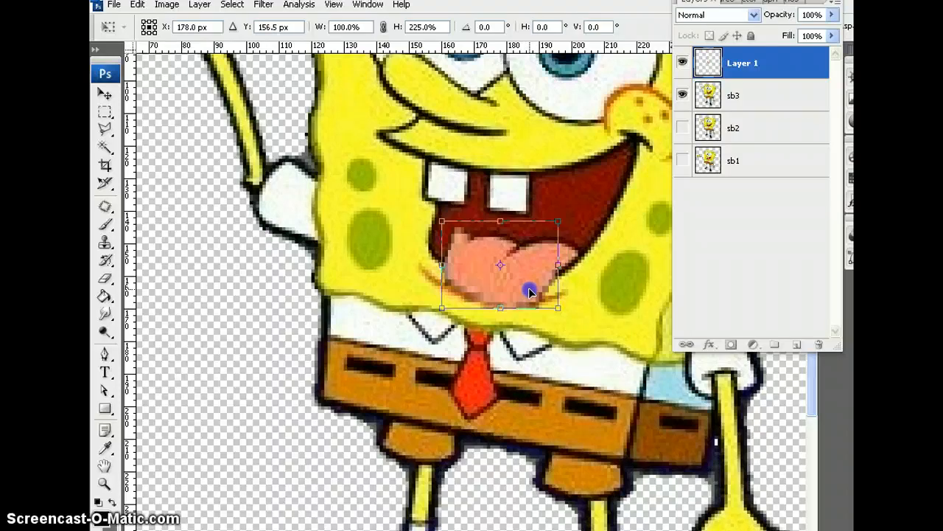
key("Return")
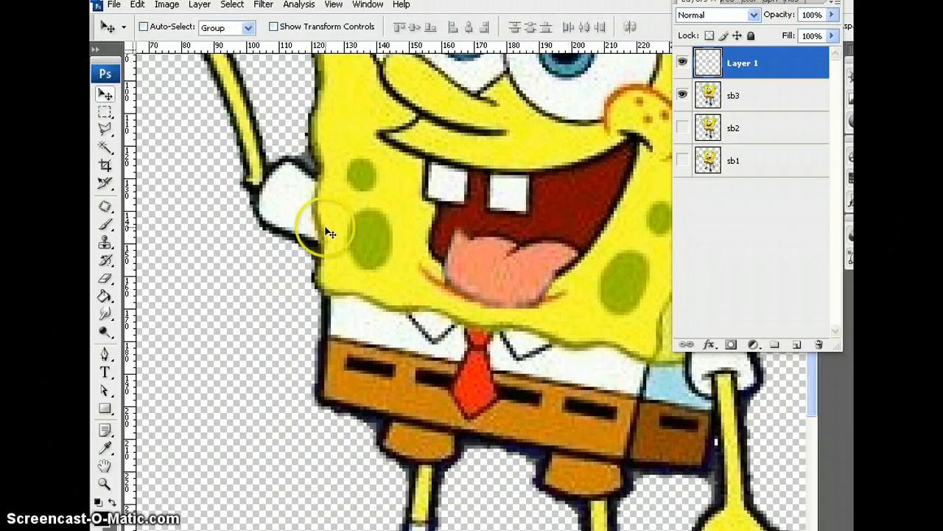
Erase the excess corner of the stretched tongue inside the mouth with a 12 px eraser.
left_click(105, 278)
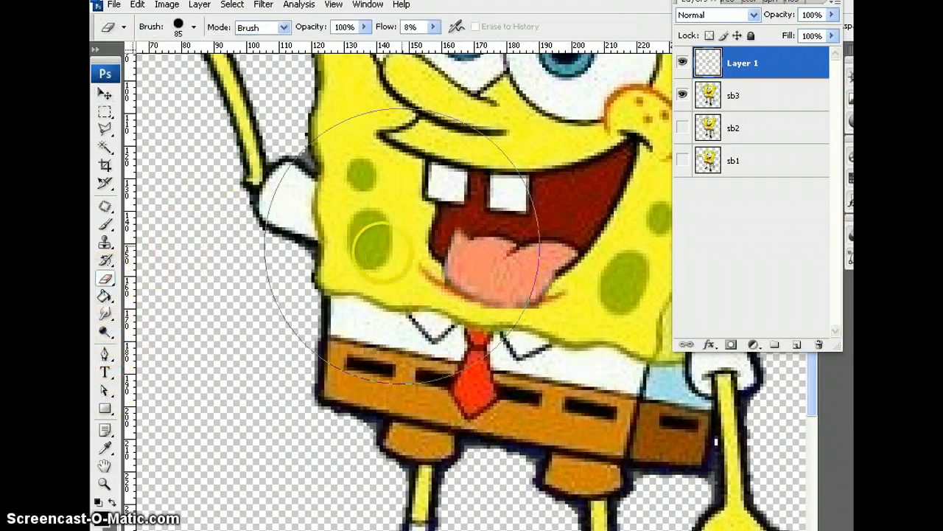
left_click(190, 28)
left_click_drag(172, 73, 118, 72)
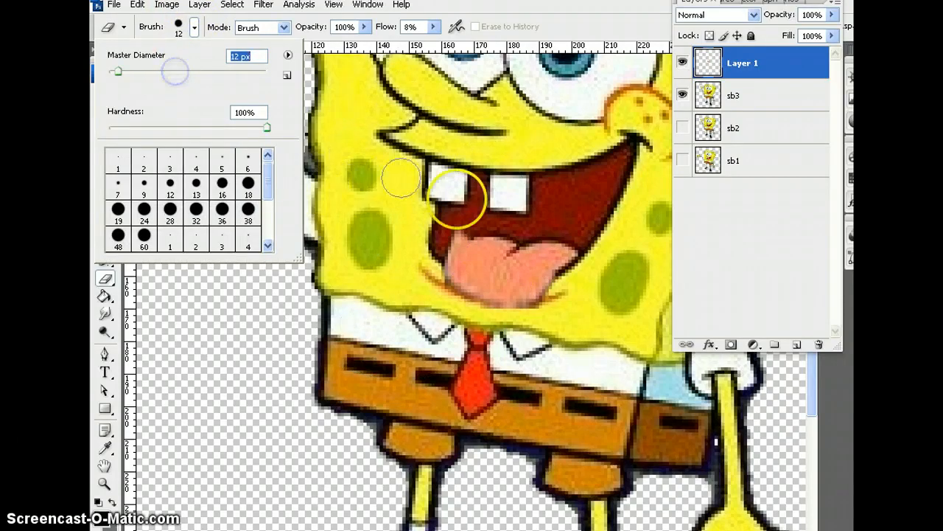
left_click(467, 214)
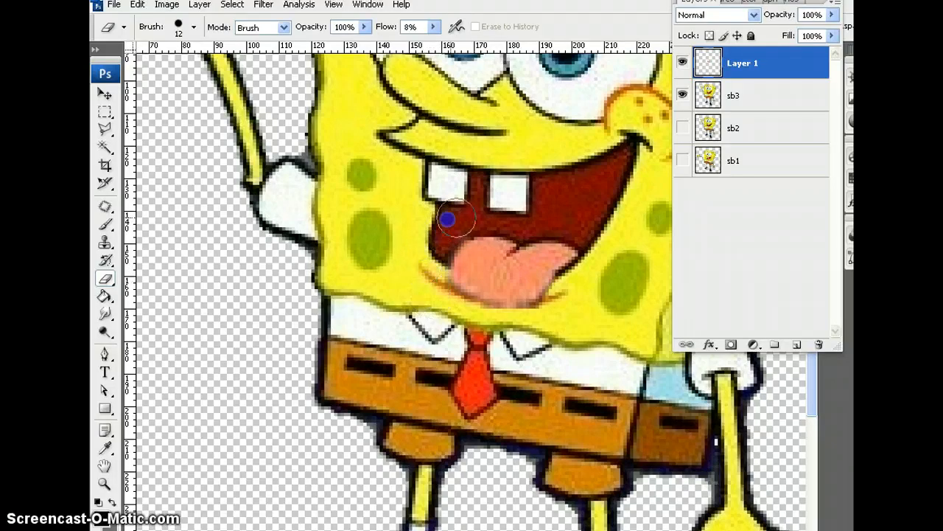
Check the tongue piece by toggling layer visibility, merge it into sb3, and keep sb2 hidden.
left_click(683, 96)
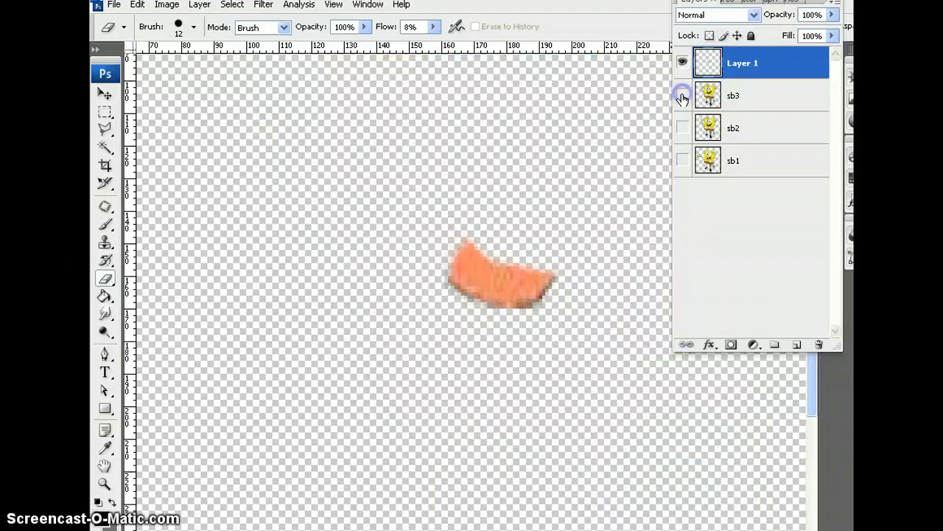
left_click(683, 96)
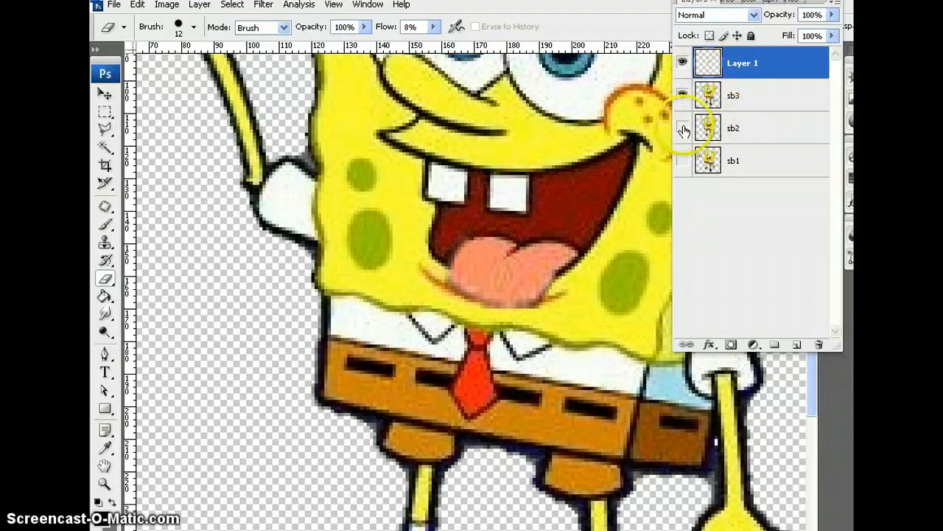
mouse_move(683, 64)
left_mouse_down()
mouse_move(684, 126)
mouse_move(683, 72)
left_mouse_up()
left_click(684, 129)
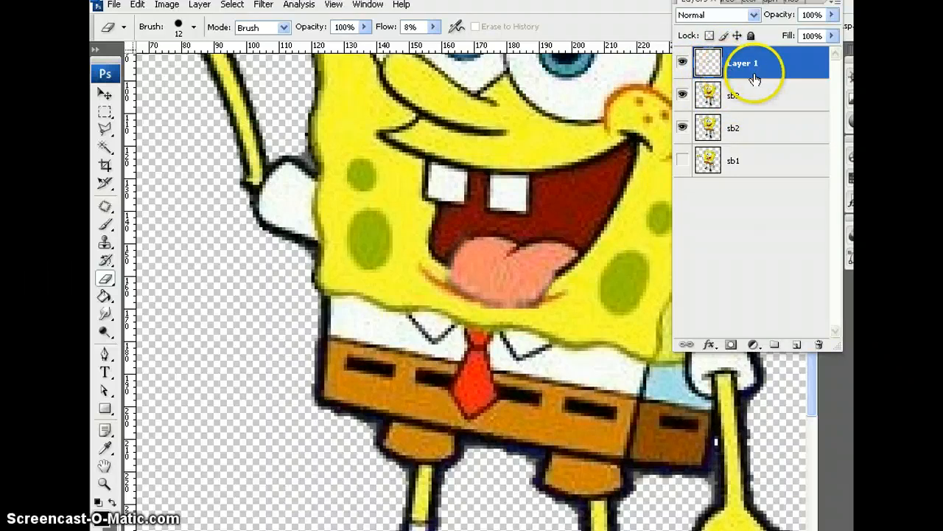
key("Delete")
left_click(683, 96)
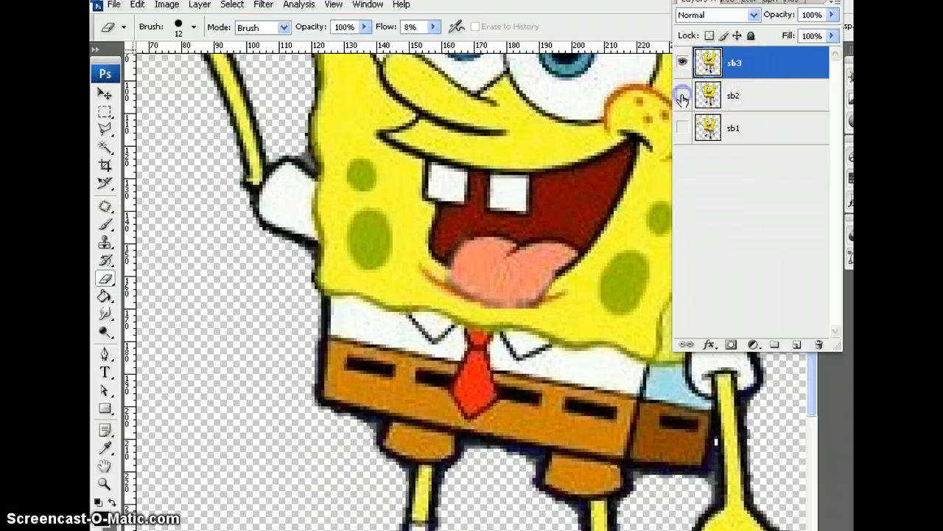
Compare the poses on sb1, sb2 and sb3 by toggling their visibility, ending with only sb3 shown.
left_click(682, 64)
left_click(682, 64)
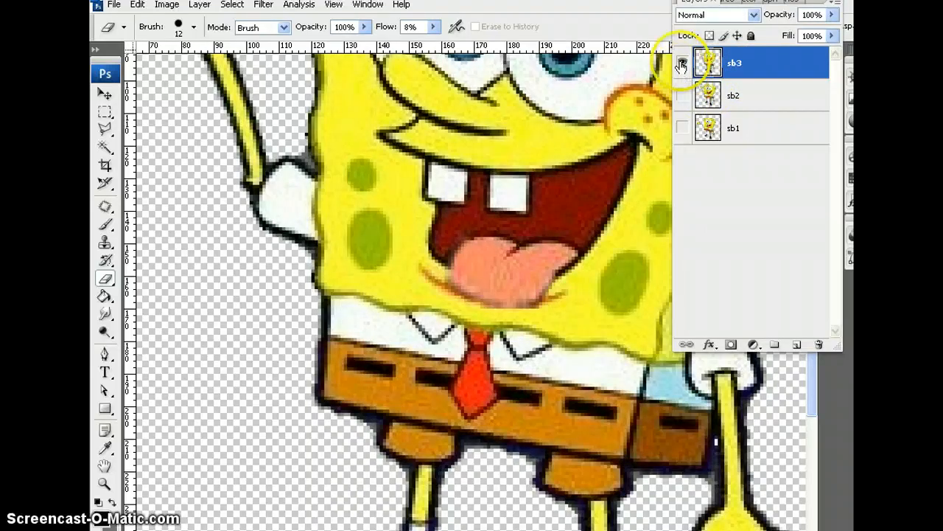
left_click(682, 63)
left_click(684, 96)
left_click(682, 96)
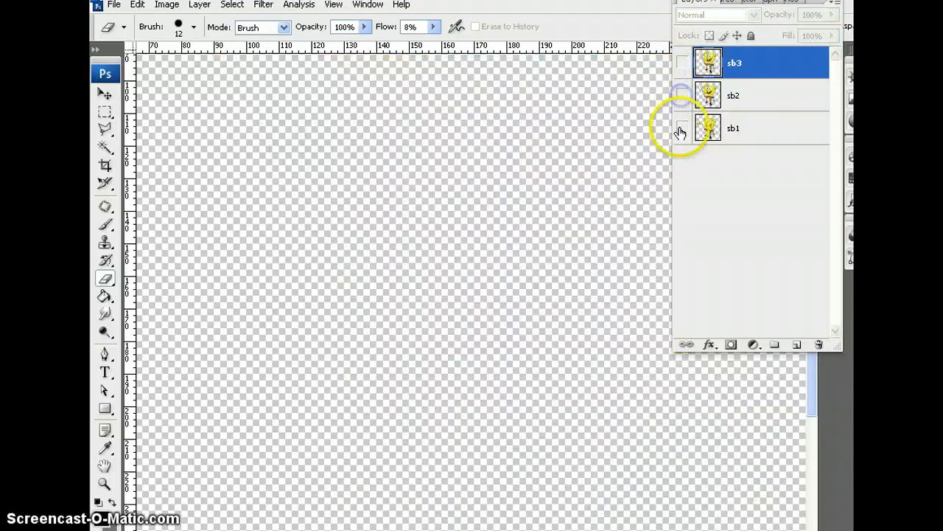
left_click(681, 129)
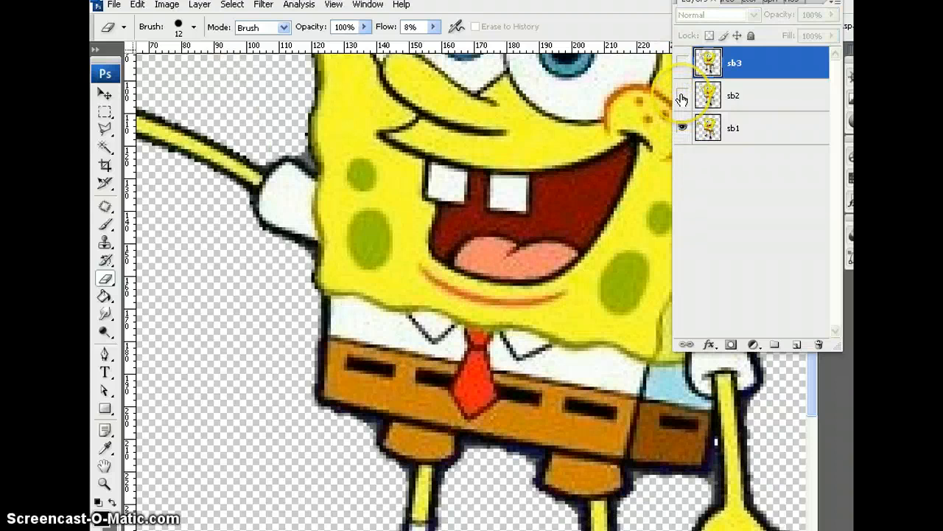
left_click(682, 96)
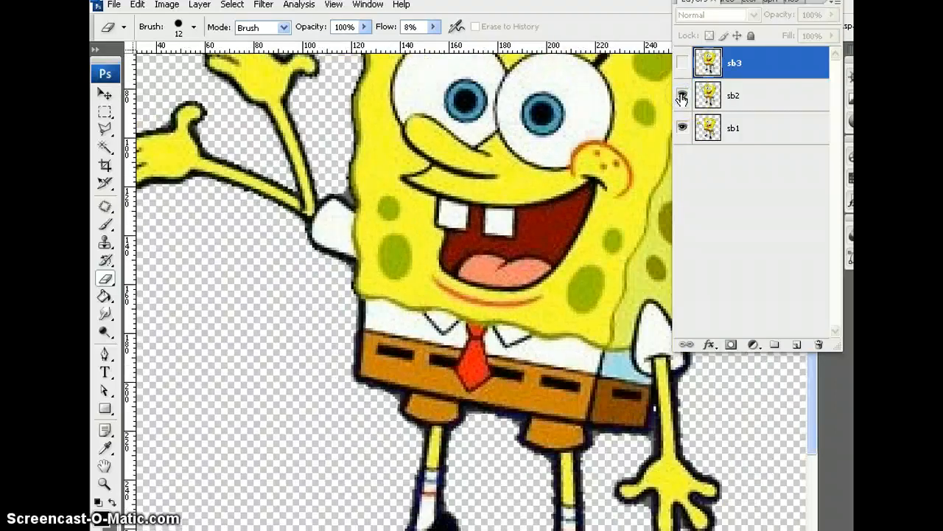
left_click(683, 128)
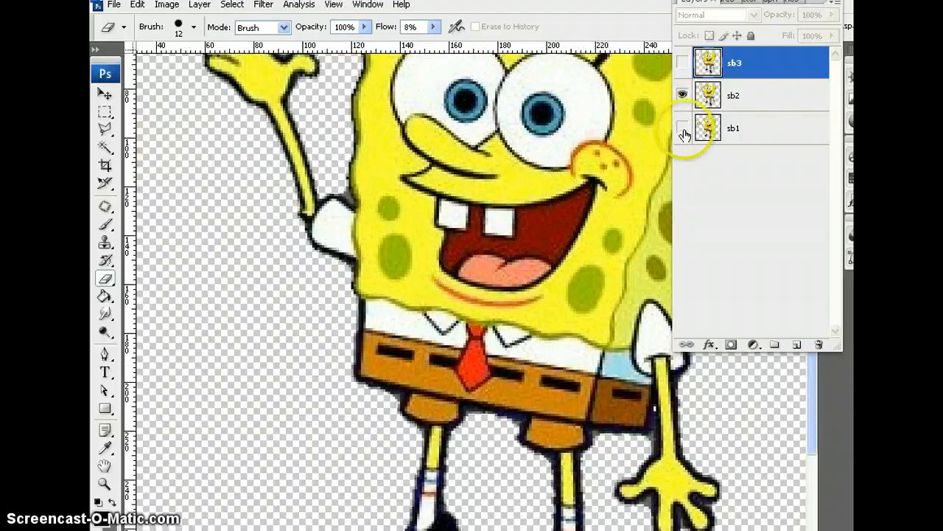
left_click(682, 62)
left_click(682, 96)
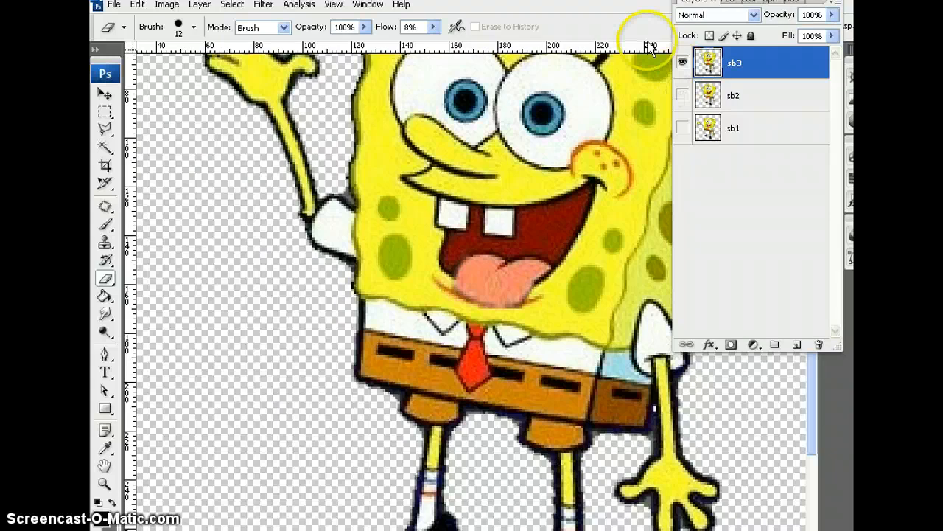
key("ctrl+minus")
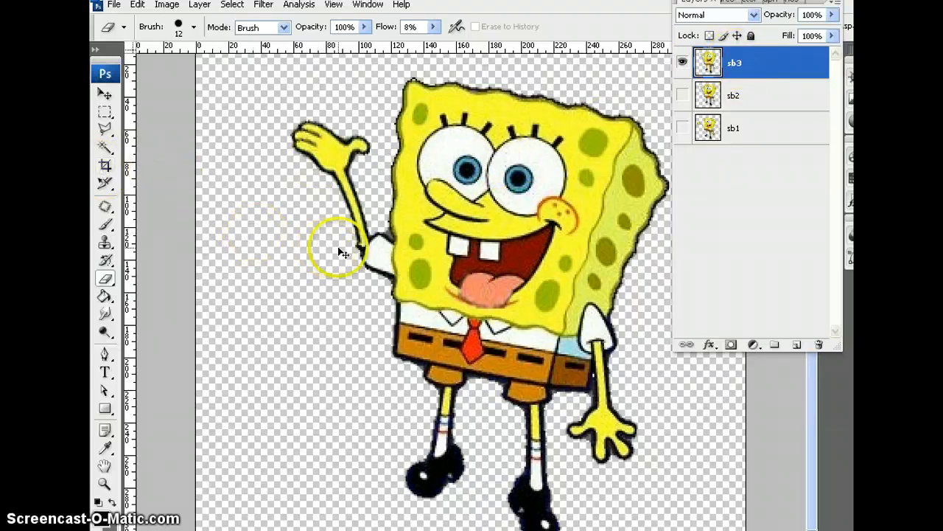
Clone yellow skin over the outer edge and outermost eyelash of the eye nearest the raised arm, using a 6 px Clone Stamp.
key("ctrl+plus")
key("ctrl+plus")
scroll(399, 296, "up", 6)
key("ctrl+plus")
scroll(397, 296, "up", 2)
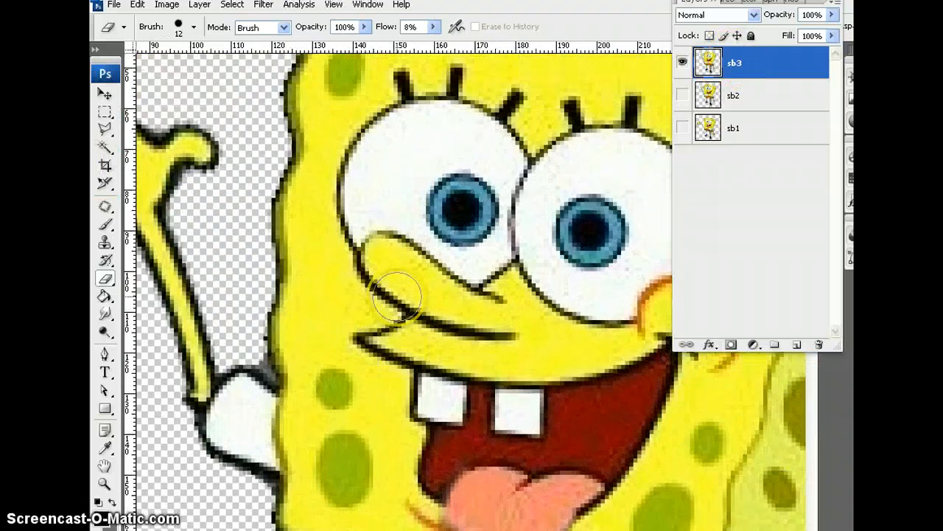
scroll(396, 296, "down", 1)
scroll(397, 296, "up", 7)
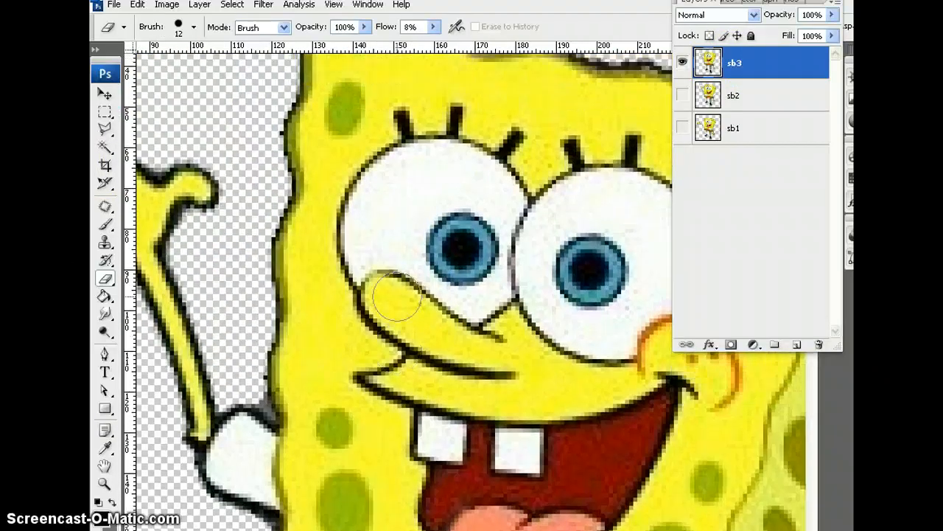
scroll(397, 296, "down", 5)
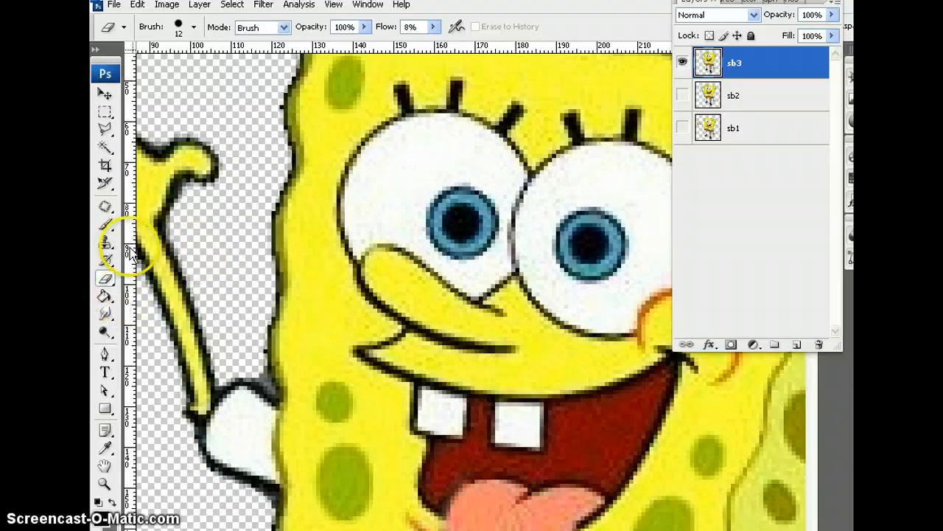
left_click(106, 242)
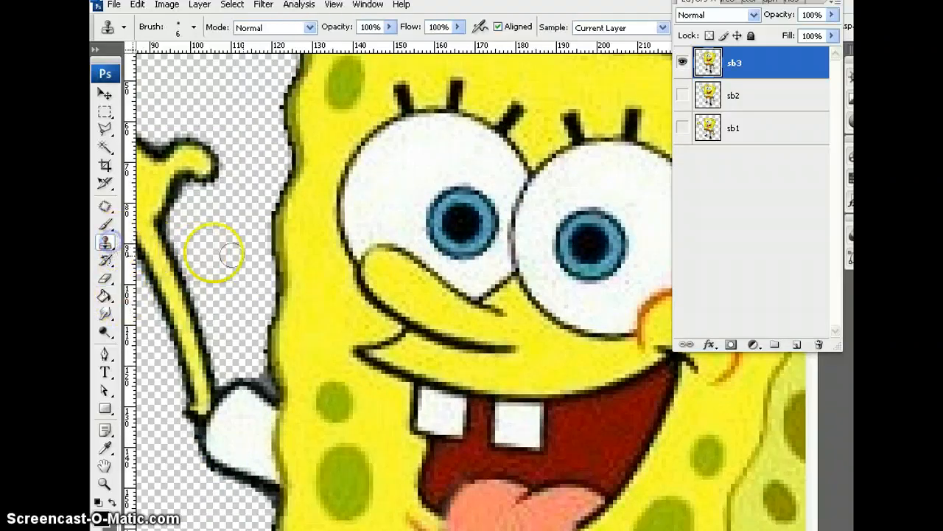
left_click(309, 310, "alt")
mouse_move(355, 234)
left_mouse_down()
mouse_move(344, 261)
mouse_move(376, 221)
mouse_move(319, 254)
mouse_move(301, 277)
mouse_move(342, 204)
mouse_move(341, 222)
mouse_move(331, 225)
mouse_move(336, 197)
mouse_move(318, 243)
mouse_move(369, 145)
mouse_move(359, 143)
mouse_move(383, 127)
left_mouse_up()
left_click(325, 288, "alt")
left_click(312, 221, "alt")
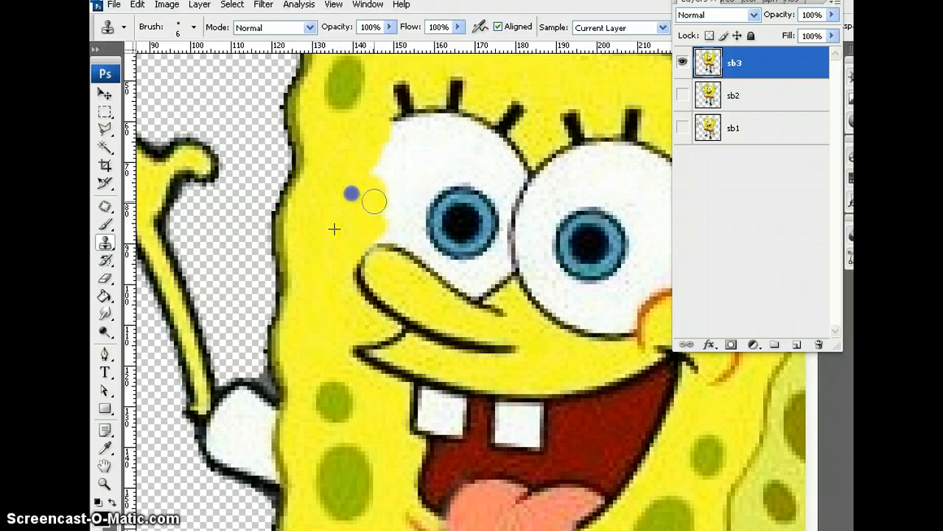
left_click_drag(374, 201, 399, 166)
mouse_move(393, 129)
left_mouse_down()
mouse_move(406, 82)
mouse_move(400, 89)
left_mouse_up()
Clone yellow skin over the top of the same eye and its two remaining eyelashes on sb3.
left_click(351, 177, "alt")
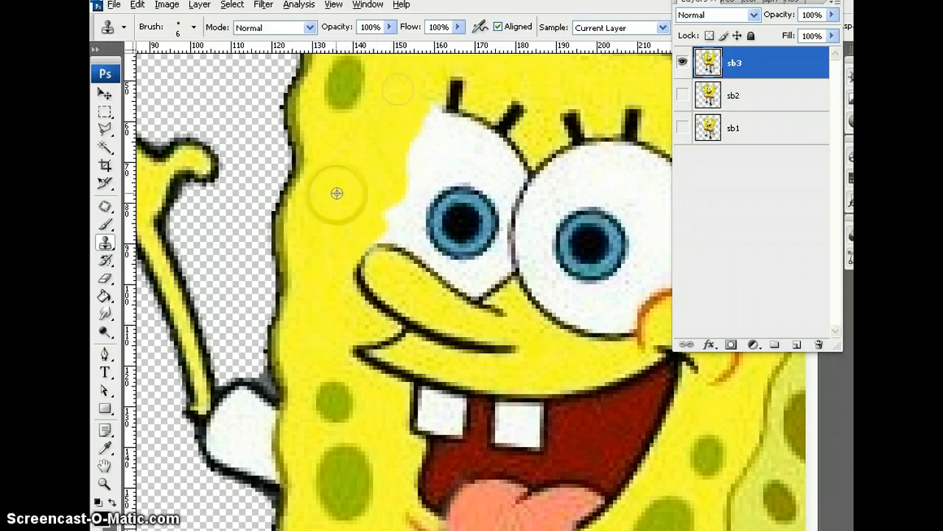
left_click(319, 194, "alt")
mouse_move(394, 175)
left_mouse_down()
mouse_move(451, 130)
mouse_move(425, 141)
mouse_move(433, 120)
left_mouse_up()
mouse_move(420, 133)
left_mouse_down()
mouse_move(417, 157)
mouse_move(460, 80)
mouse_move(468, 116)
mouse_move(512, 109)
mouse_move(479, 127)
mouse_move(508, 142)
left_mouse_up()
left_click(373, 161, "alt")
left_click(368, 155, "alt")
mouse_move(447, 155)
left_mouse_down()
mouse_move(505, 161)
mouse_move(523, 142)
left_mouse_up()
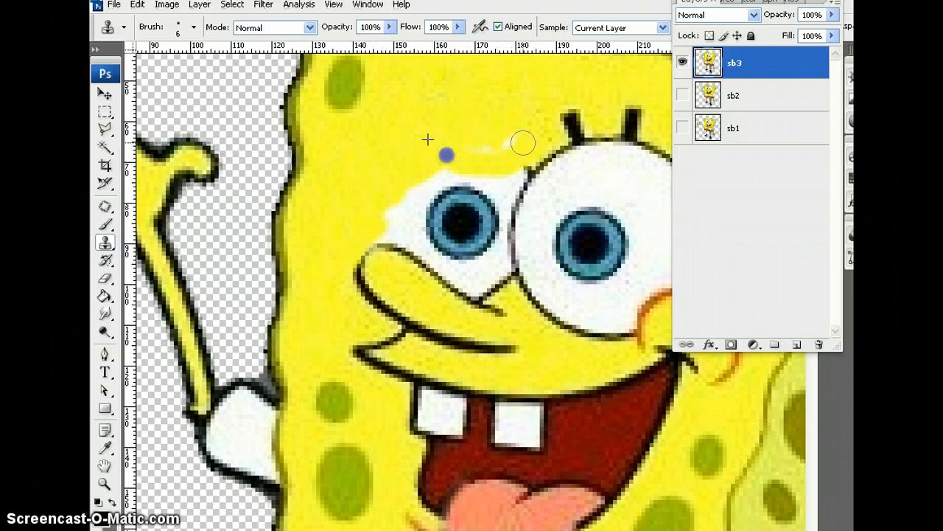
left_click(413, 91, "alt")
mouse_move(458, 151)
left_mouse_down()
mouse_move(444, 154)
mouse_move(464, 144)
mouse_move(527, 176)
left_mouse_up()
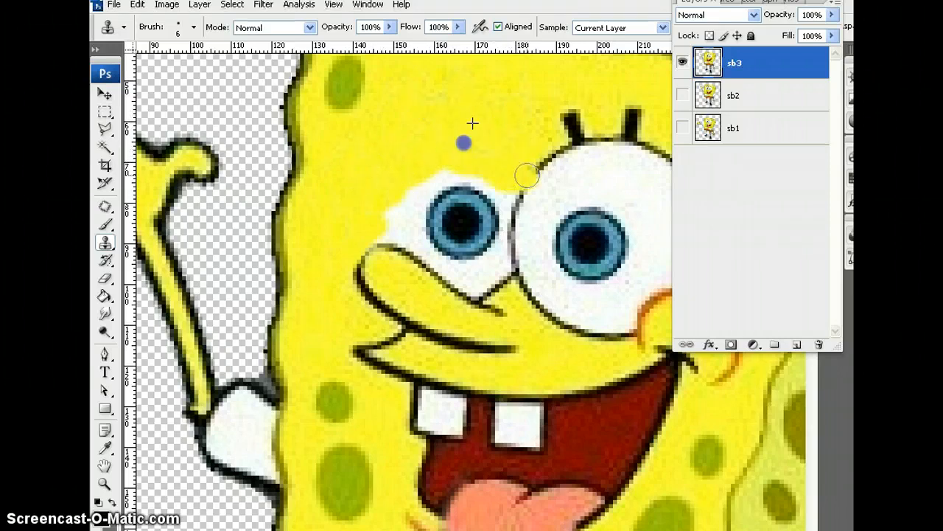
Clone yellow skin over the upper half of the eye nearest the raised arm, including the top of its iris.
left_click_drag(461, 173, 490, 174)
left_click(348, 149, "alt")
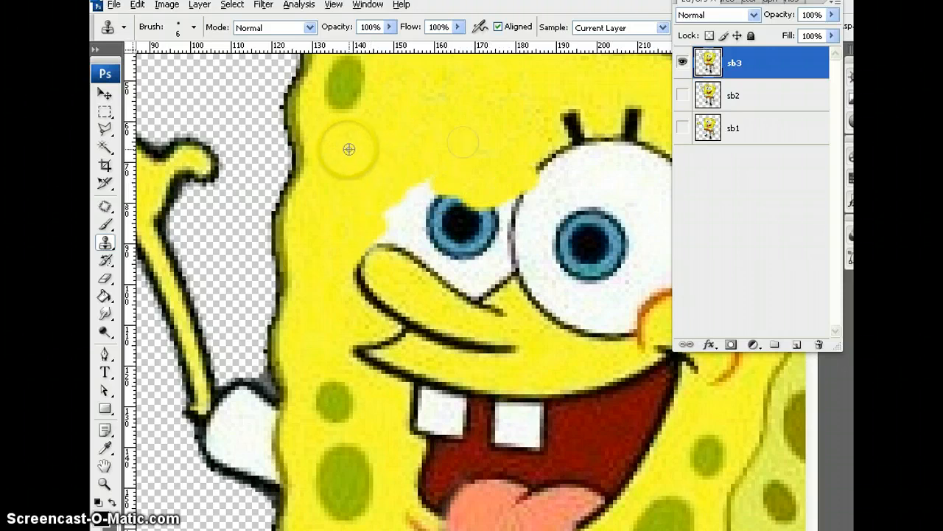
left_click_drag(423, 185, 457, 218)
mouse_move(422, 207)
left_mouse_down()
mouse_move(417, 196)
mouse_move(480, 204)
left_mouse_up()
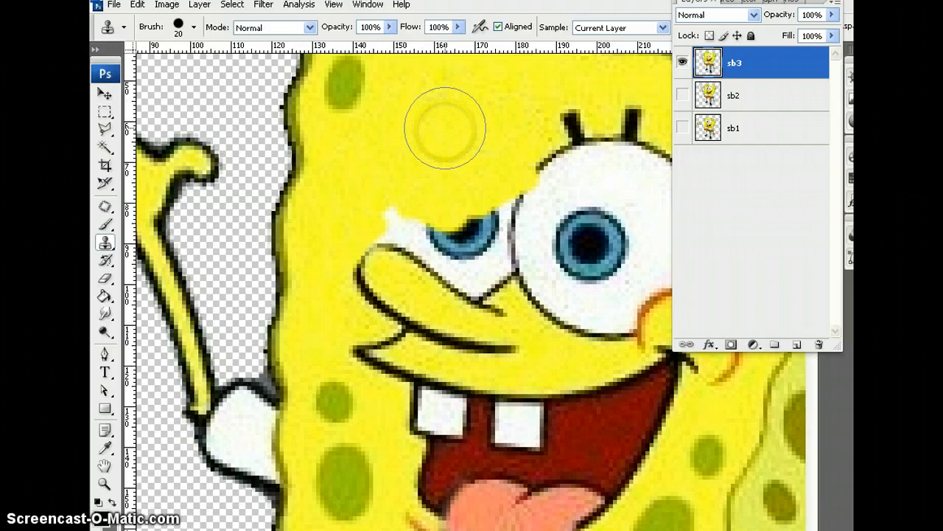
With a 20 px Clone Stamp, cover the rest of that eye's iris and the other eye's iris, upper white and first two eyelashes.
left_click(430, 105, "alt")
mouse_move(511, 184)
left_mouse_down()
mouse_move(547, 190)
mouse_move(589, 164)
left_mouse_up()
left_click_drag(583, 130, 549, 146)
left_click(431, 148, "alt")
mouse_move(541, 109)
left_mouse_down()
mouse_move(614, 137)
mouse_move(595, 194)
mouse_move(611, 200)
mouse_move(552, 211)
mouse_move(520, 188)
left_mouse_up()
mouse_move(502, 92)
left_mouse_down()
mouse_move(492, 218)
mouse_move(456, 228)
mouse_move(406, 202)
mouse_move(381, 202)
mouse_move(454, 187)
mouse_move(436, 176)
mouse_move(486, 172)
mouse_move(358, 183)
left_mouse_up()
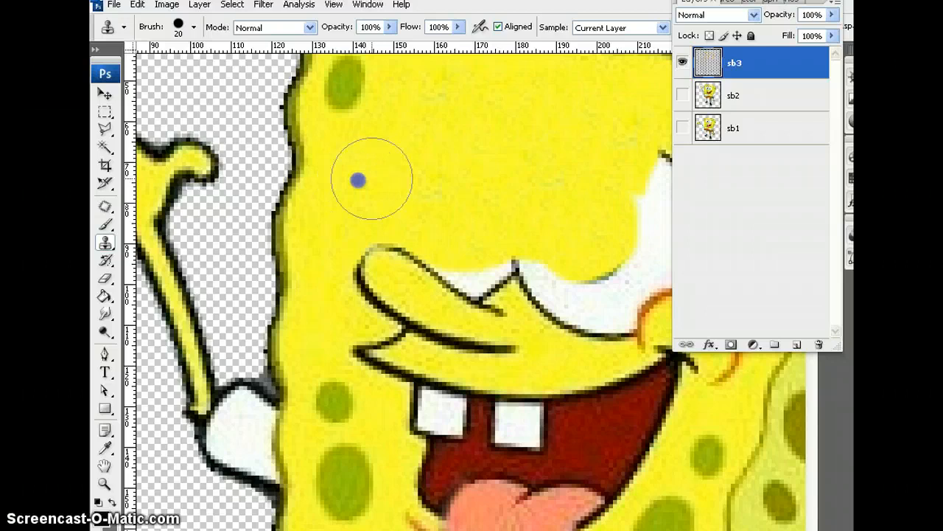
Clone yellow skin over the second eye's remaining outline, eyelash and most of its white up to the cheek.
scroll(404, 292, "right", 3)
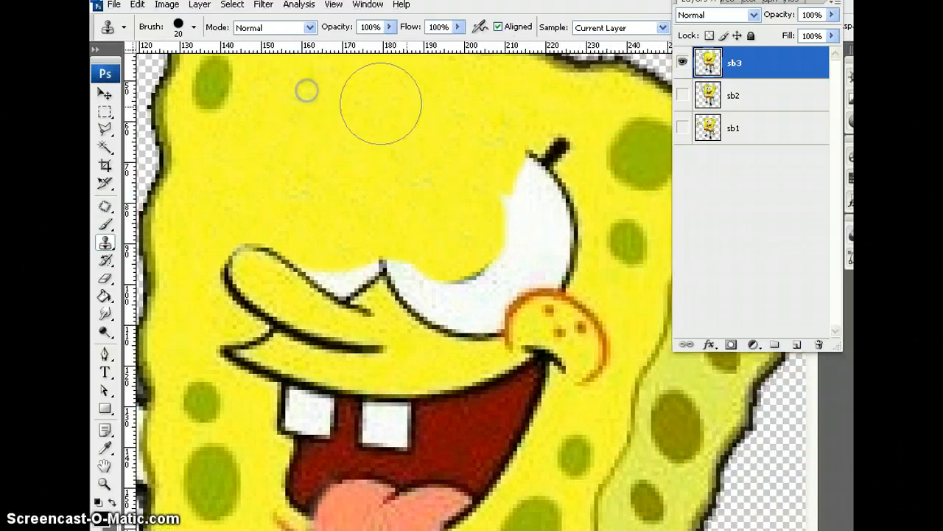
mouse_move(492, 128)
left_mouse_down()
mouse_move(543, 134)
mouse_move(547, 152)
mouse_move(508, 167)
mouse_move(558, 205)
mouse_move(567, 250)
mouse_move(520, 226)
mouse_move(467, 102)
mouse_move(496, 237)
mouse_move(461, 283)
mouse_move(441, 281)
mouse_move(423, 257)
left_mouse_up()
left_click(468, 102, "alt")
left_click(405, 153, "alt")
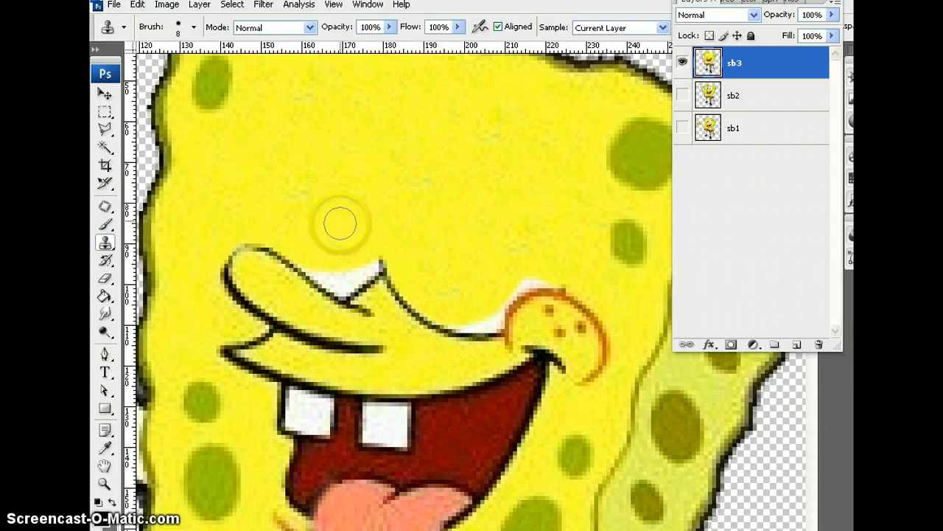
Clean up the leftover white along the nose, lower eye line and cheek with an 8 px Clone Stamp.
left_click(336, 221, "alt")
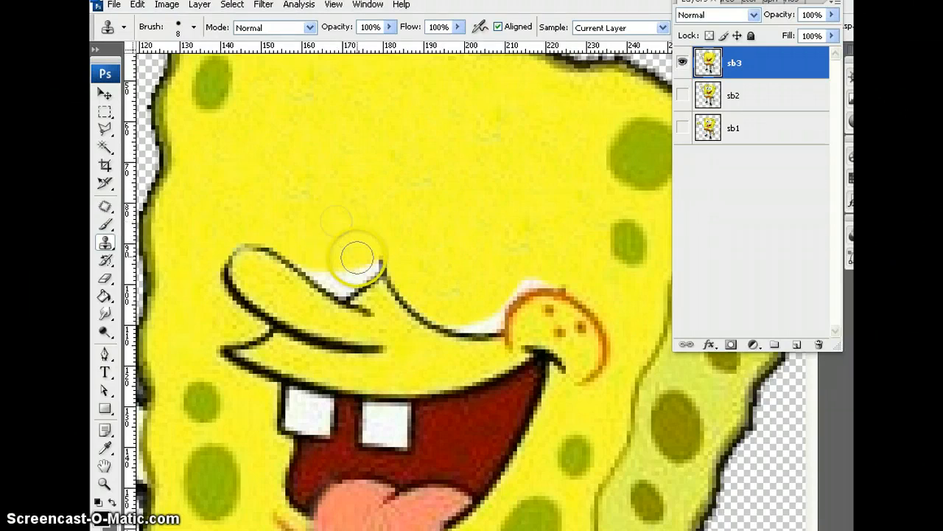
left_click_drag(357, 257, 356, 263)
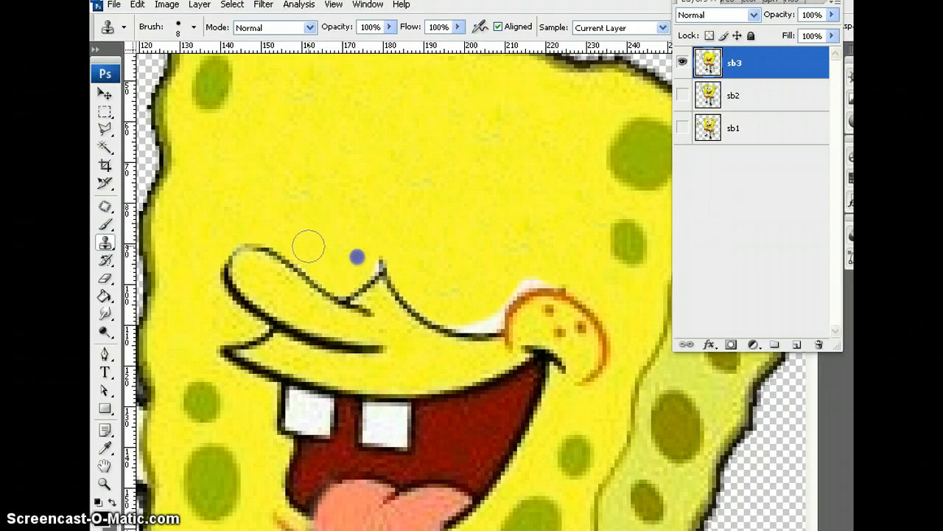
left_click(478, 265, "alt")
left_click_drag(485, 314, 485, 316)
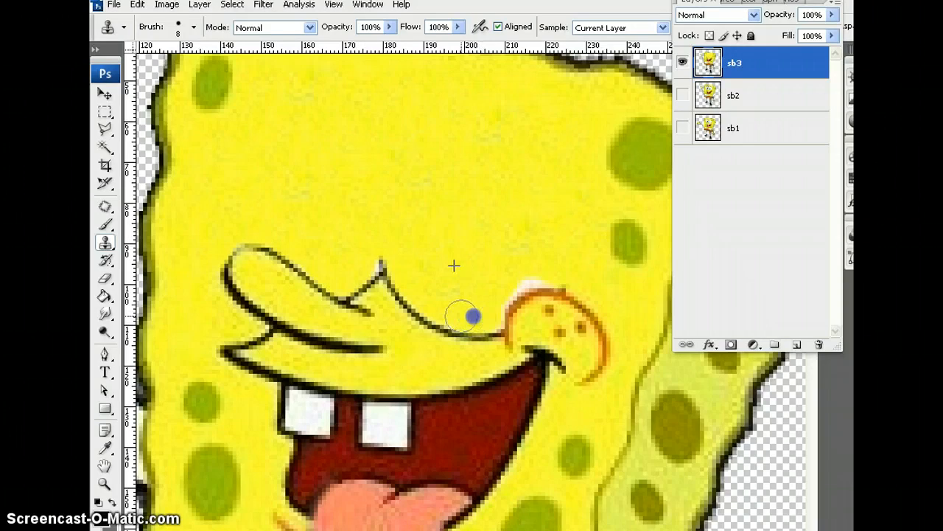
left_click(531, 209, "alt")
left_click(535, 269)
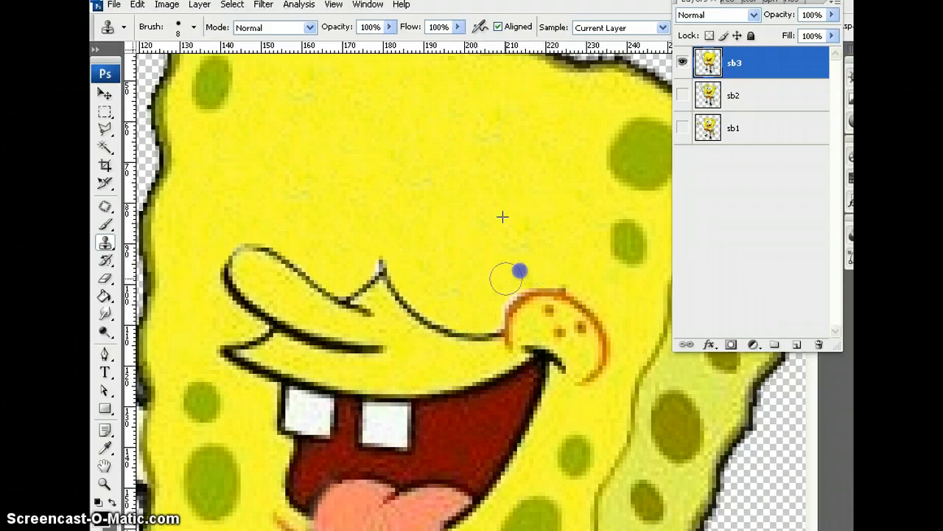
scroll(508, 199, "up", 1)
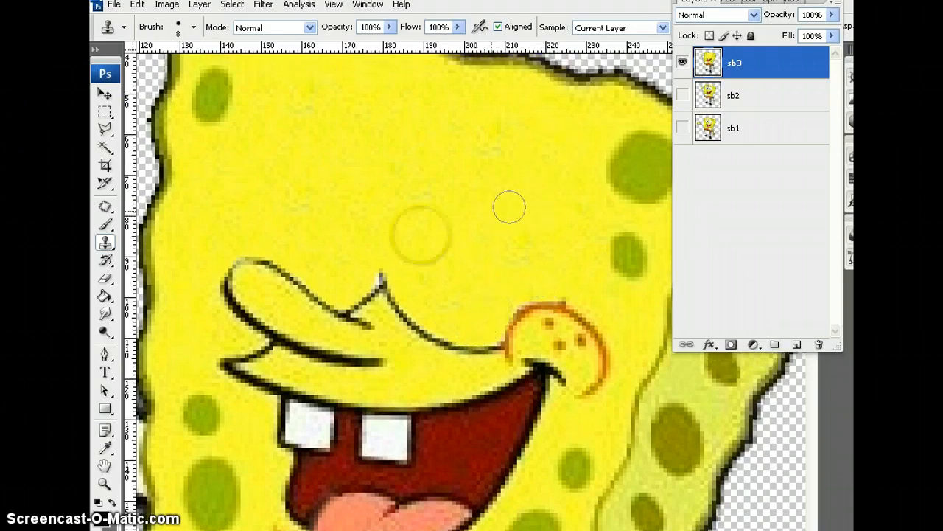
left_click(335, 253, "alt")
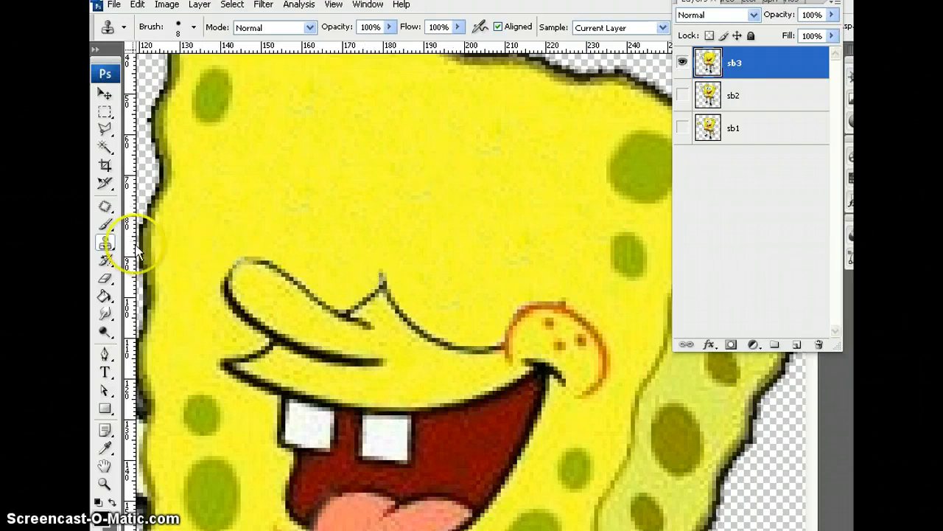
Draw an arched Pen path above the nose as the closed eyelid nearest the raised arm.
left_click(105, 354)
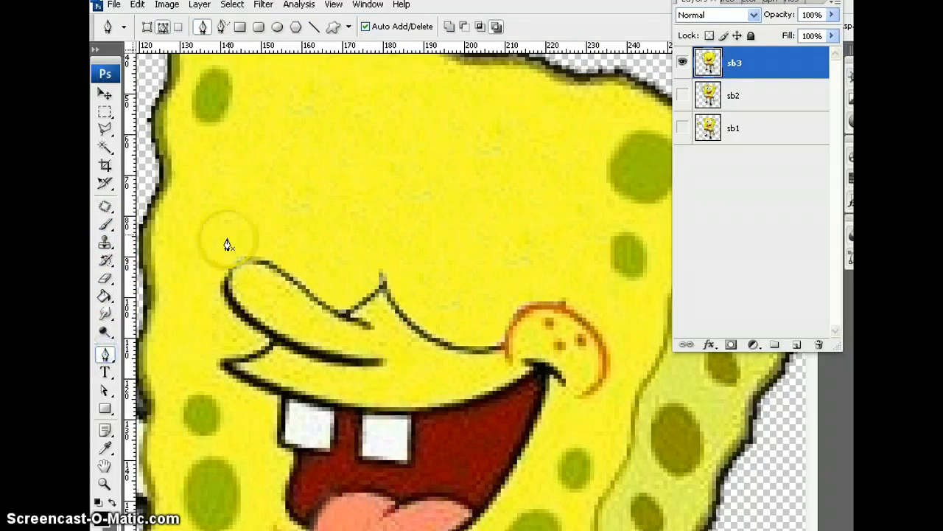
left_click(232, 192)
left_click_drag(375, 219, 387, 260)
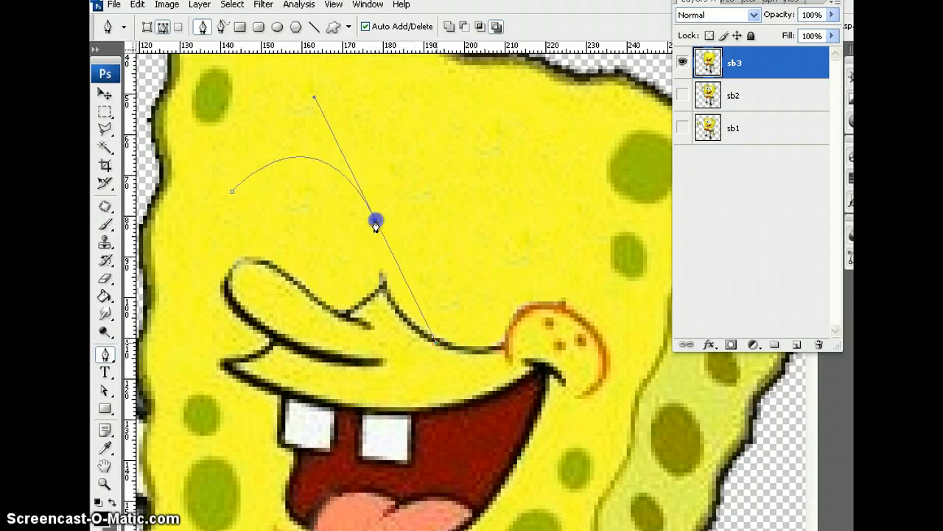
mouse_move(437, 342)
left_mouse_down()
mouse_move(412, 348)
mouse_move(425, 318)
left_mouse_up()
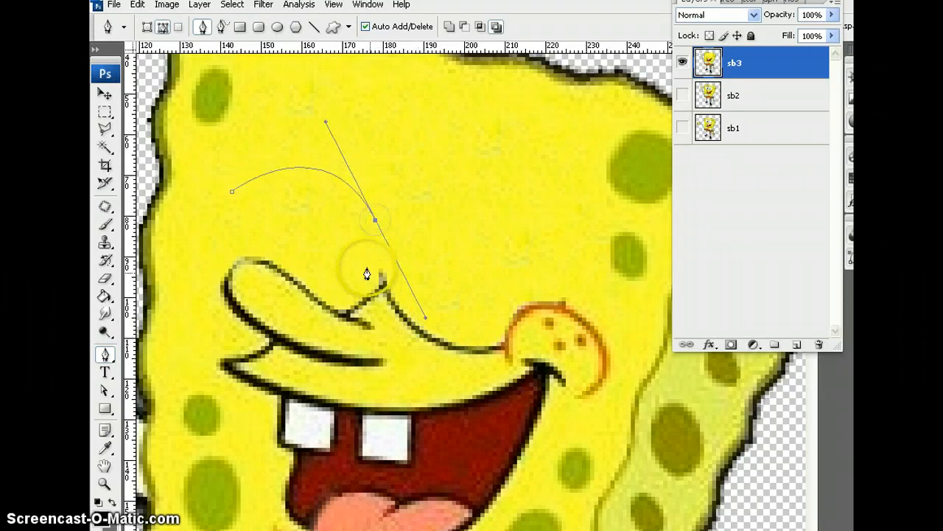
Try stroking the eyelid path with the 2 px Brush and simulated pressure, and undo the stroke.
right_click(307, 175)
left_click(339, 288)
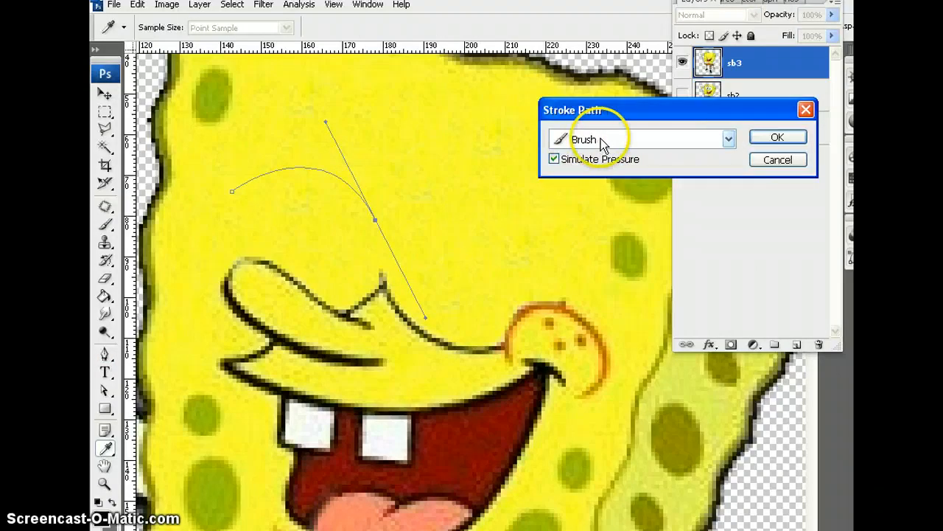
left_click(778, 138)
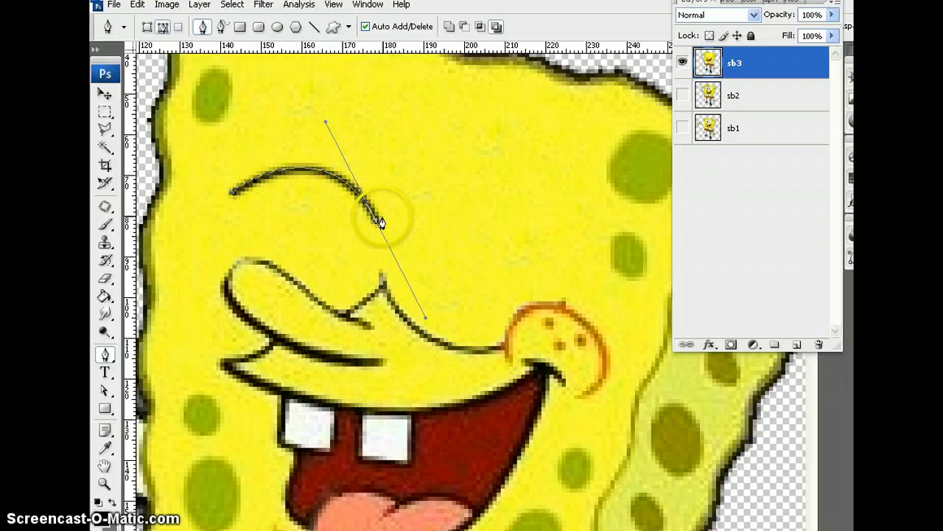
key("ctrl+z")
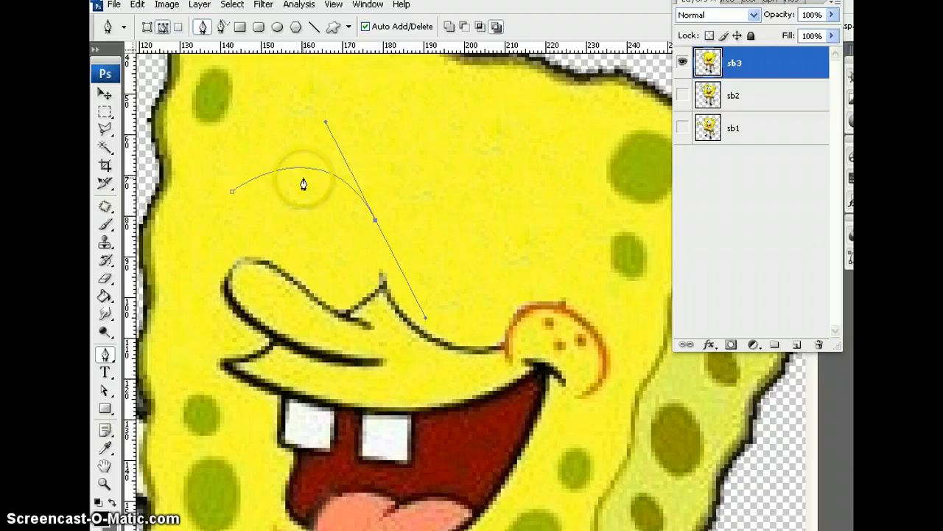
Set the Brush diameter to 1 px and test it with a horizontal line on the forehead, undoing the test line.
left_click(106, 224)
left_click(194, 27)
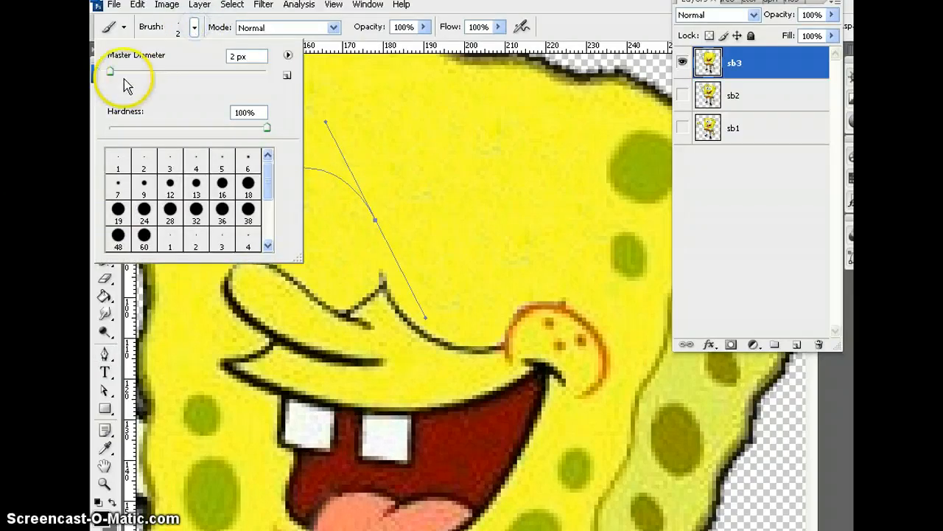
left_click(109, 73)
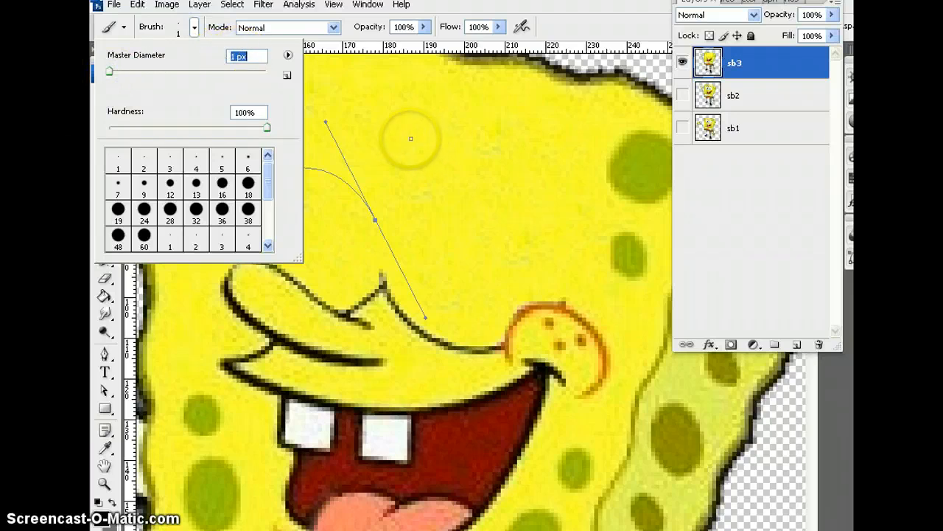
left_click_drag(385, 139, 529, 142)
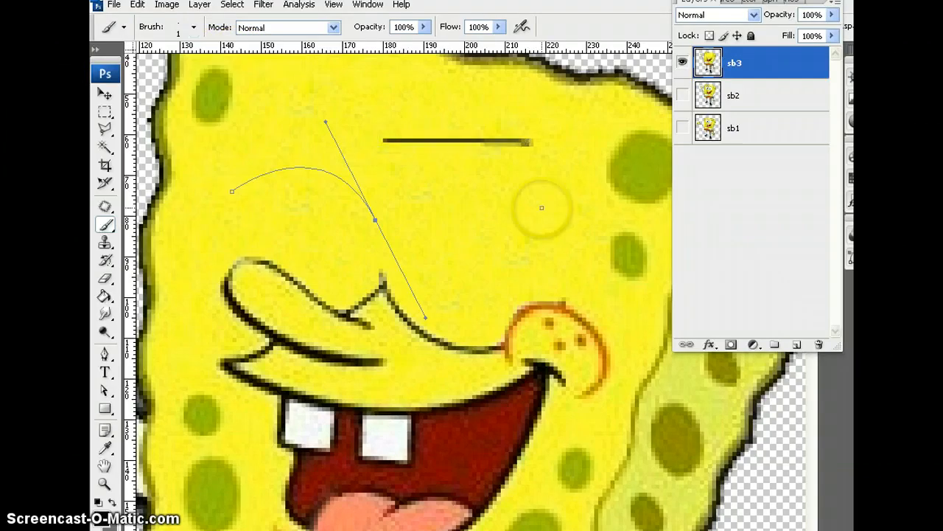
key("ctrl+z")
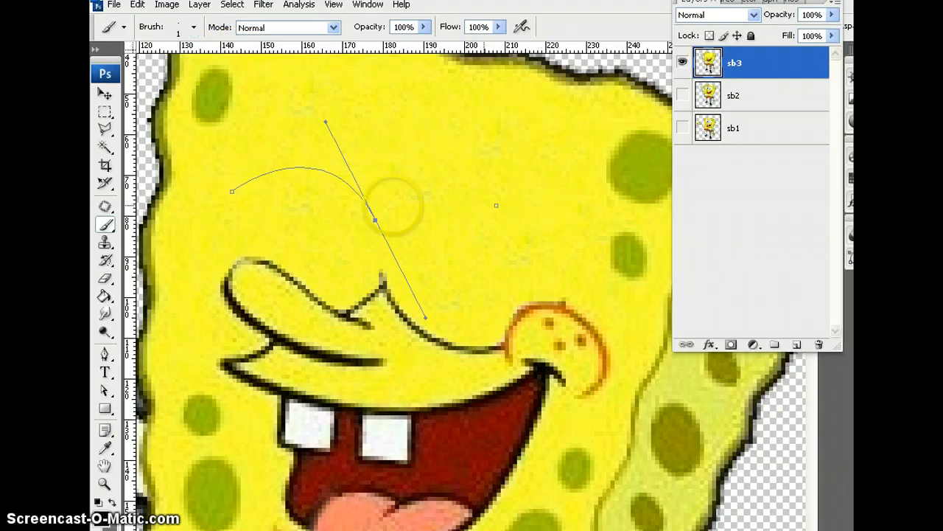
Stroke the eyelid path with the 1 px Brush and simulated pressure, and hide the path to check the line.
left_click(105, 354)
right_click(296, 171)
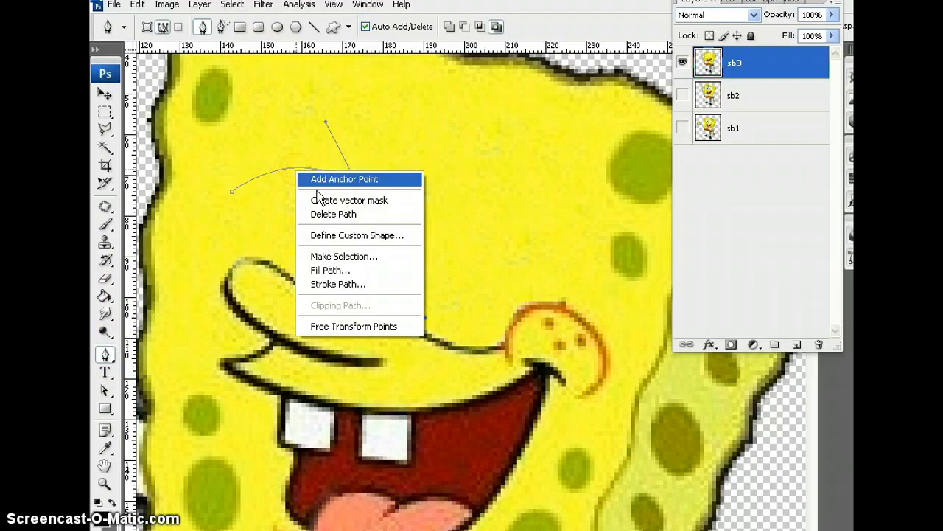
left_click(335, 286)
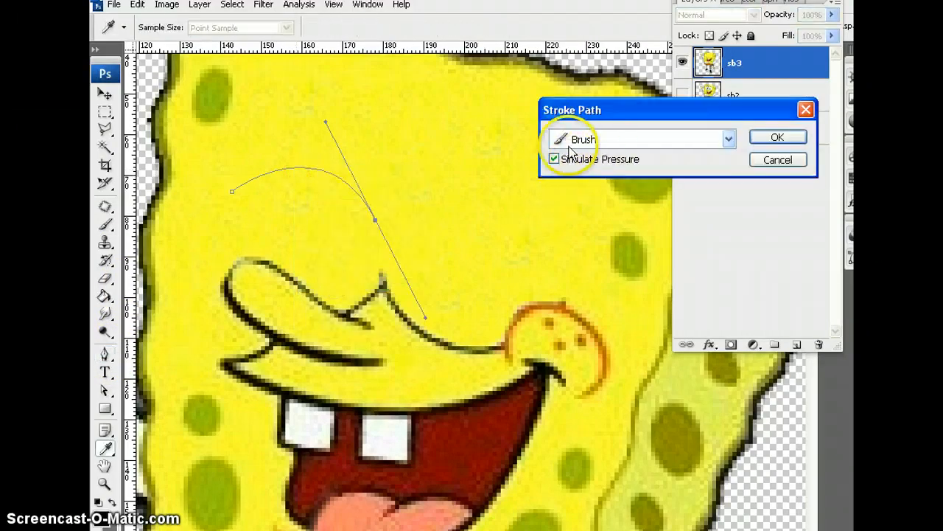
left_click(776, 137)
left_click(106, 97)
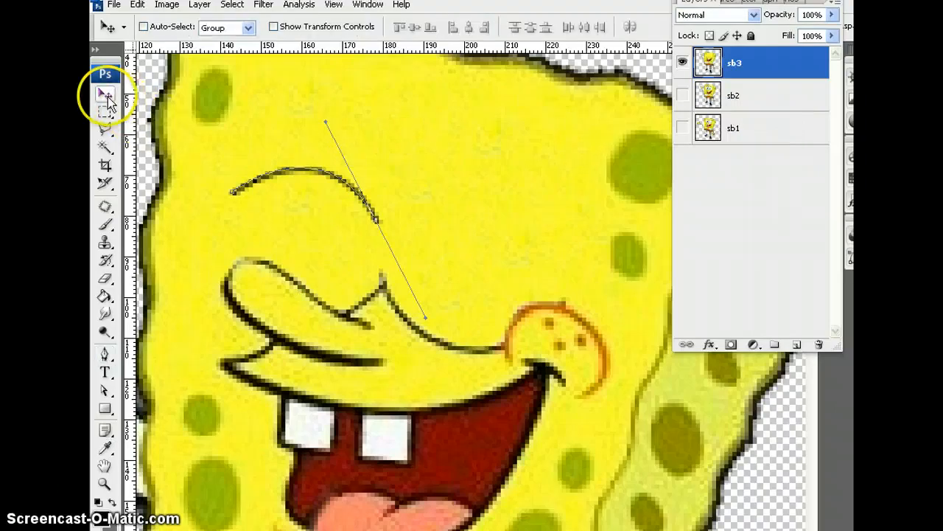
key("ctrl+h")
key("ctrl+h")
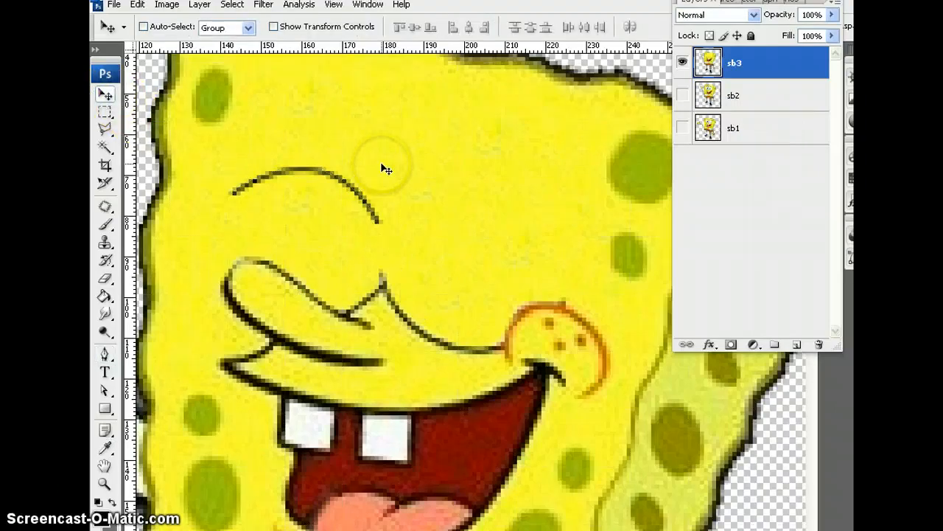
Draw a second arched Pen path for the other closed eyelid, from the first arc's inner end to above the cheek.
left_click(106, 355)
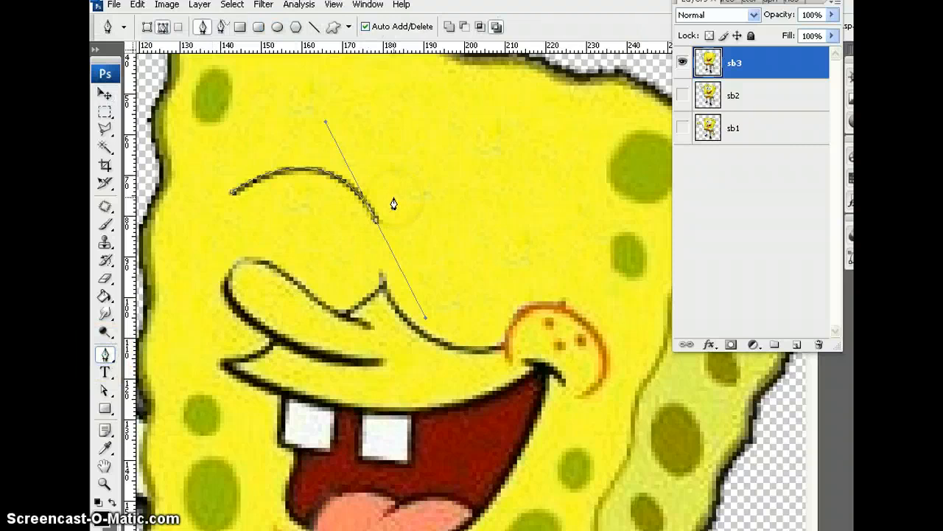
key("ctrl+h")
key("ctrl+h")
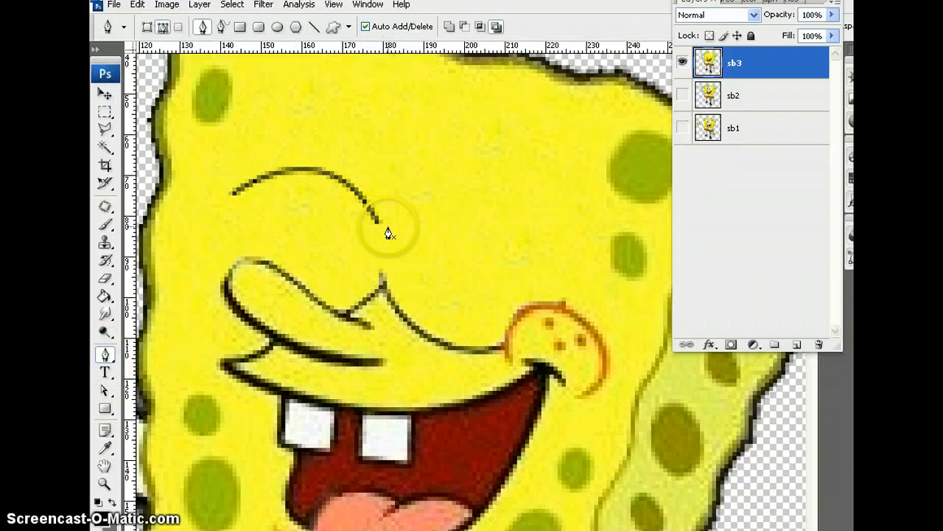
left_click(386, 226)
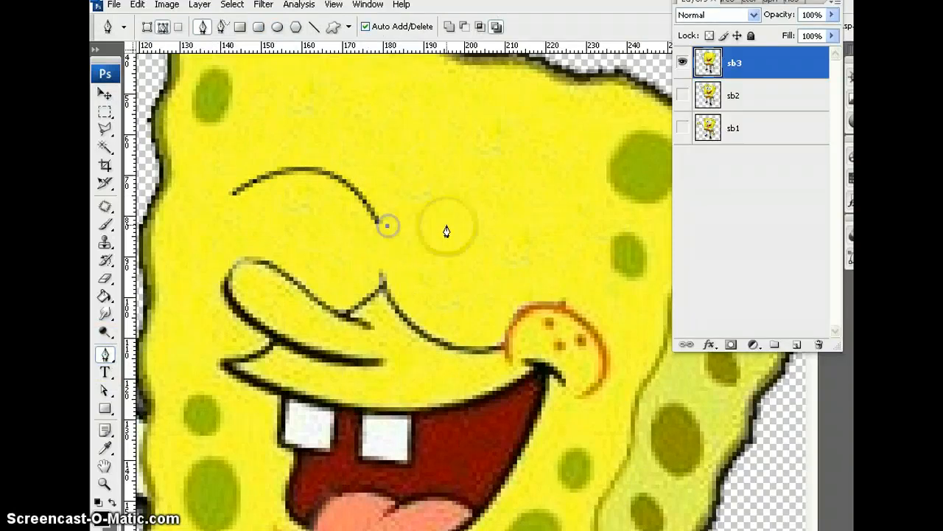
left_click(552, 253)
mouse_move(557, 368)
left_mouse_down()
mouse_move(601, 393)
mouse_move(578, 405)
left_mouse_up()
Stroke the second eyelid path with the 1 px Brush and simulated pressure, and hide the path.
right_click(486, 181)
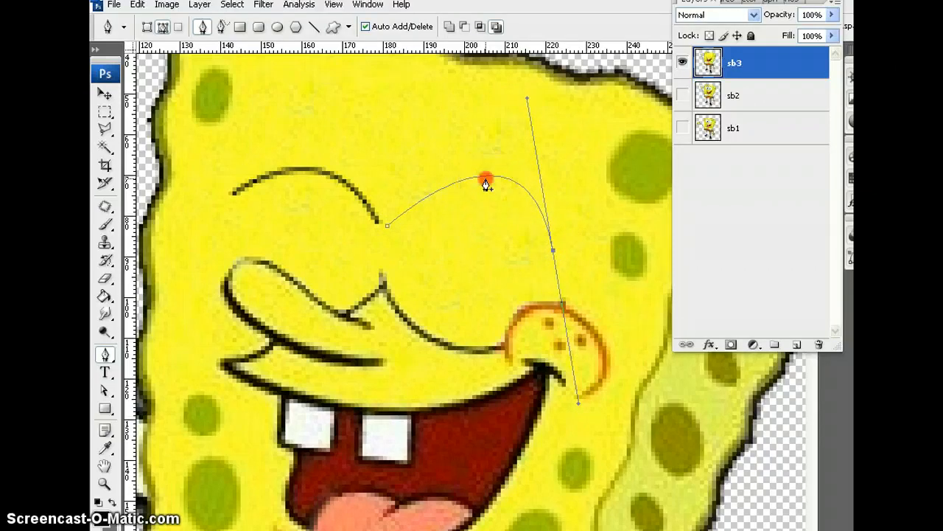
left_click(510, 293)
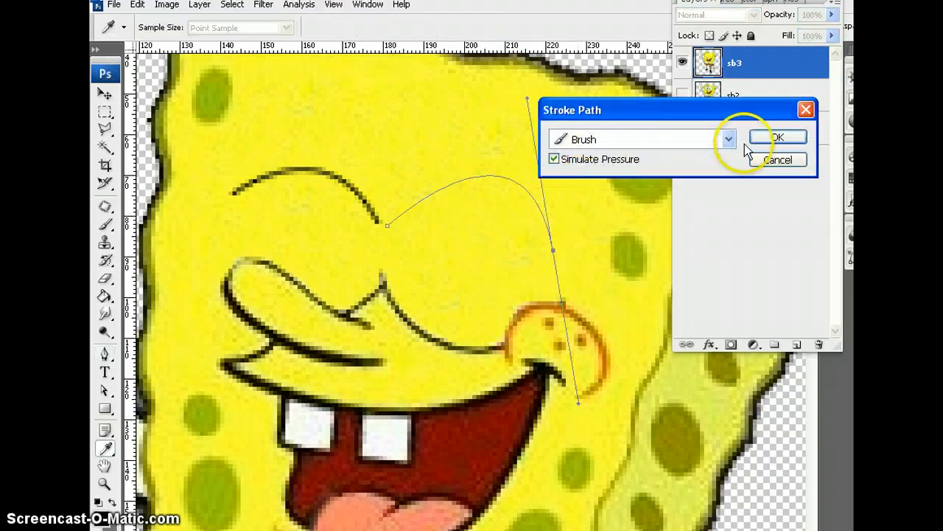
left_click(779, 135)
left_click(105, 93)
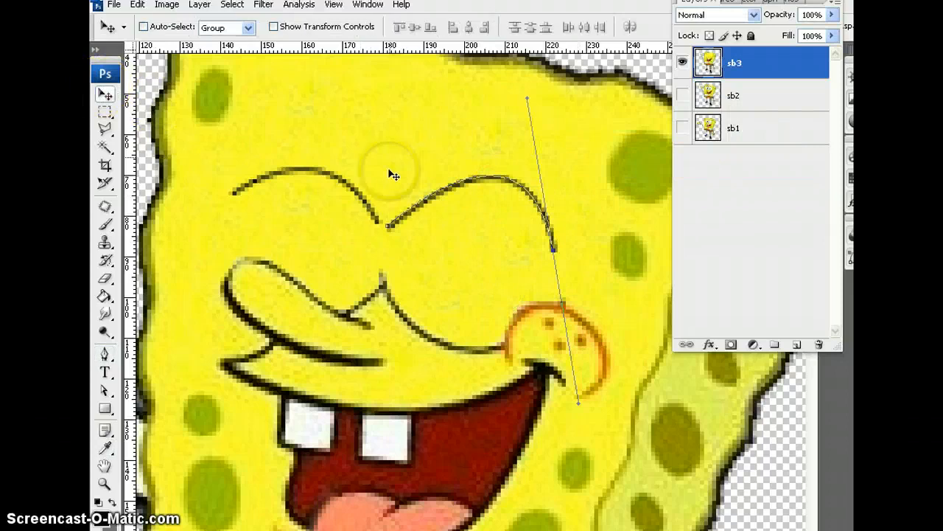
key("ctrl+h")
key("ctrl+h")
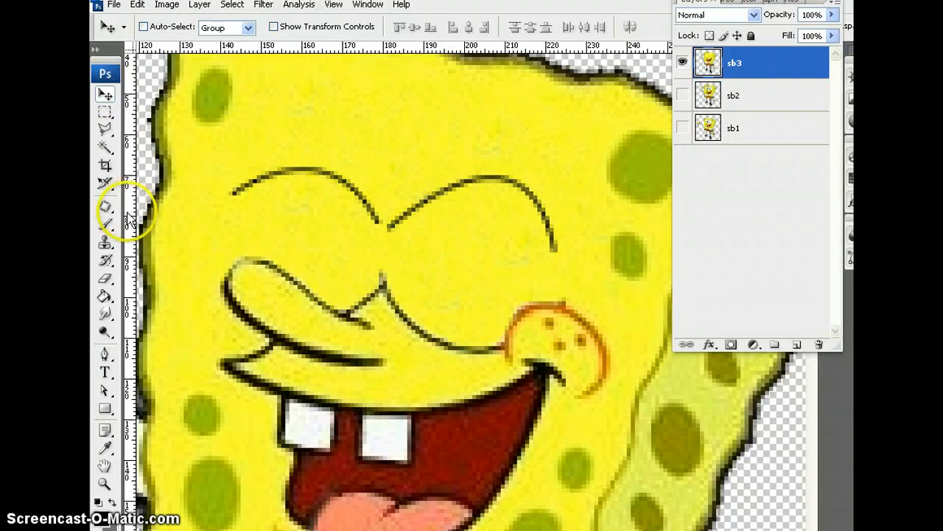
Paint three short eyelashes above each closed eyelid and a small curved crease below each, using the 1 px Brush.
left_click(106, 223)
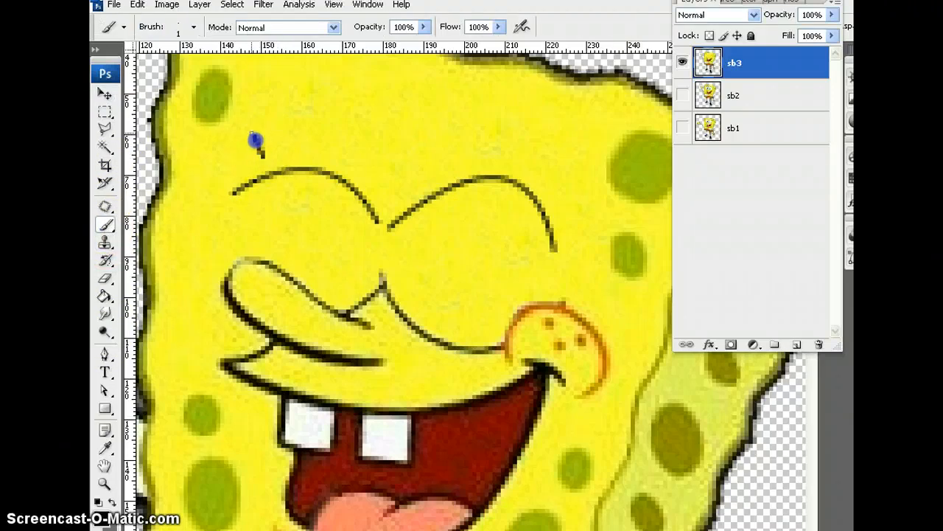
mouse_move(308, 129)
left_mouse_down()
mouse_move(307, 137)
mouse_move(358, 136)
left_mouse_up()
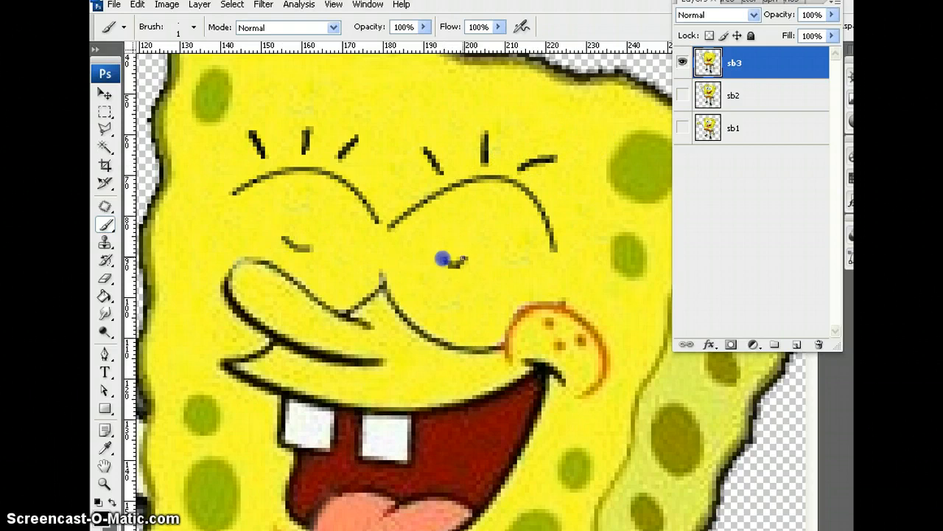
key("ctrl+0")
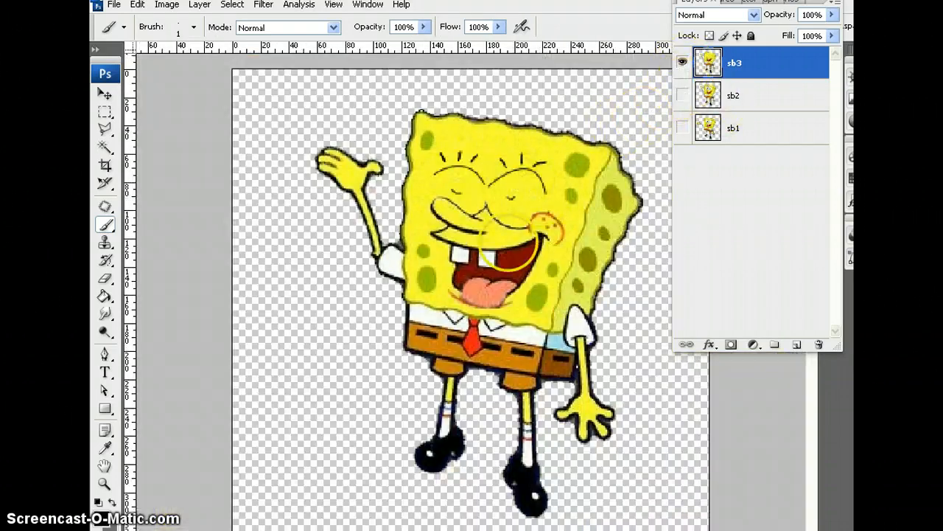
Compare the poses on sb1, sb2 and sb3 by showing the layers in turn, and leave all three layers visible.
left_click(682, 63)
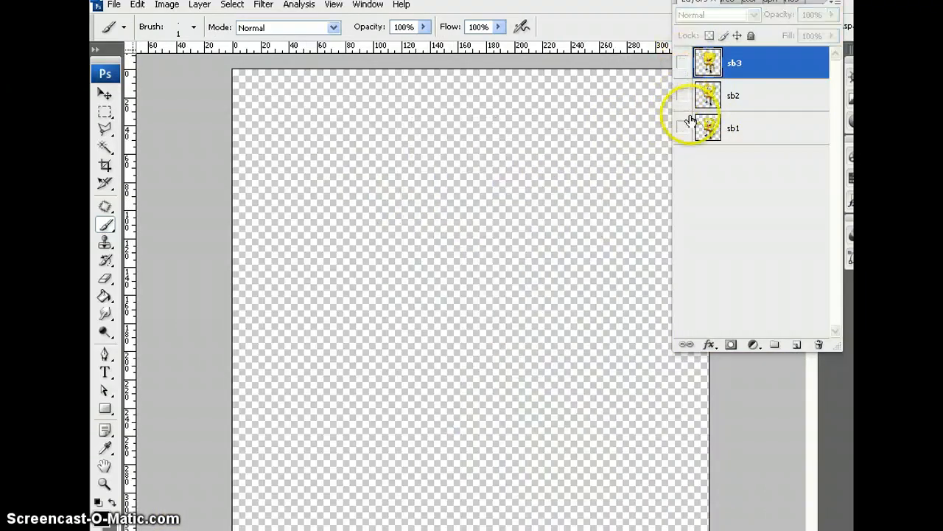
left_click(682, 130)
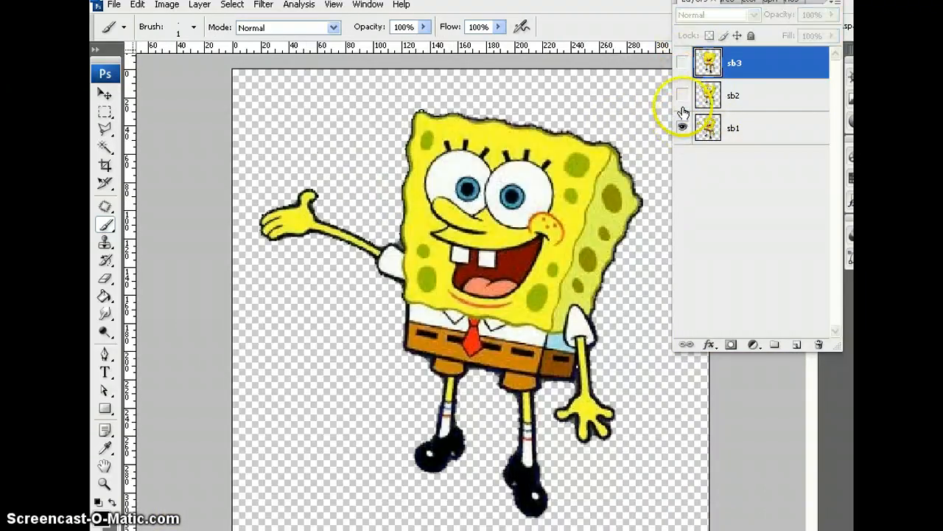
left_click(683, 96)
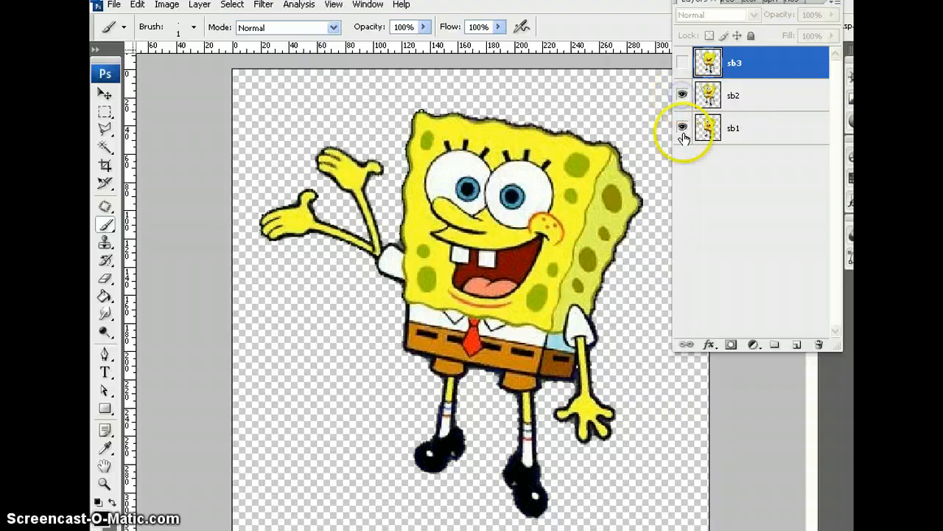
left_click(683, 133)
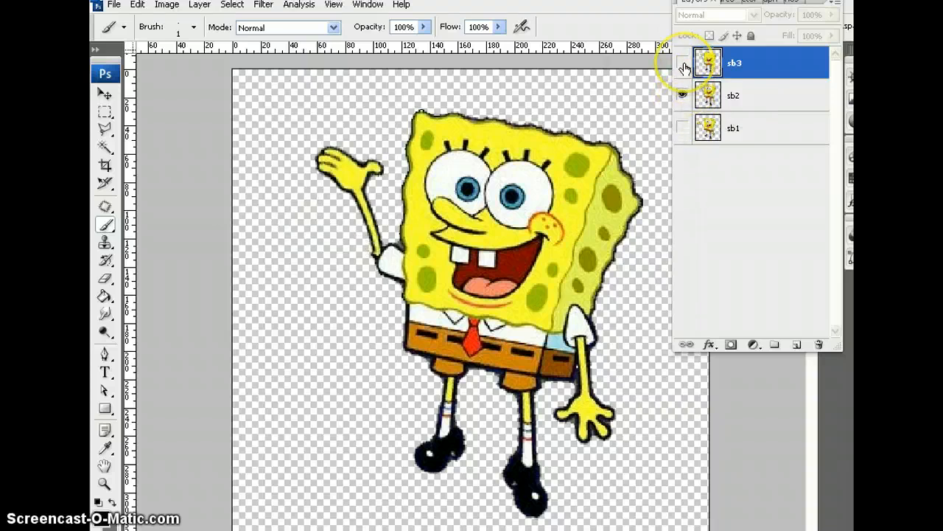
left_click(683, 63)
left_click(683, 96)
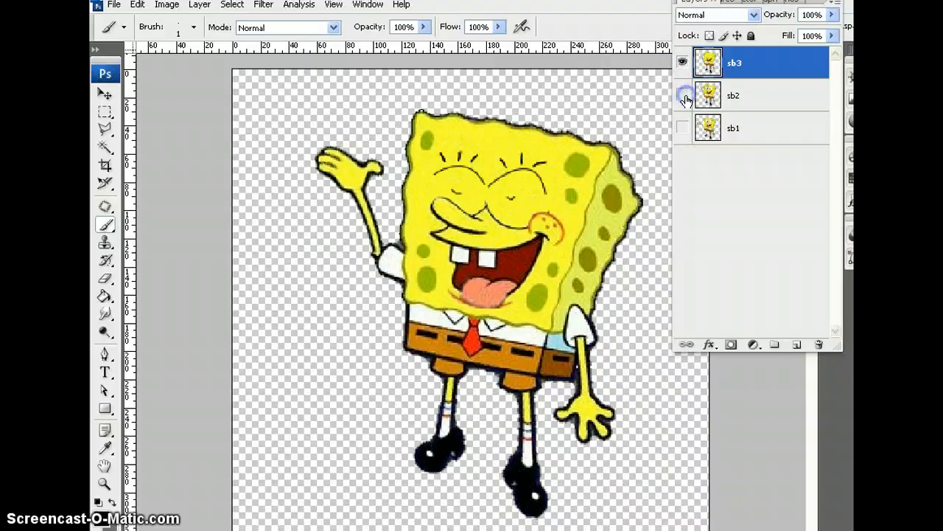
left_click(683, 64)
left_click(683, 63)
left_click(683, 95)
left_click(683, 128)
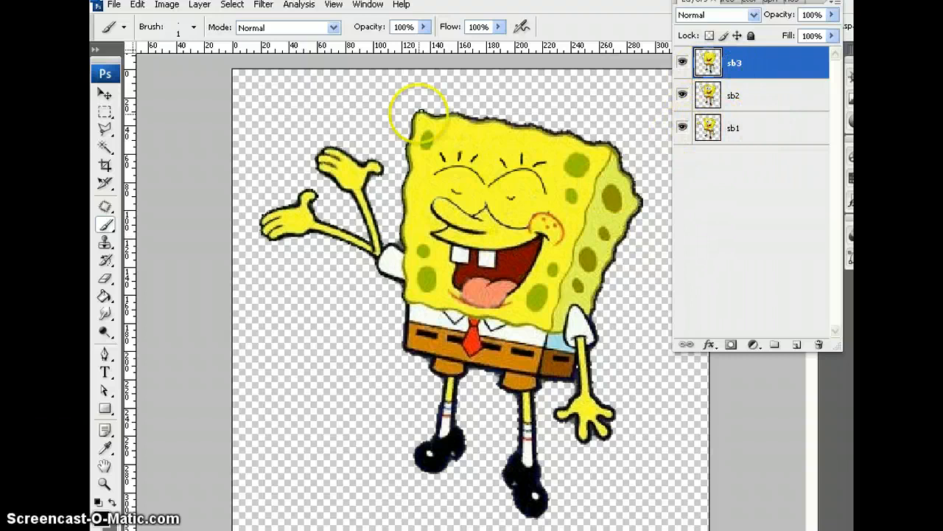
Open the frame animation timeline and make the first frame show only the sb1 layer, with sb1 selected.
left_click(367, 6)
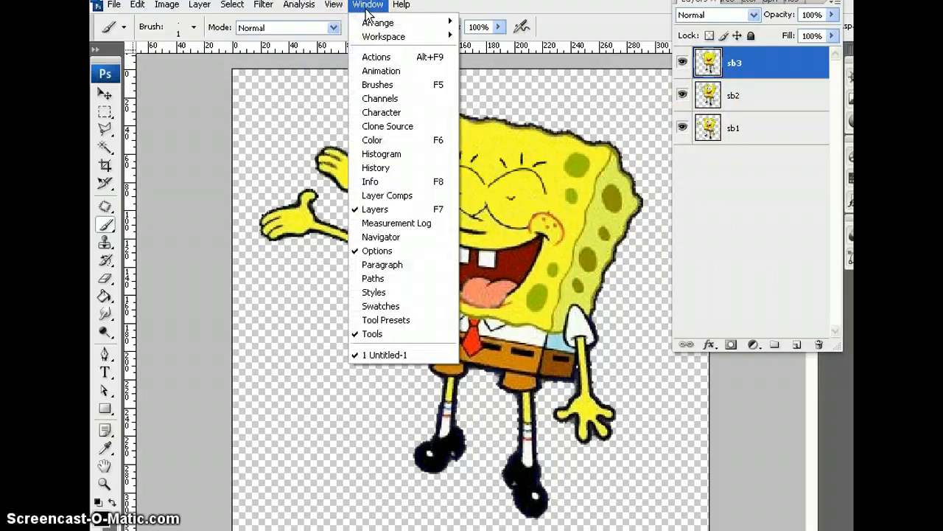
left_click(378, 71)
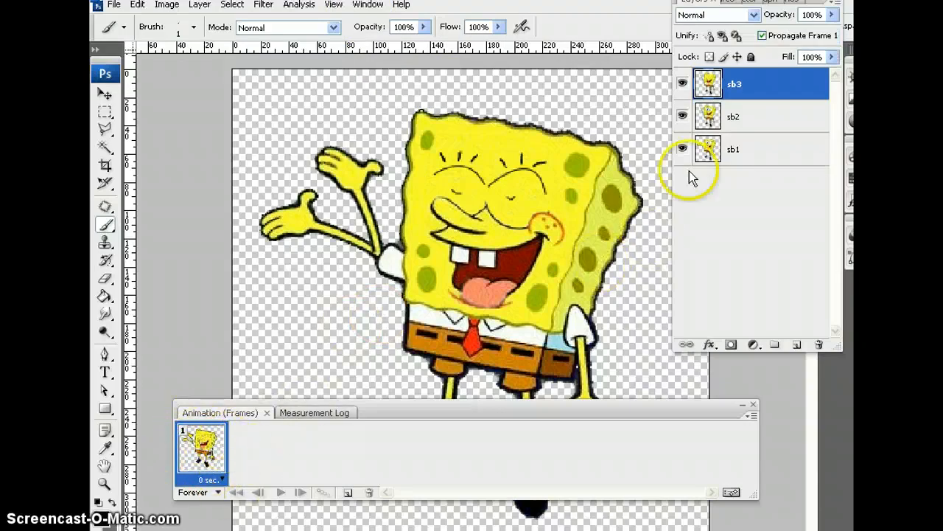
left_click(683, 83)
left_click(682, 116)
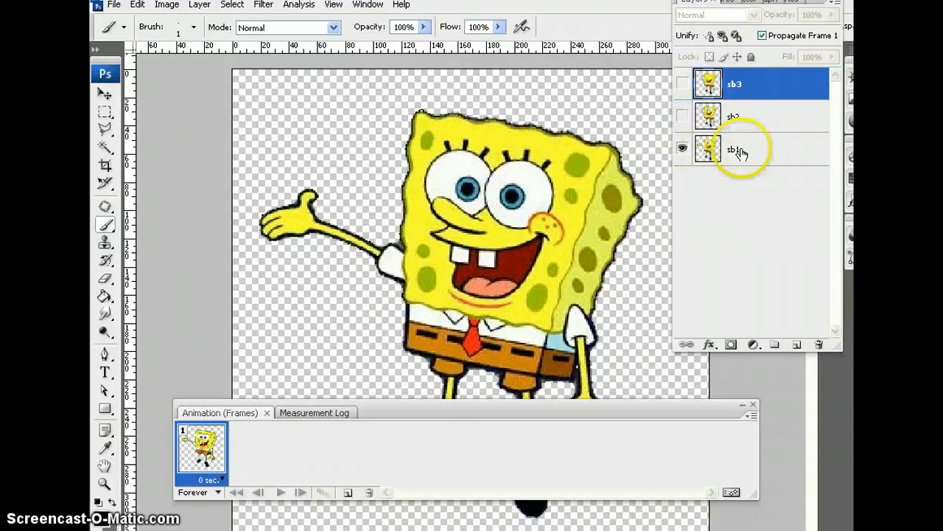
left_click(741, 151)
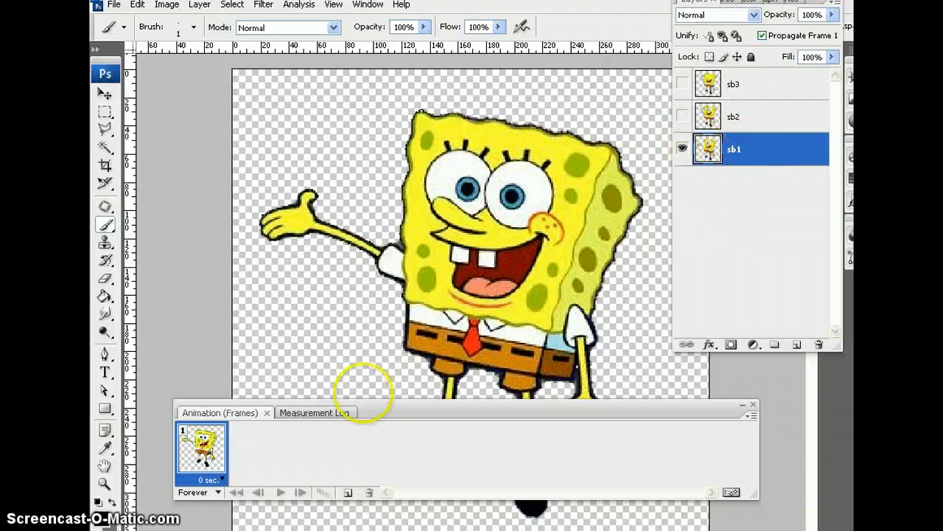
Add a second animation frame that shows only the sb2 layer.
left_click(348, 493)
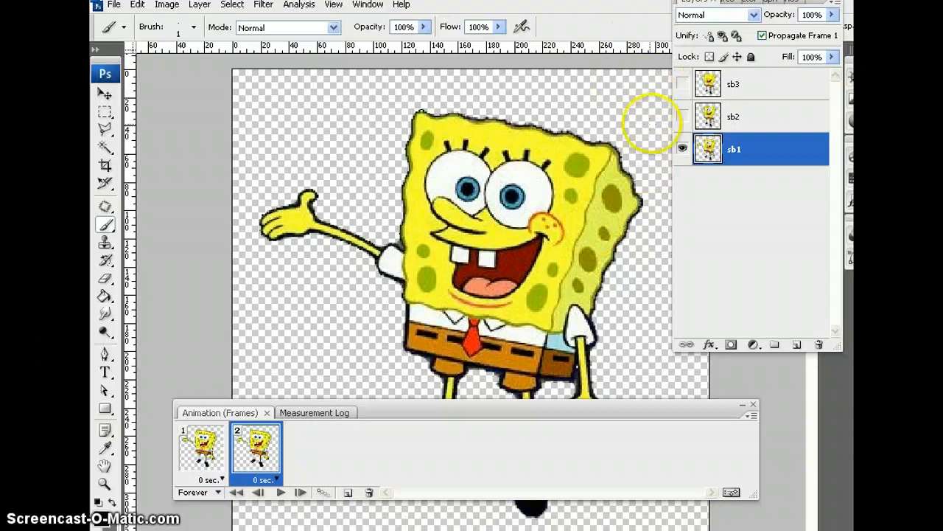
left_click(683, 116)
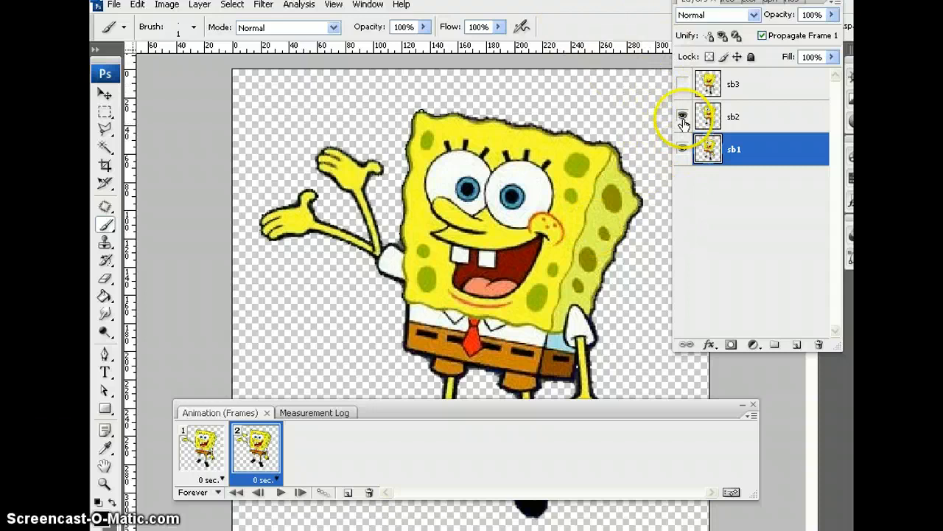
left_click(683, 150)
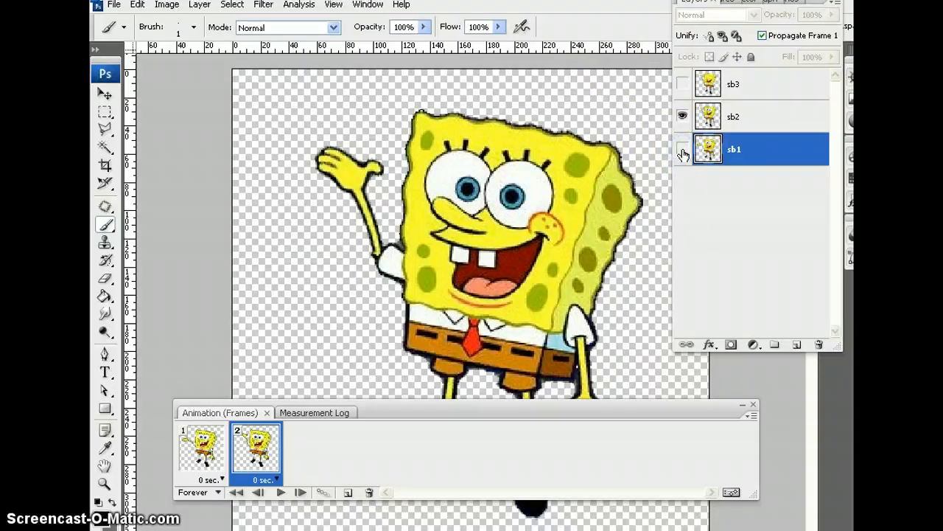
Add a third animation frame that shows only the sb3 layer, and briefly play the animation.
left_click(349, 493)
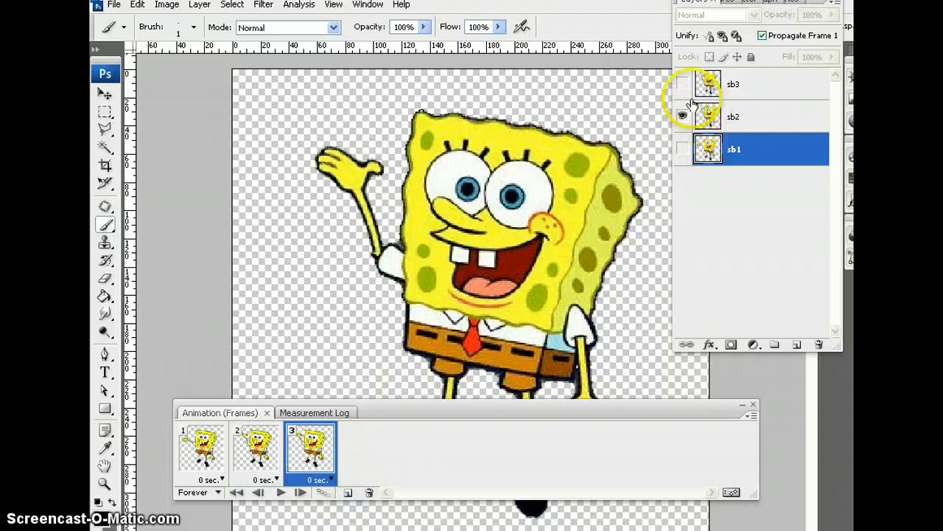
left_click(682, 85)
left_click(682, 117)
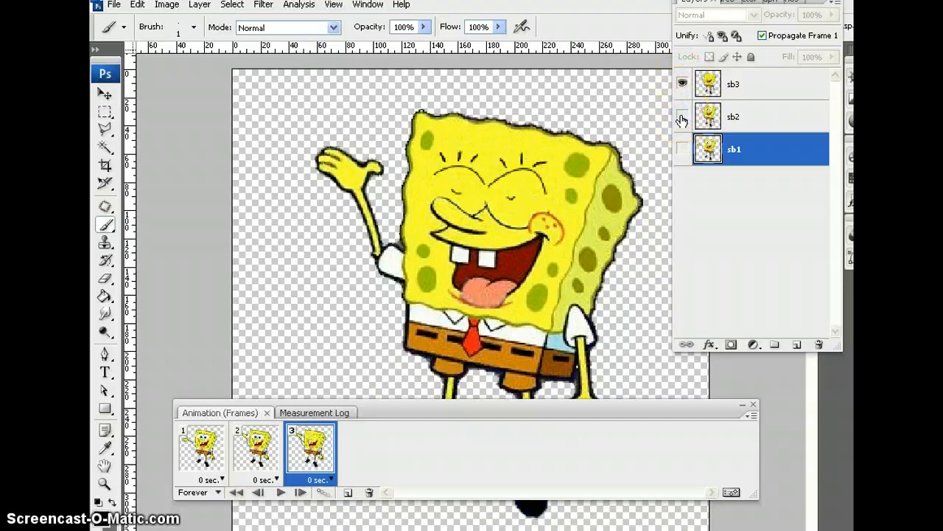
left_click(381, 362)
left_click(281, 493)
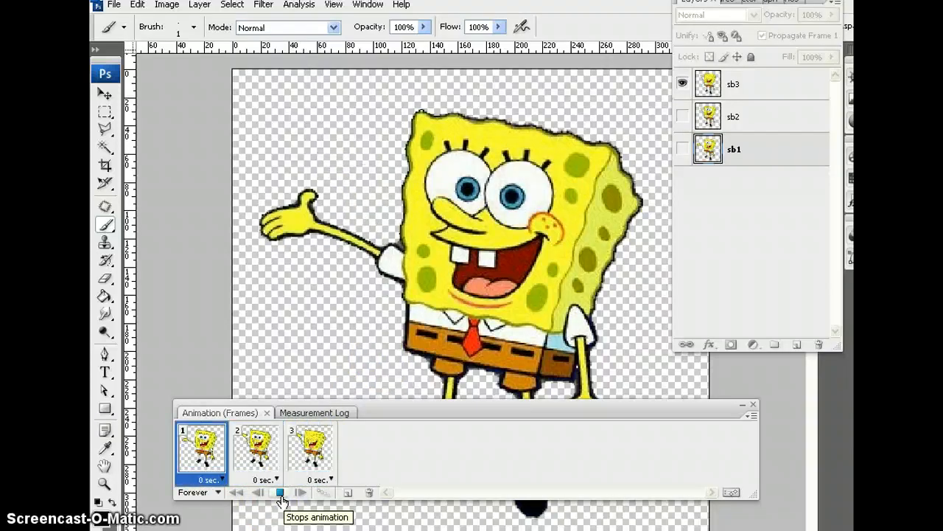
left_click(281, 494)
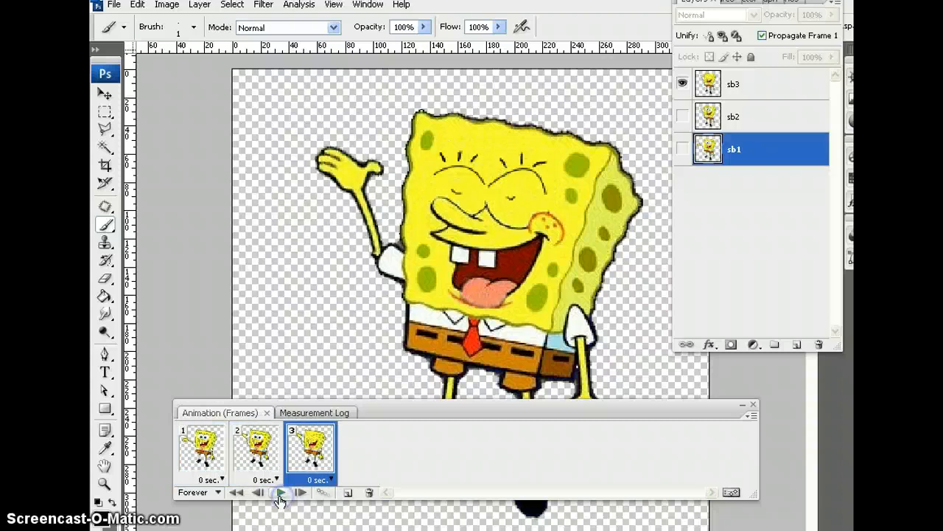
Set the delay of all three frames to 0.2 seconds and play the animation to check the timing.
left_click(223, 483)
left_click(221, 350)
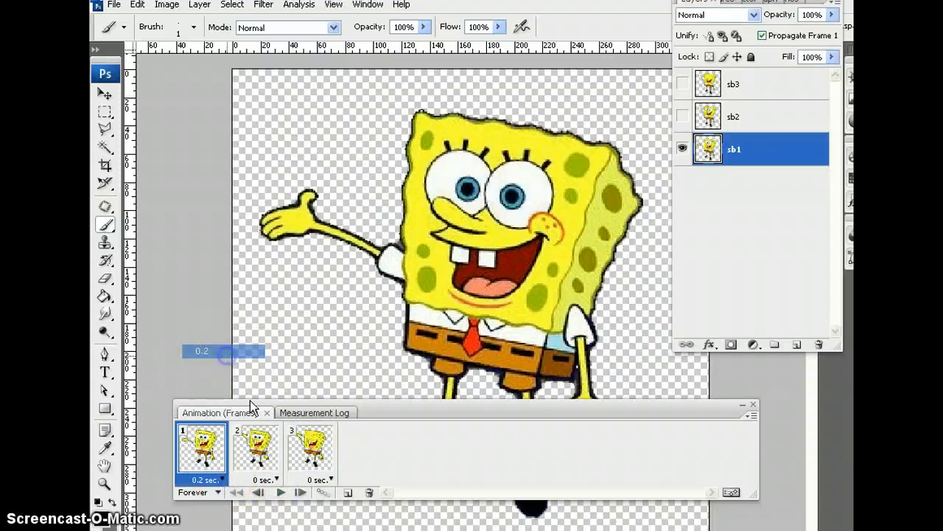
left_click(278, 482)
left_click(251, 351)
left_click(334, 479)
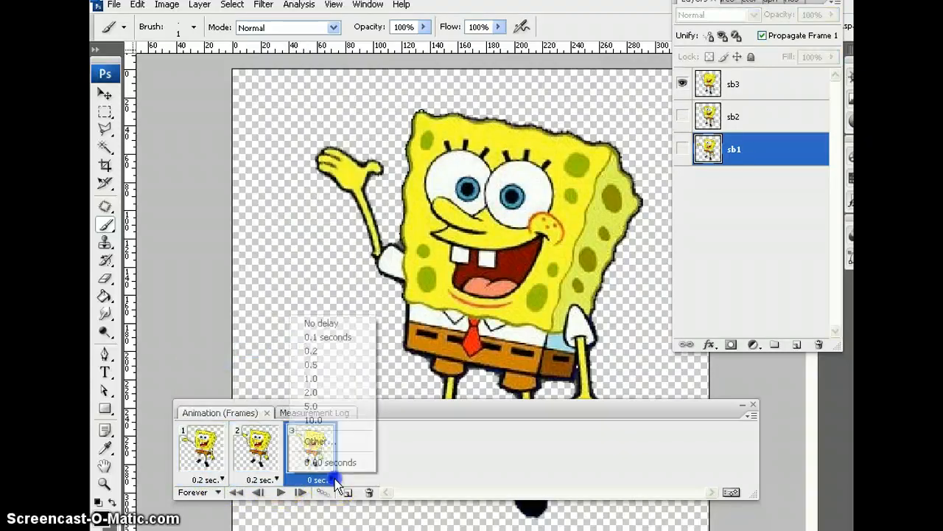
left_click(333, 352)
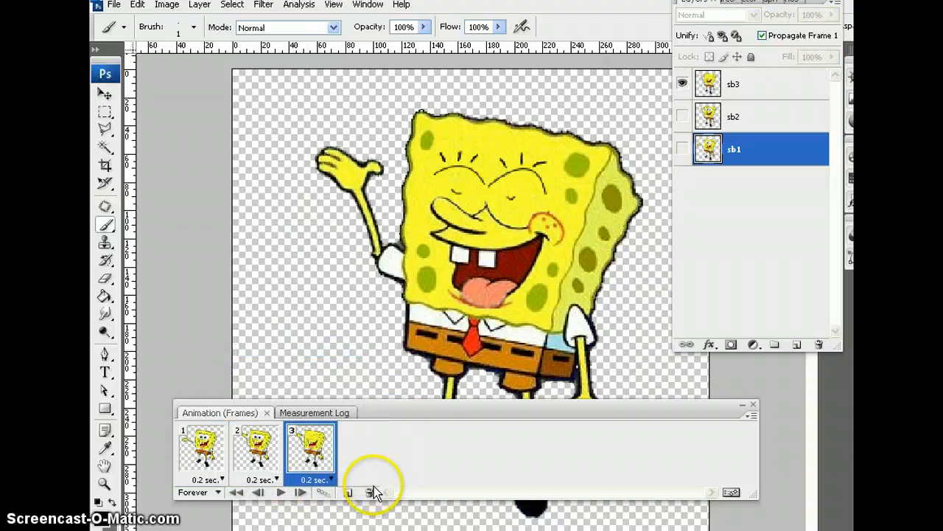
left_click(281, 493)
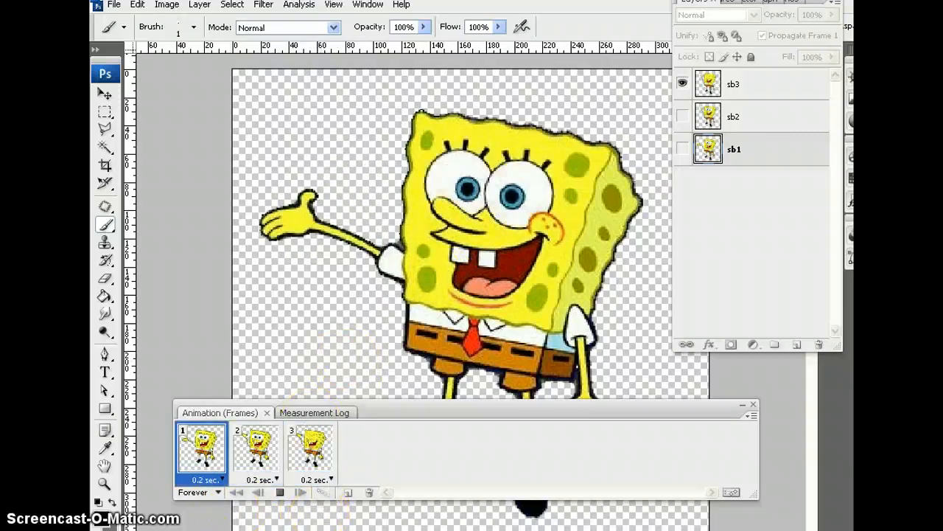
left_click(280, 492)
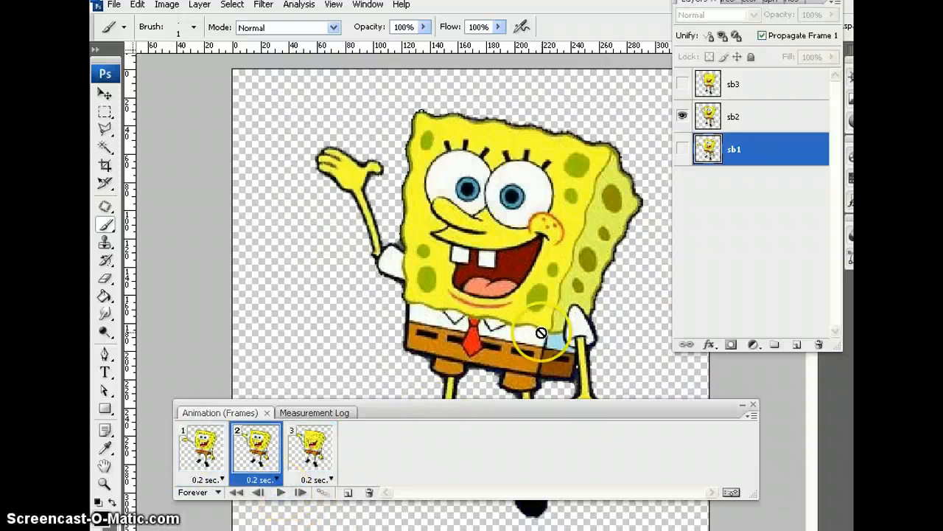
Try to add a red Solid Color fill layer above sb1 in the first animation frame.
key("ctrl+minus")
key("ctrl+minus")
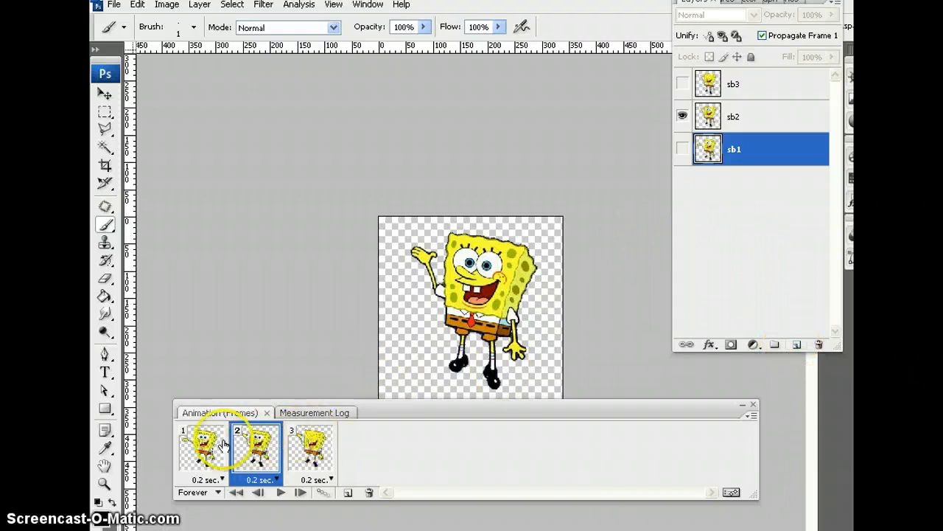
left_click(184, 464)
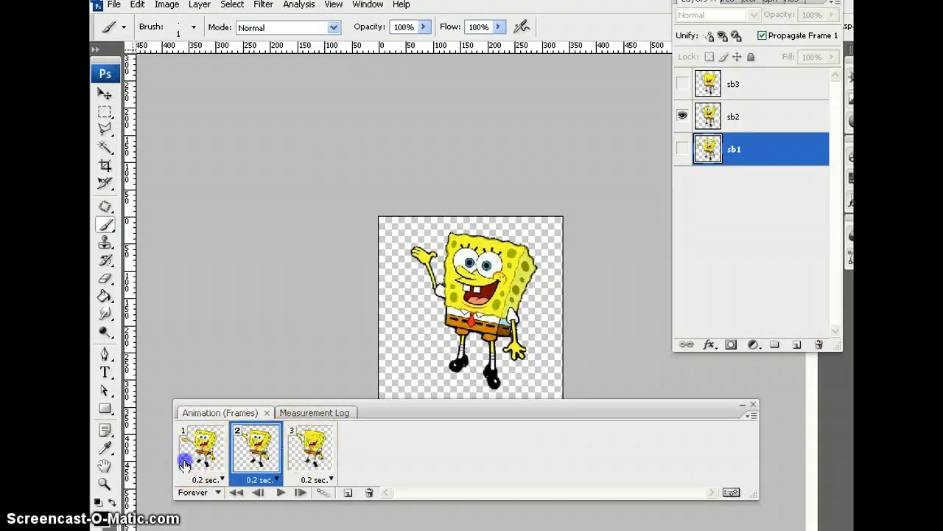
left_click(797, 345)
left_click_drag(769, 150, 818, 344)
left_click(750, 347)
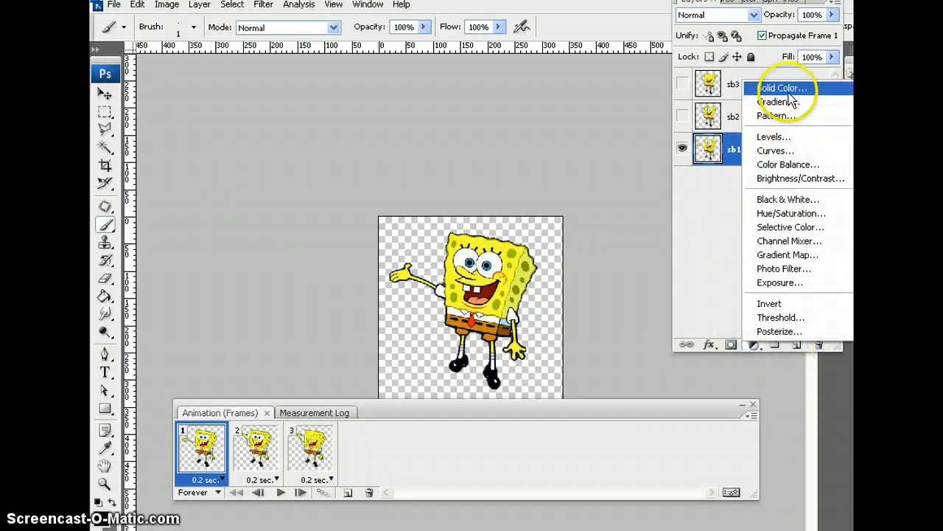
left_click(781, 88)
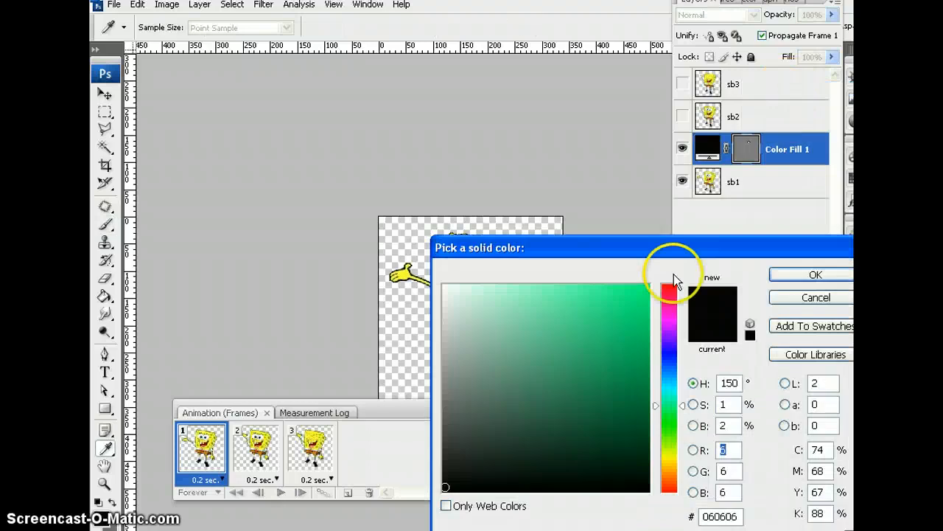
left_click(673, 490)
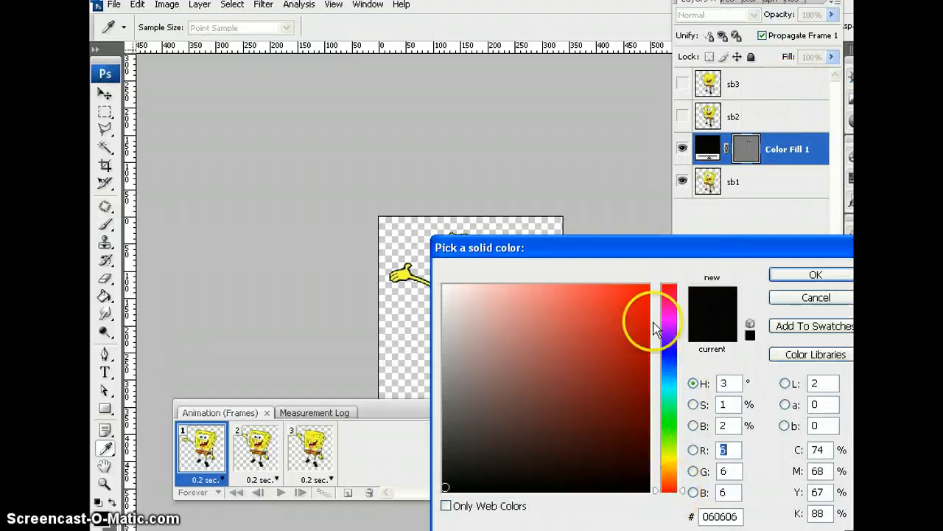
left_click(647, 286)
left_click(782, 276)
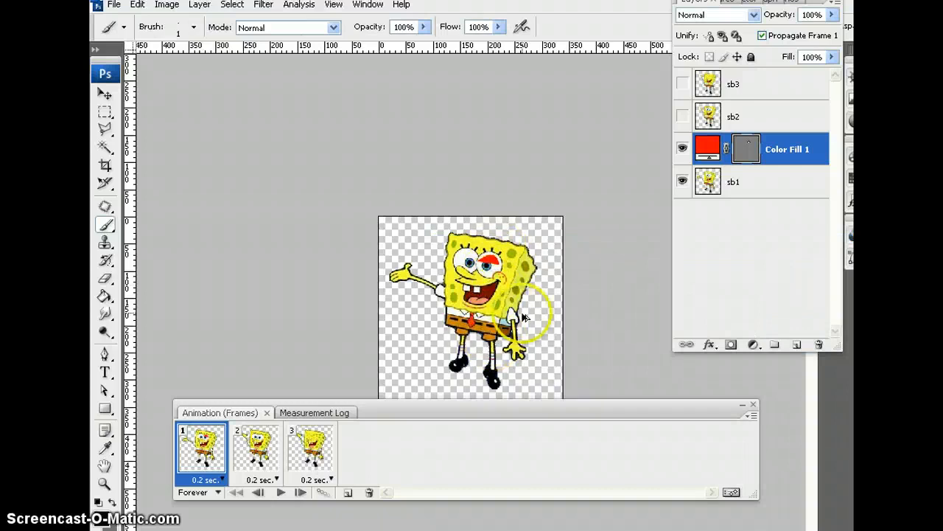
key("Delete")
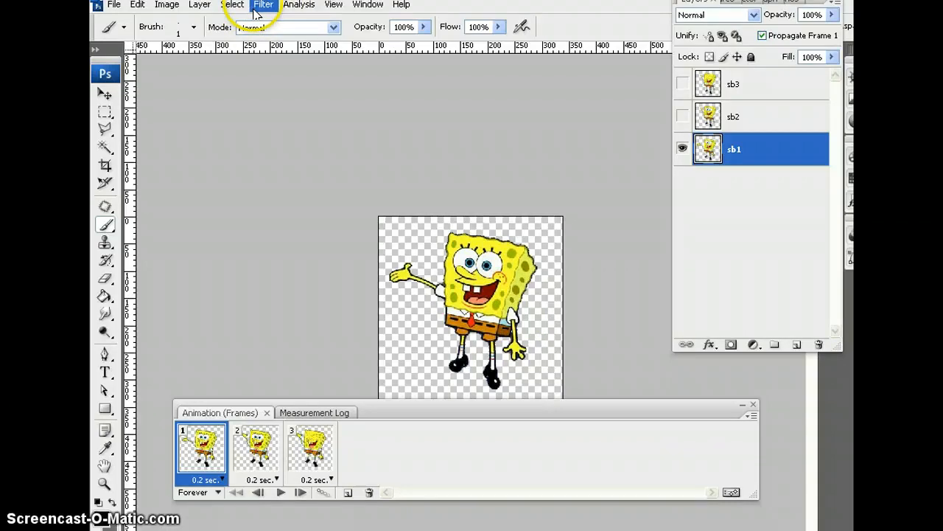
left_click(333, 4)
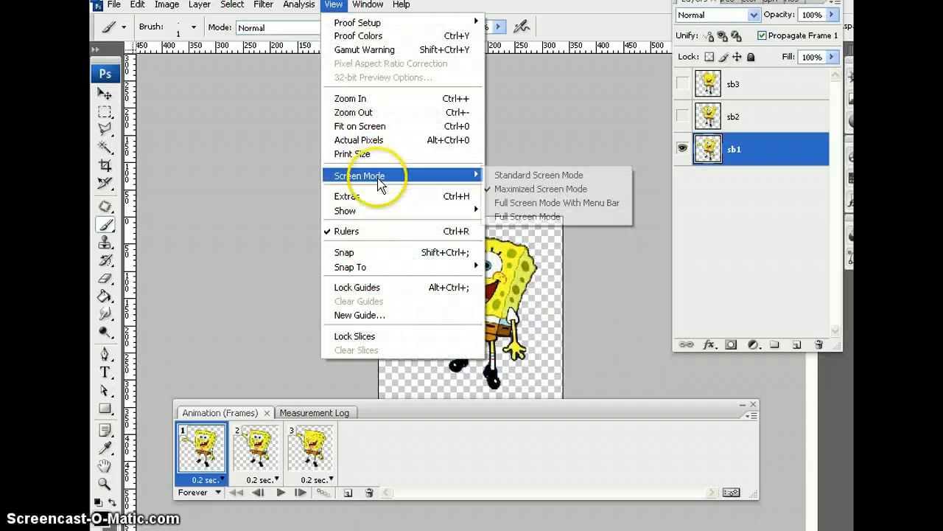
mouse_move(380, 214)
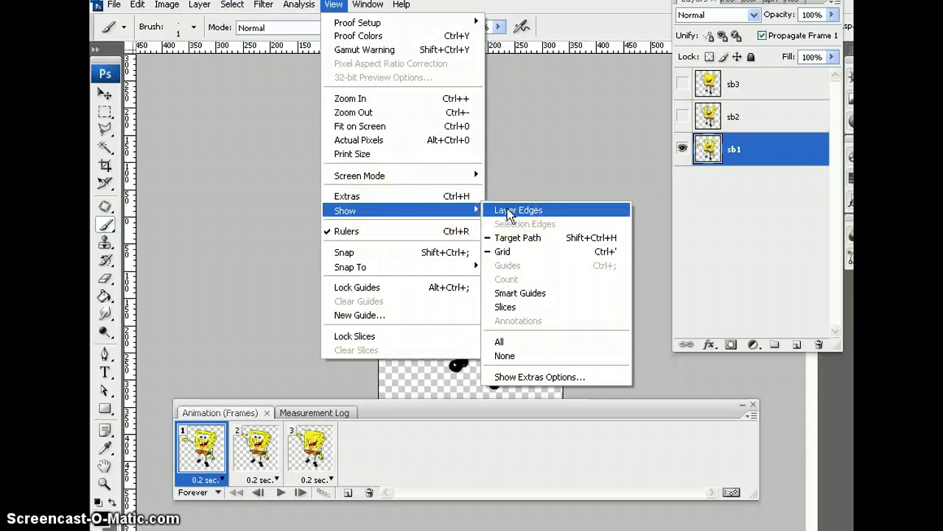
left_click(512, 251)
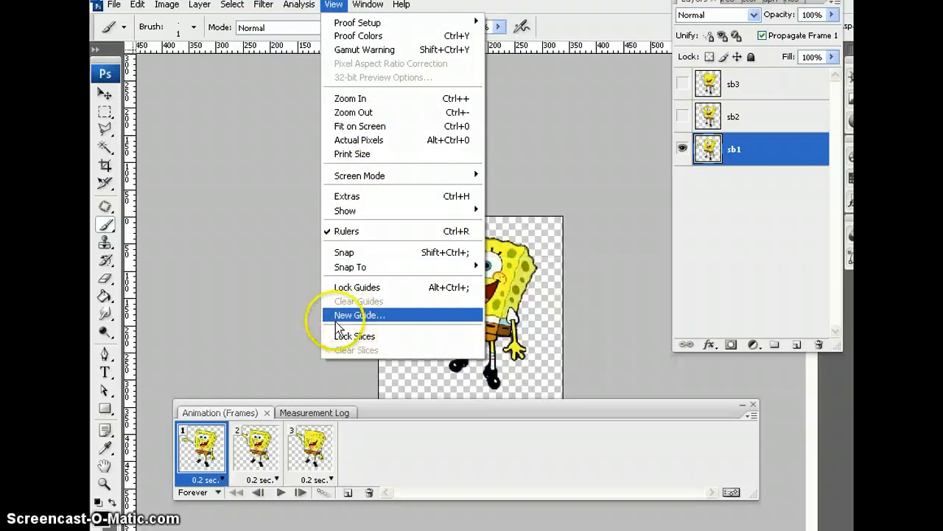
left_click(239, 181)
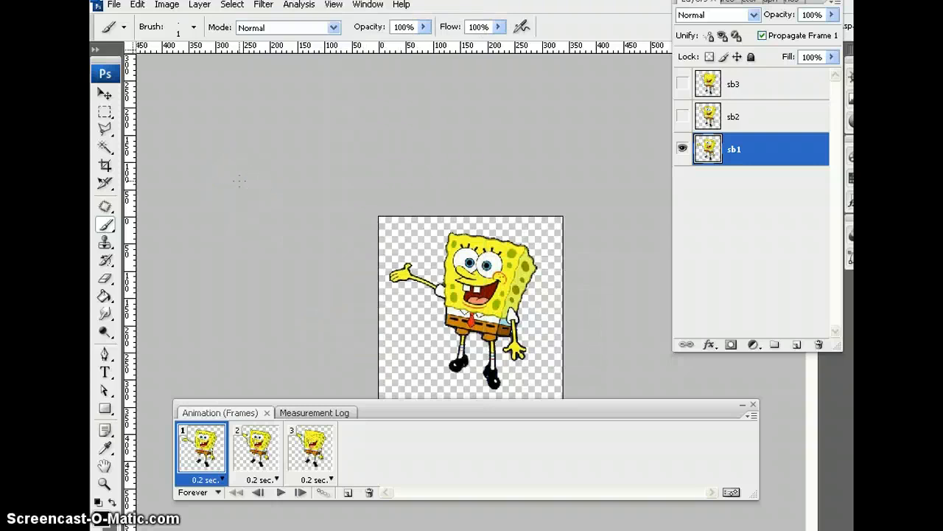
left_click(233, 184)
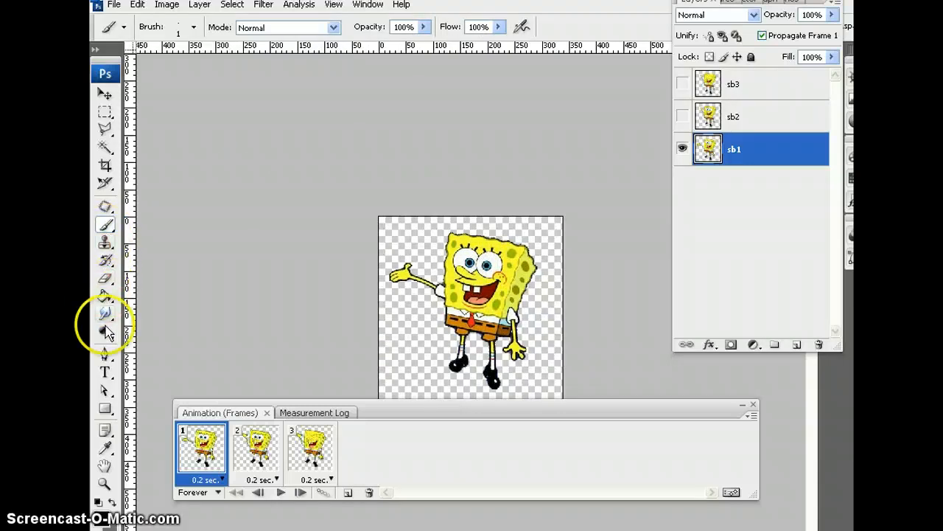
Add a red Solid Color fill layer, place it beneath sb1, and play the animation to check the background.
left_click(105, 354)
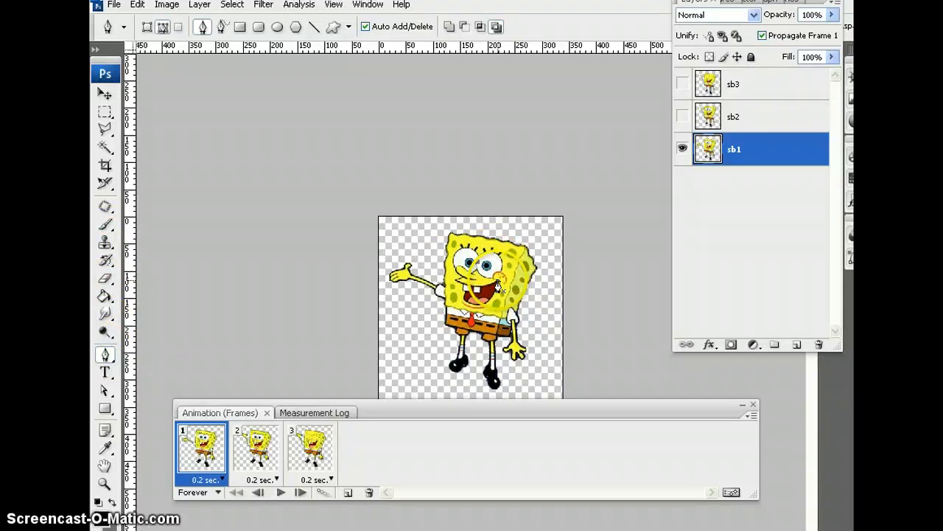
left_click(753, 345)
left_click(764, 90)
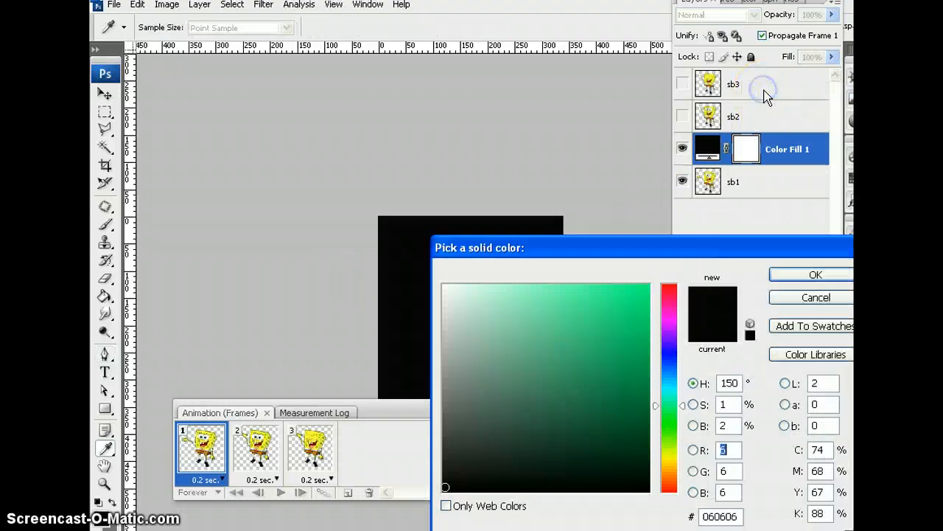
left_click(668, 293)
left_click(649, 286)
left_click(781, 274)
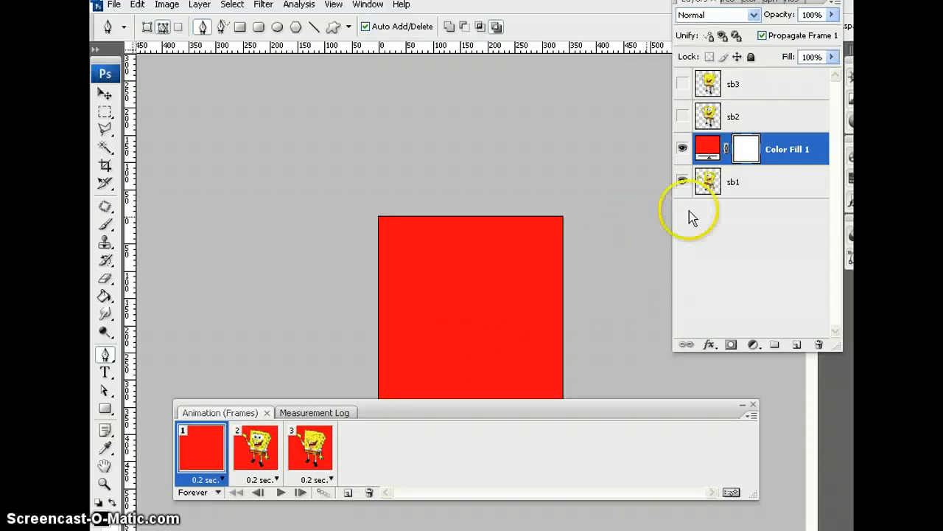
left_click_drag(776, 161, 776, 198)
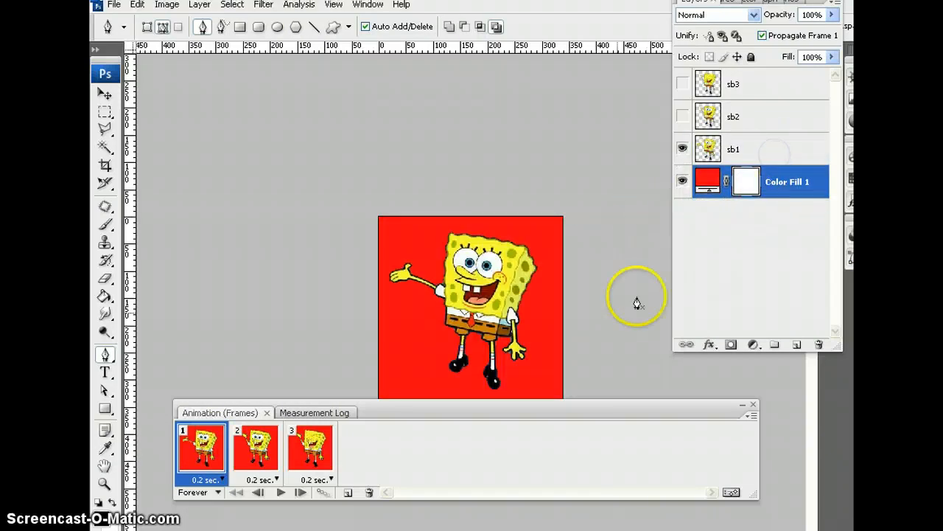
left_click(280, 492)
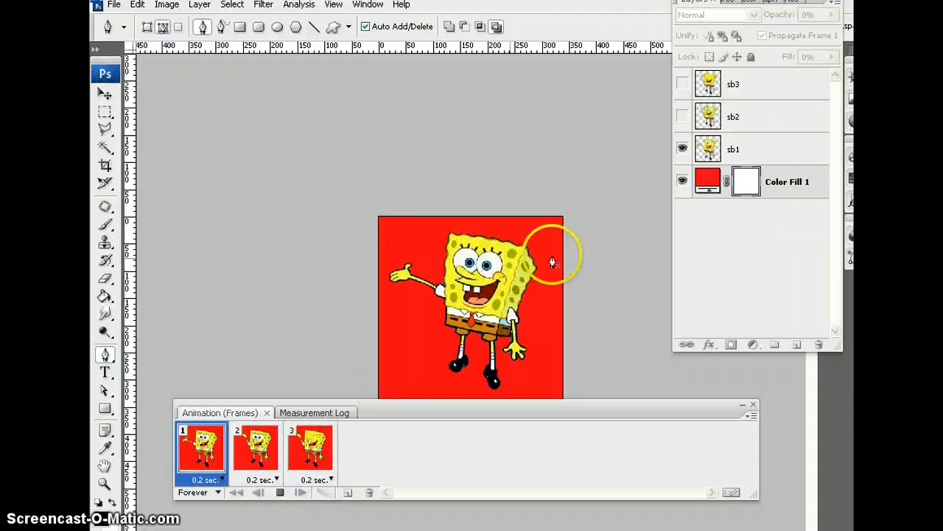
left_click(281, 492)
Hide the red fill layer in the first frame, show it only in the second, and play the animation.
left_click(199, 448)
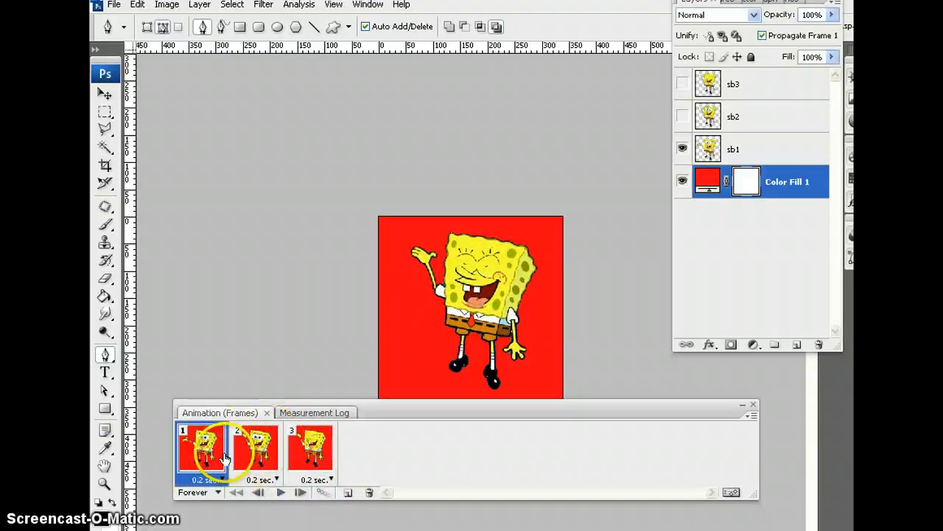
left_click(683, 182)
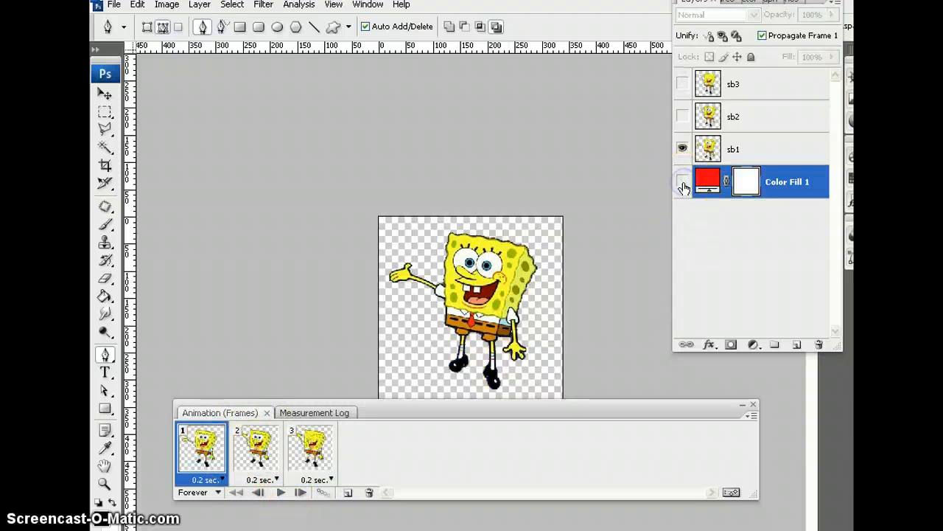
left_click(267, 462)
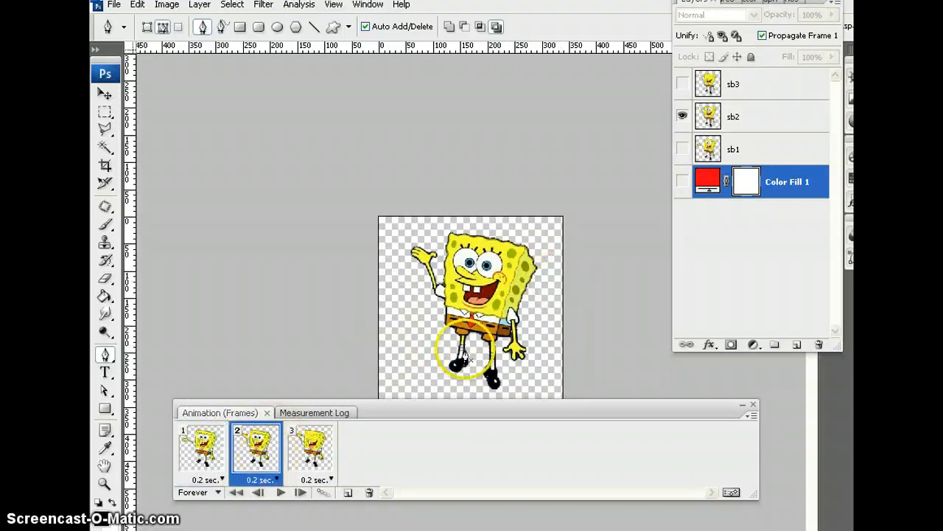
left_click(683, 183)
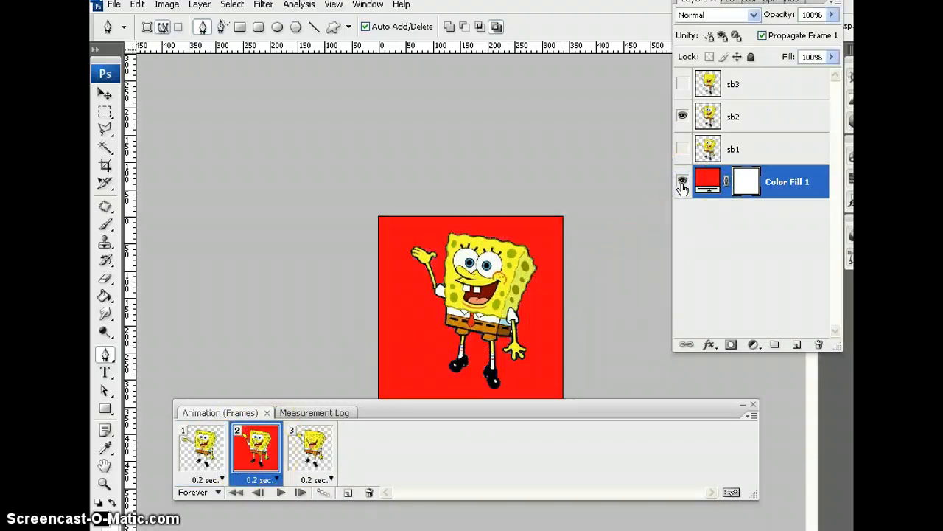
left_click(317, 451)
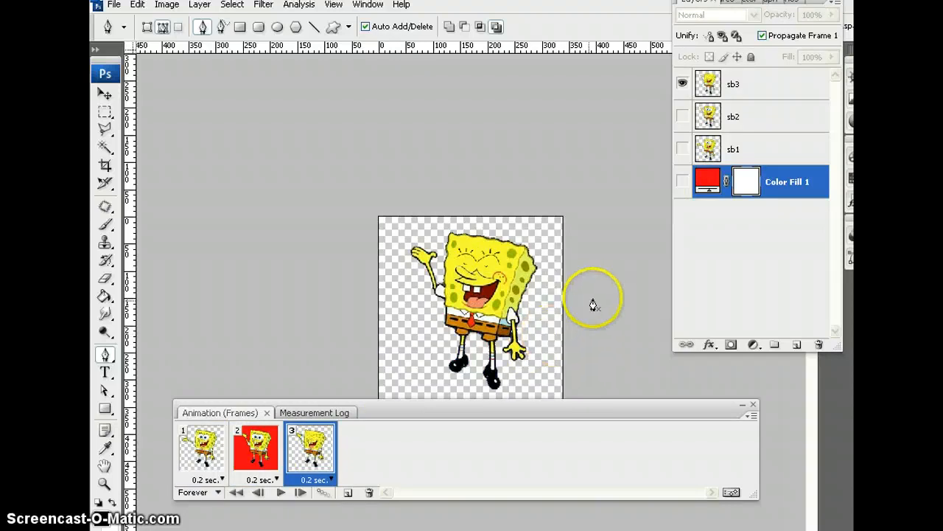
left_click(280, 493)
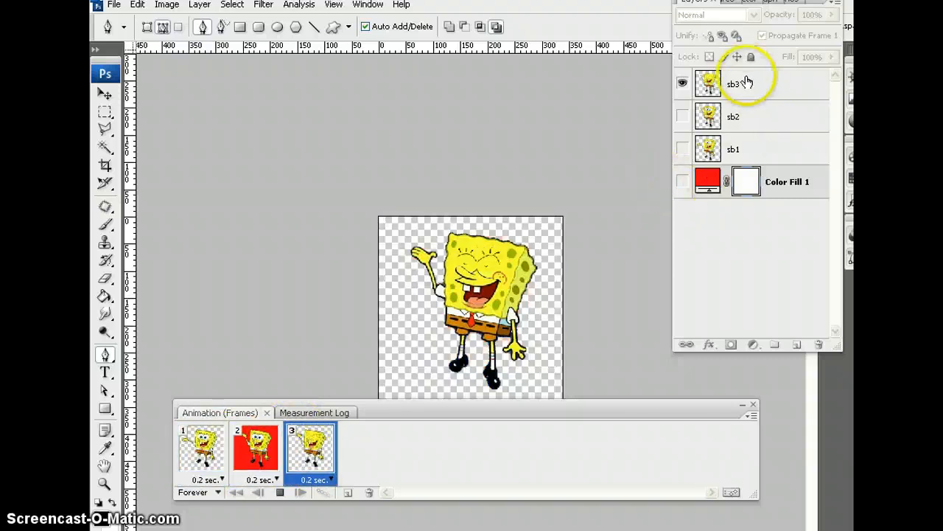
left_click(280, 492)
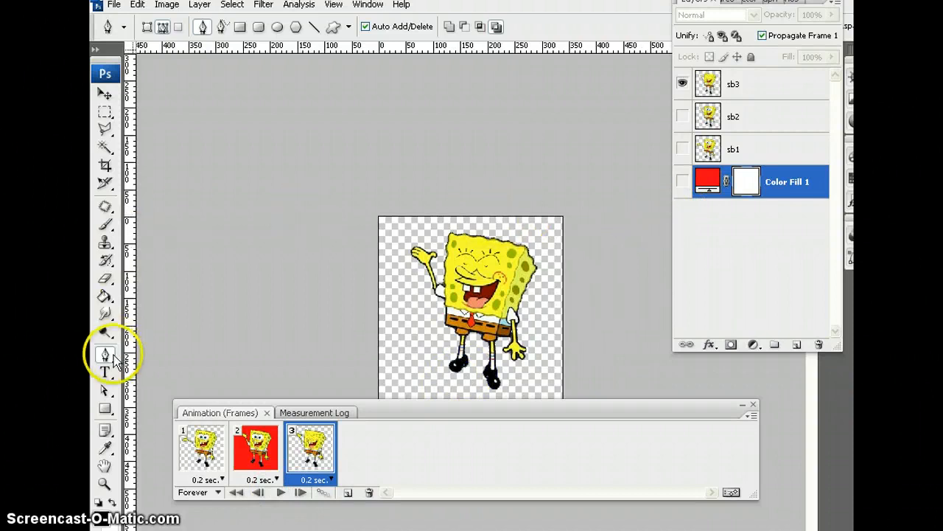
Add the text "Hello!" in 37.15 pt Poor Richard to the first frame, beneath SpongeBob's outstretched arm.
left_click(212, 453)
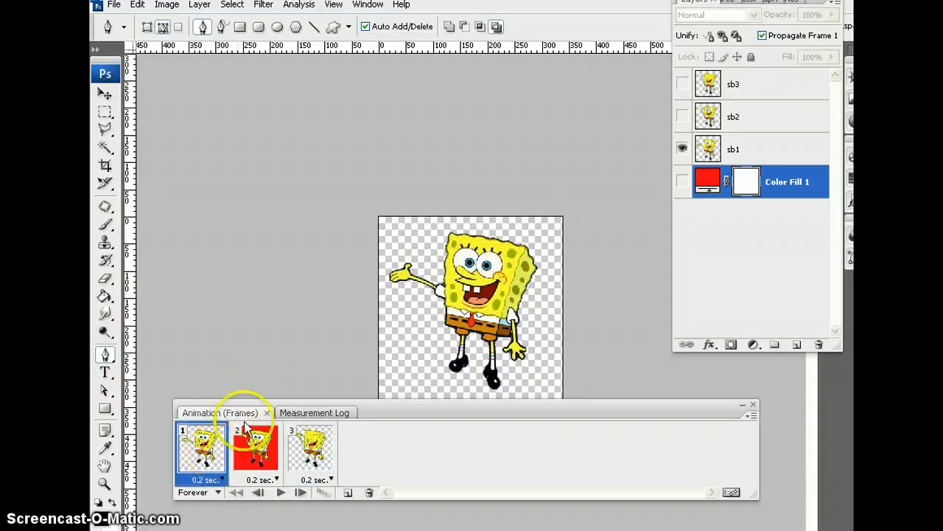
left_click(106, 373)
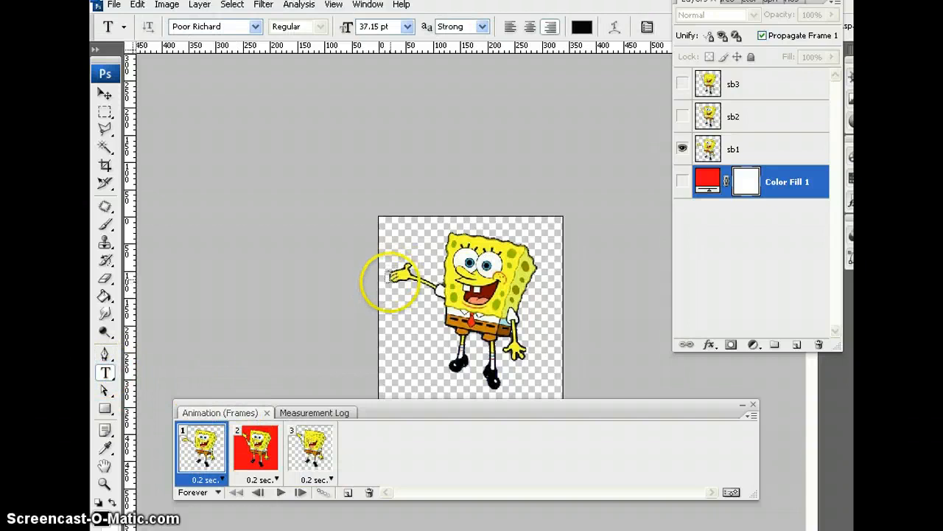
left_click(404, 320)
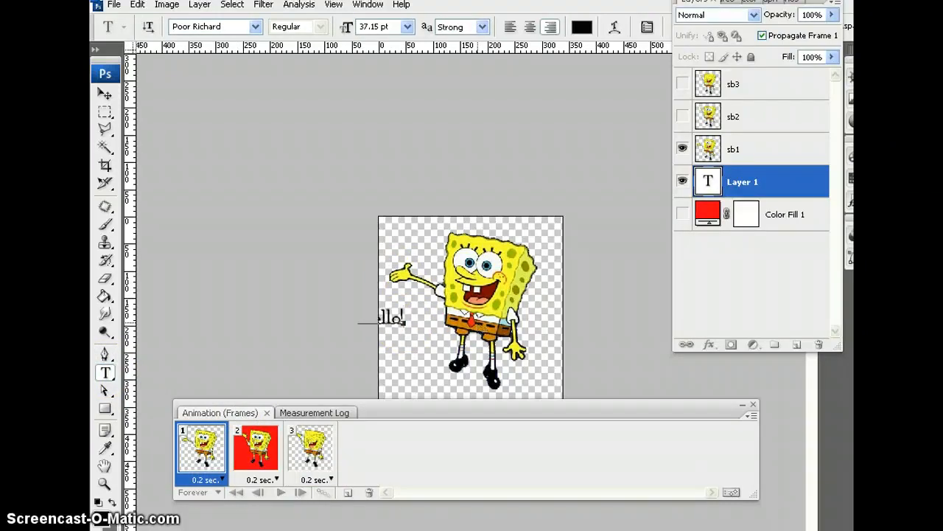
left_click(105, 94)
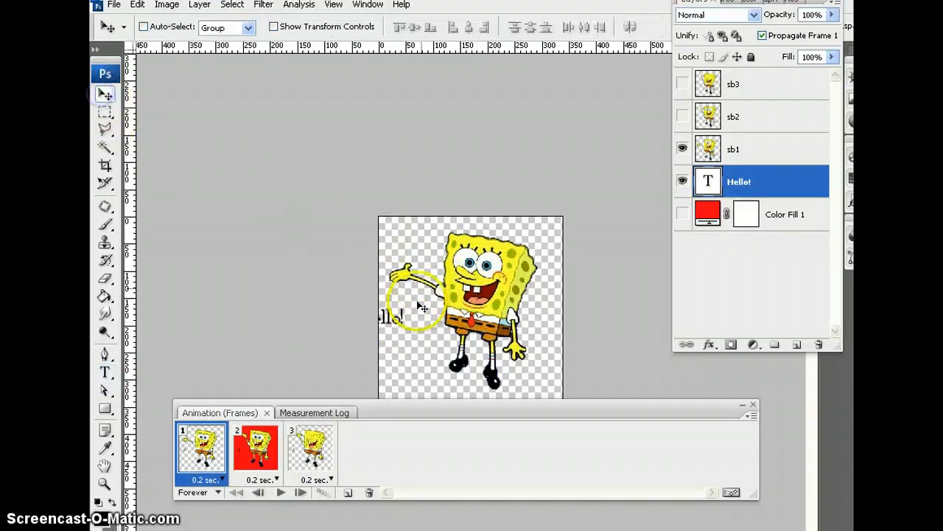
Enlarge the "Hello!" text to about 386% across SpongeBob's legs and move its layer above sb3.
key("ctrl+t")
left_click_drag(400, 330, 491, 400)
left_click_drag(435, 363, 440, 363)
left_click_drag(569, 317, 518, 341)
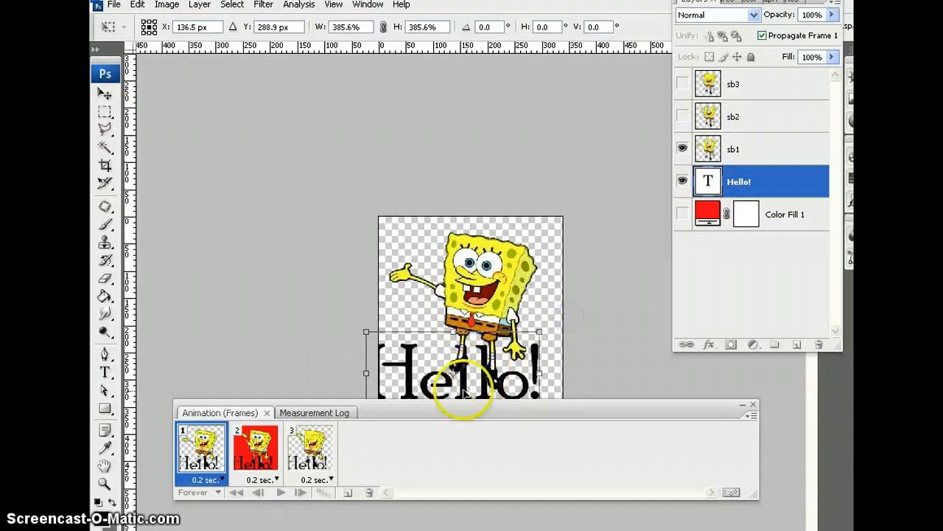
left_click_drag(464, 391, 480, 390)
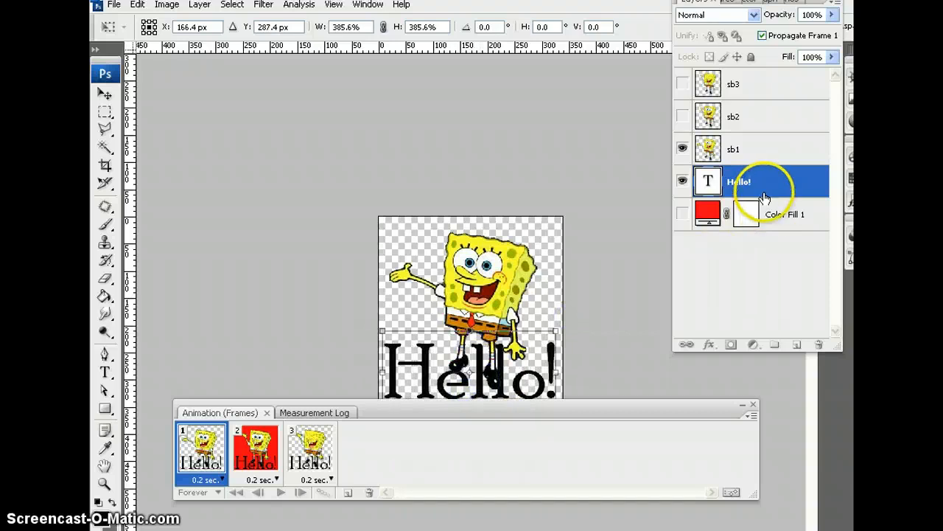
left_click_drag(763, 184, 763, 85)
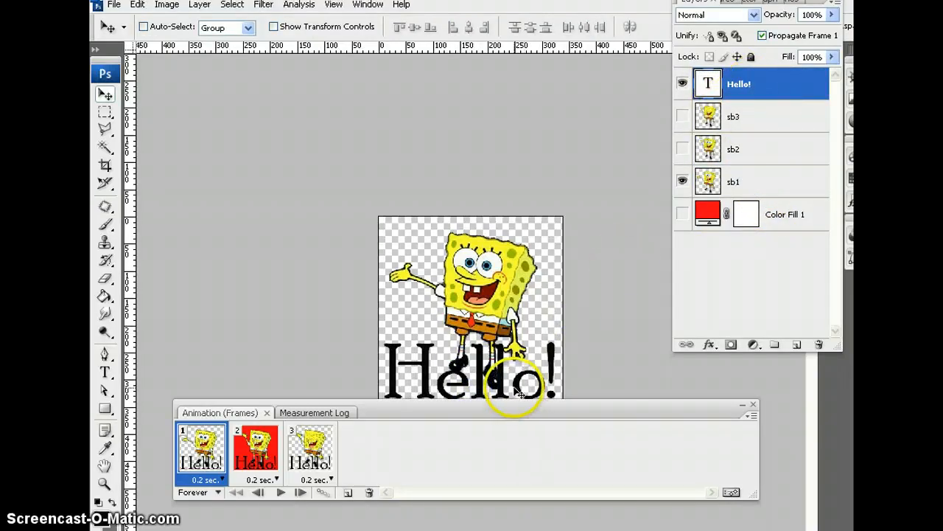
mouse_move(518, 394)
left_mouse_down()
mouse_move(516, 273)
mouse_move(518, 394)
left_mouse_up()
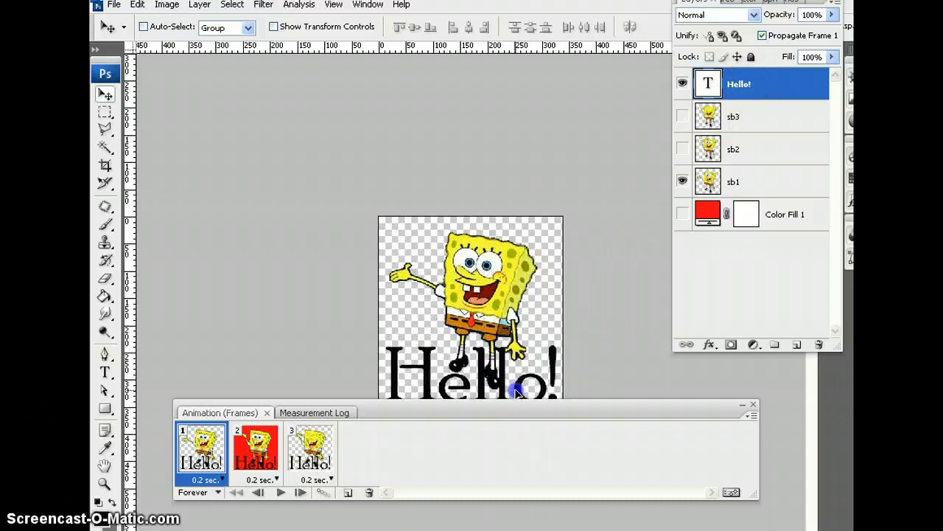
Hide the "Hello!" text in the first frame and show it only in the third frame.
left_click(683, 83)
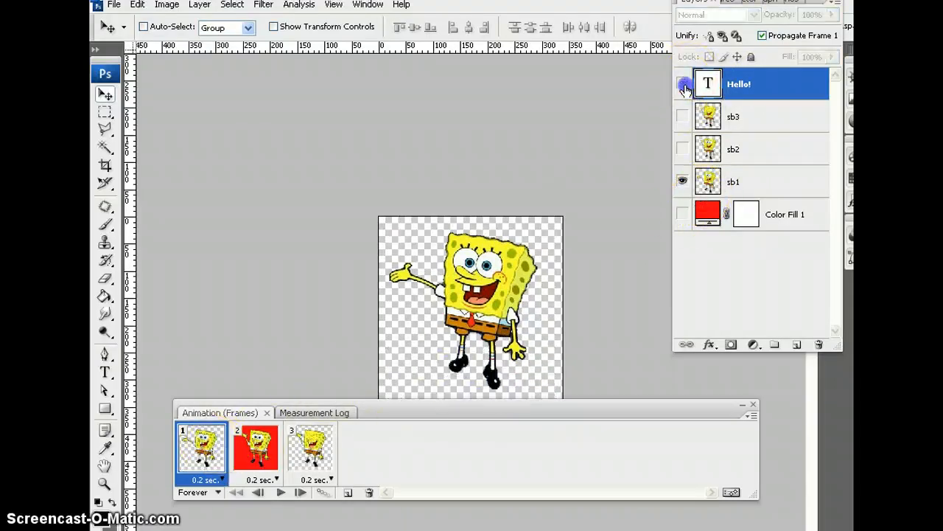
left_click(257, 447)
left_click(318, 462)
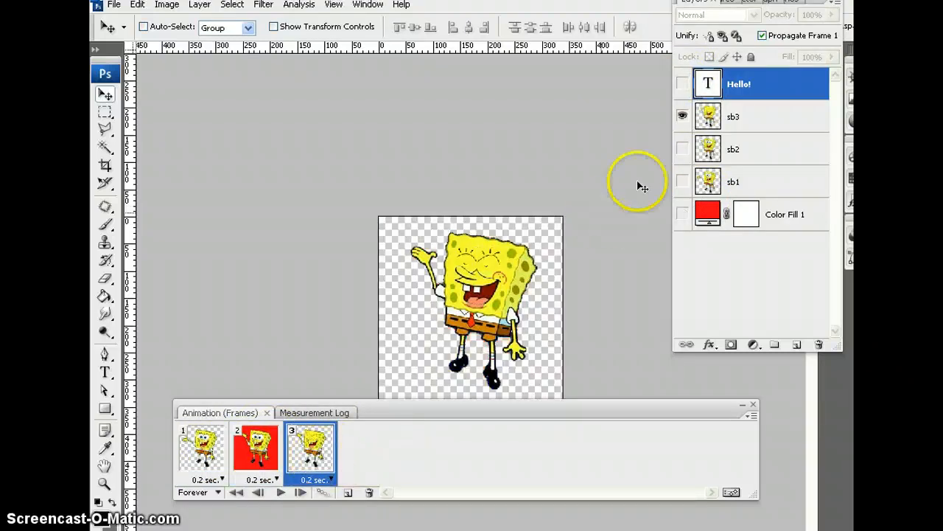
left_click(683, 84)
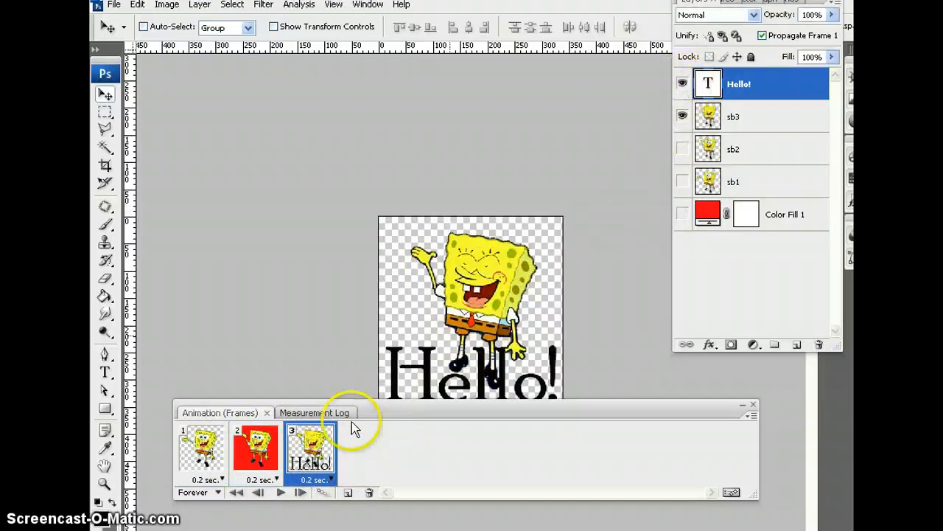
Duplicate the third frame twice to hold the "Hello!" text longer, and play the animation.
left_click(348, 493)
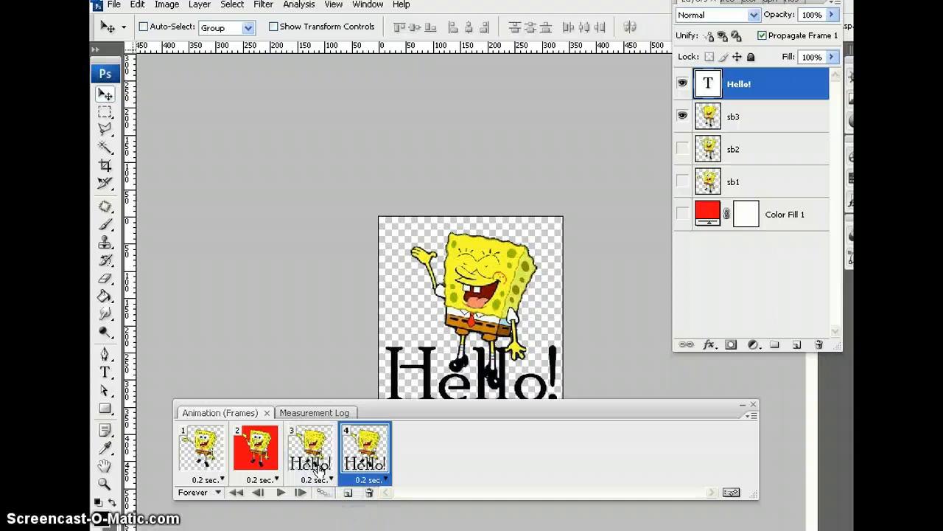
left_click(348, 494)
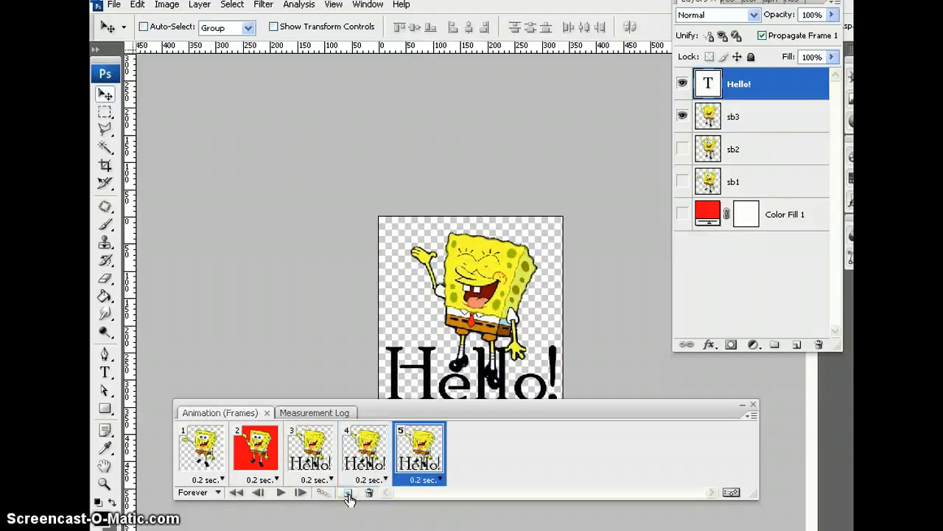
left_click(280, 493)
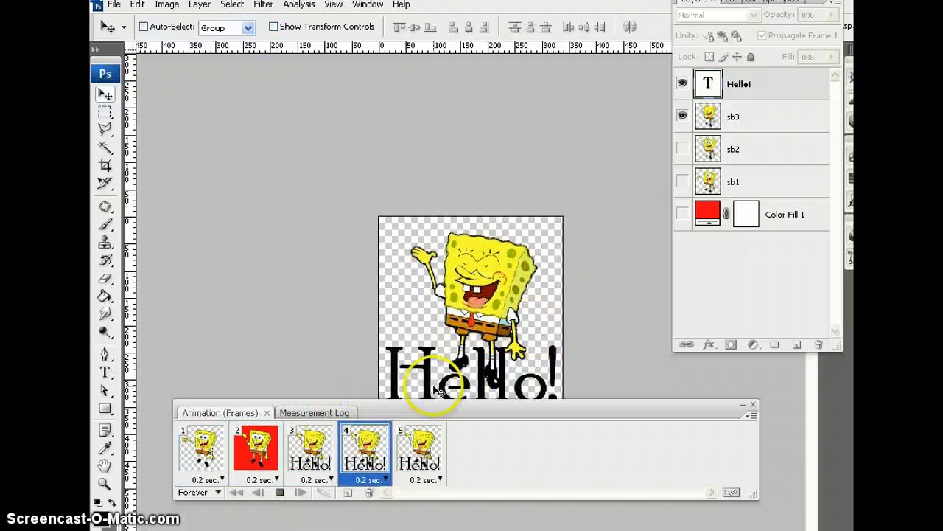
left_click(280, 499)
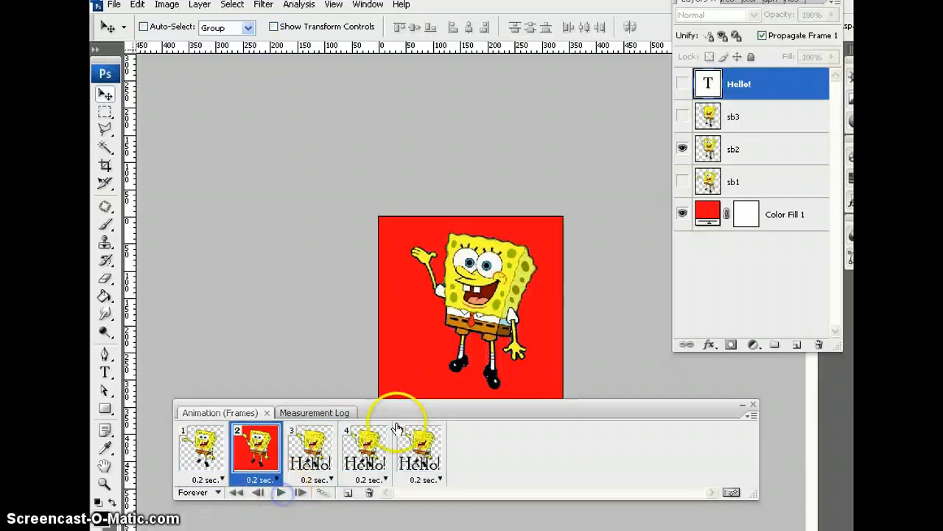